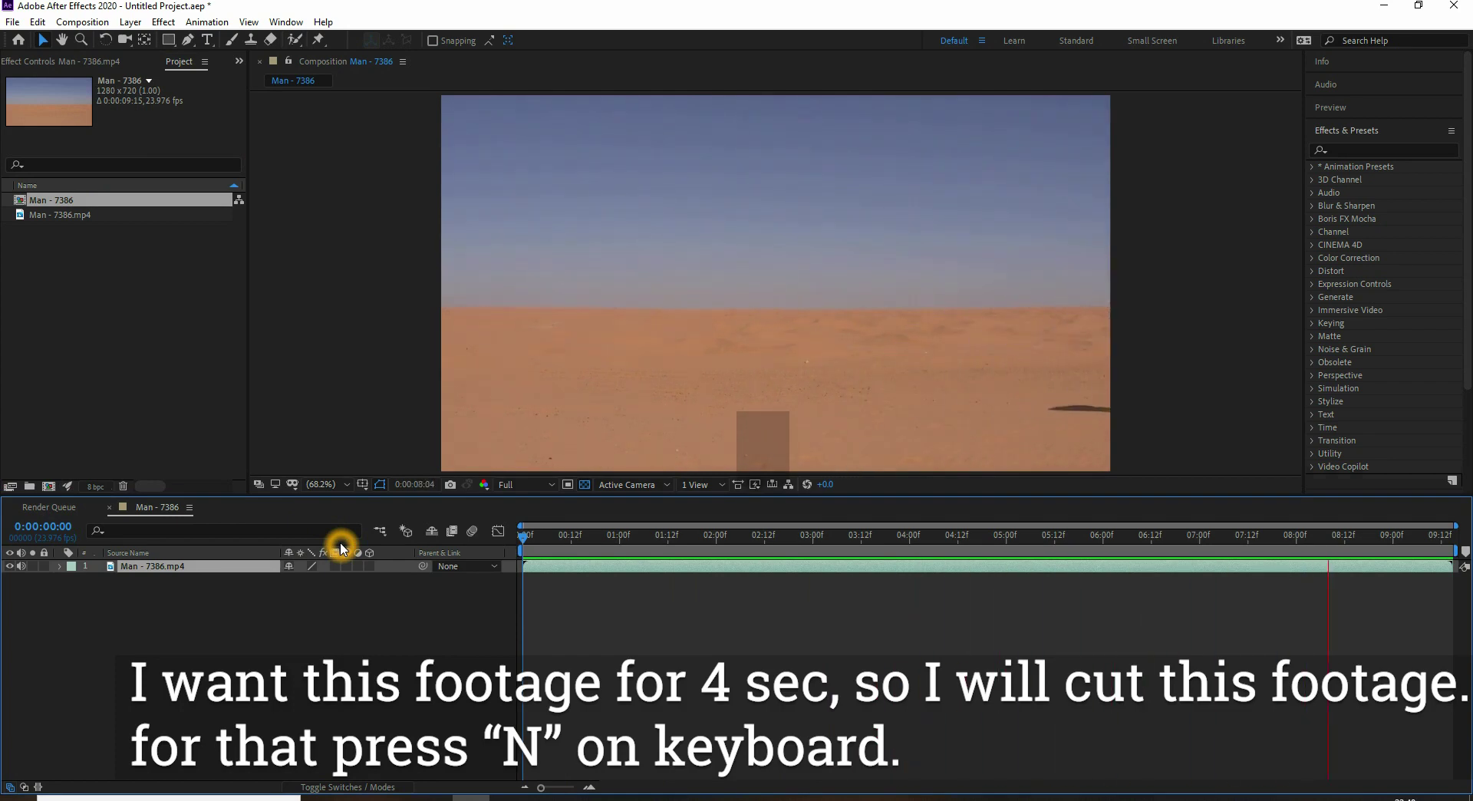
Trim the composition to a work area ending at 0:00:04:00 and play back the shortened footage
{"action": "left_click", "coordinate": [908, 614]}
{"action": "key", "text": "n"}
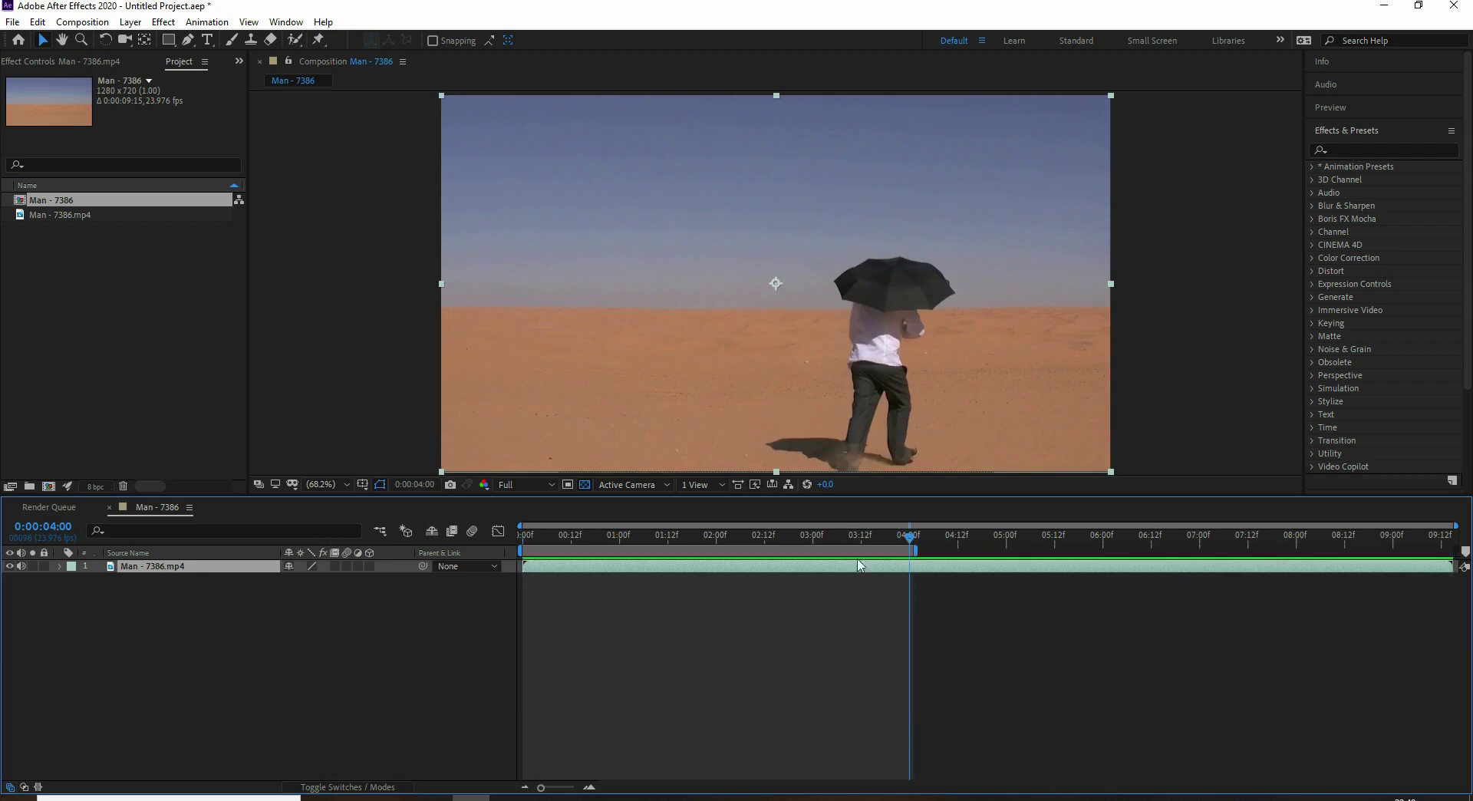
{"action": "right_click", "coordinate": [853, 551]}
{"action": "left_click", "coordinate": [909, 592]}
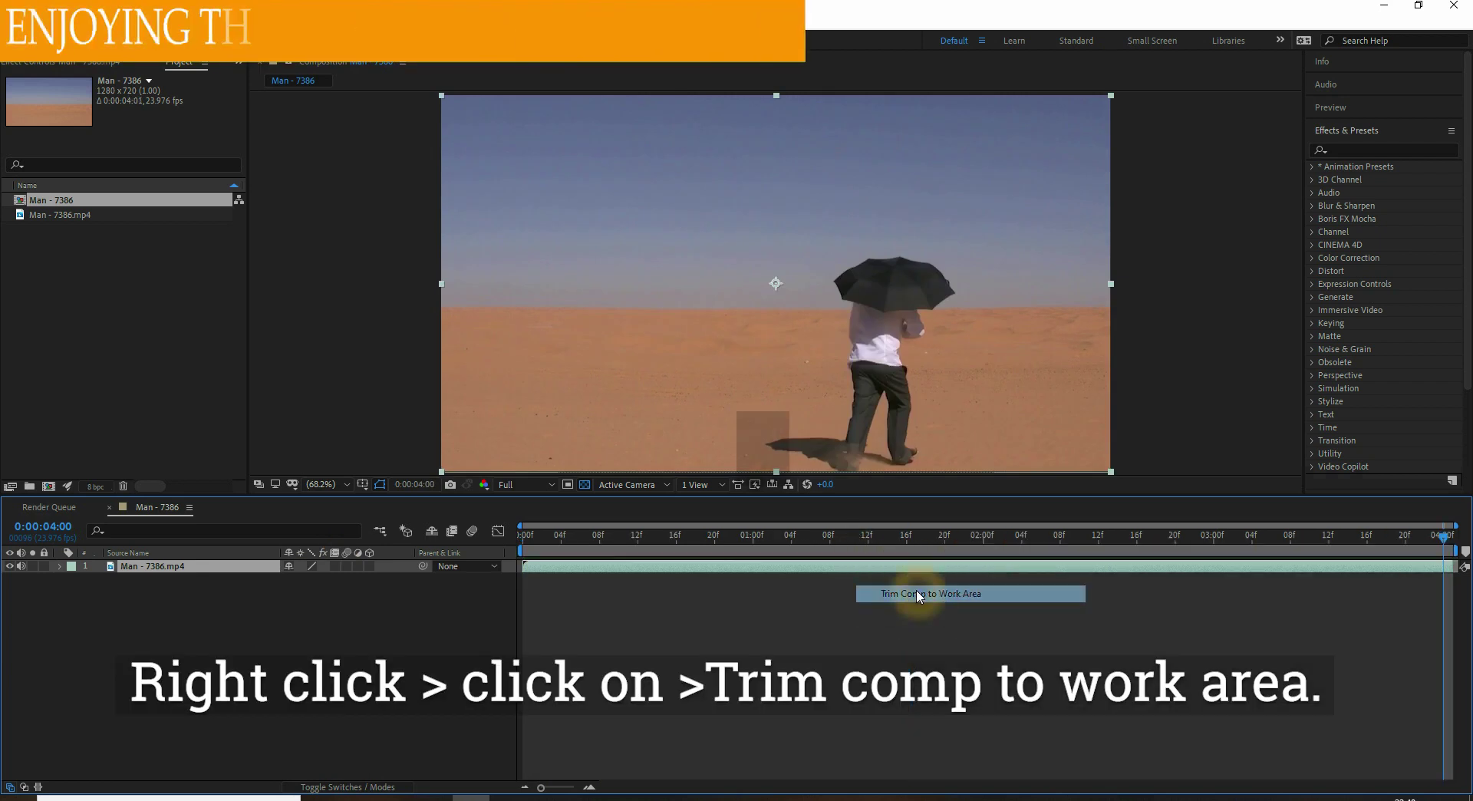
{"action": "key", "text": "space"}
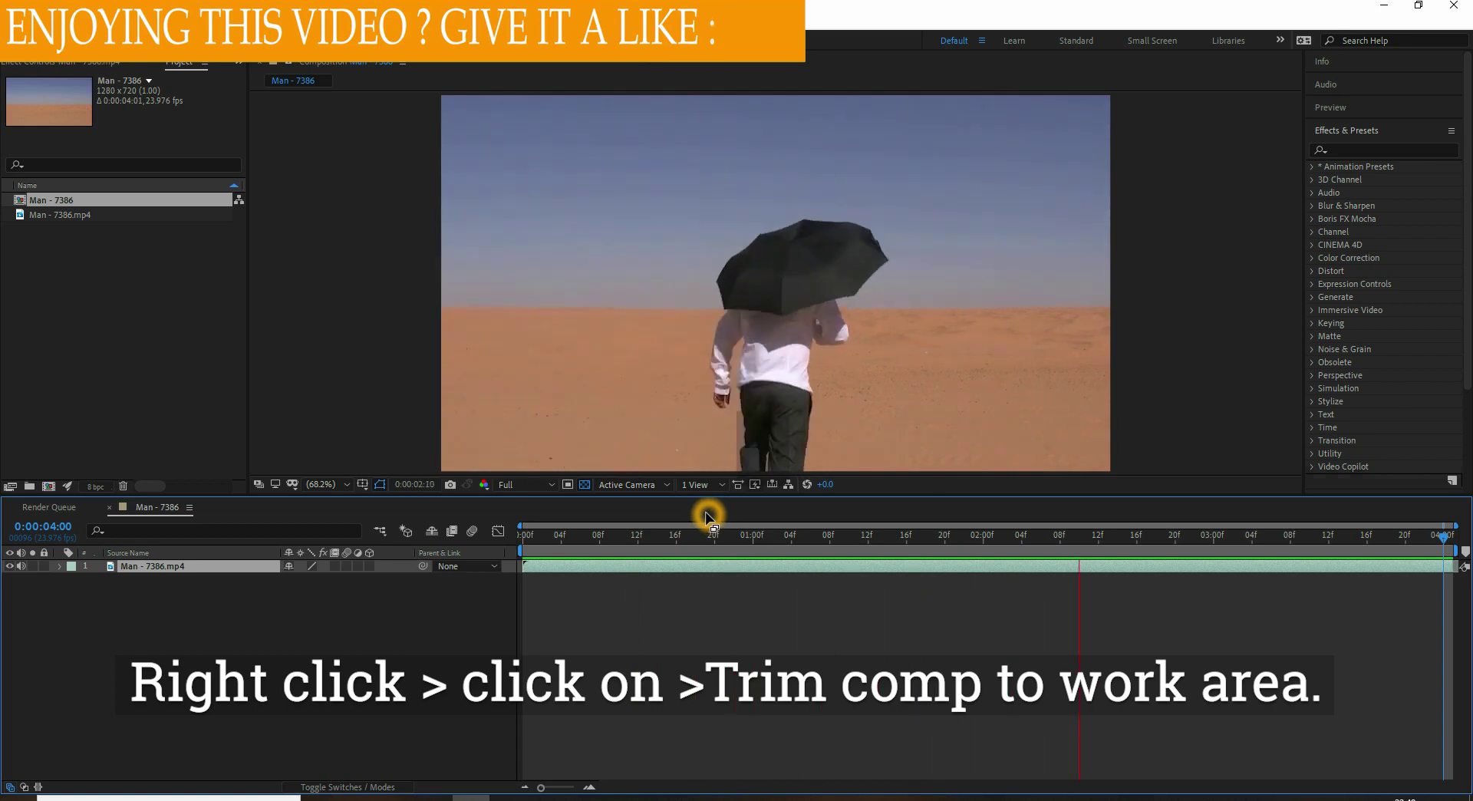
{"action": "key", "text": "space"}
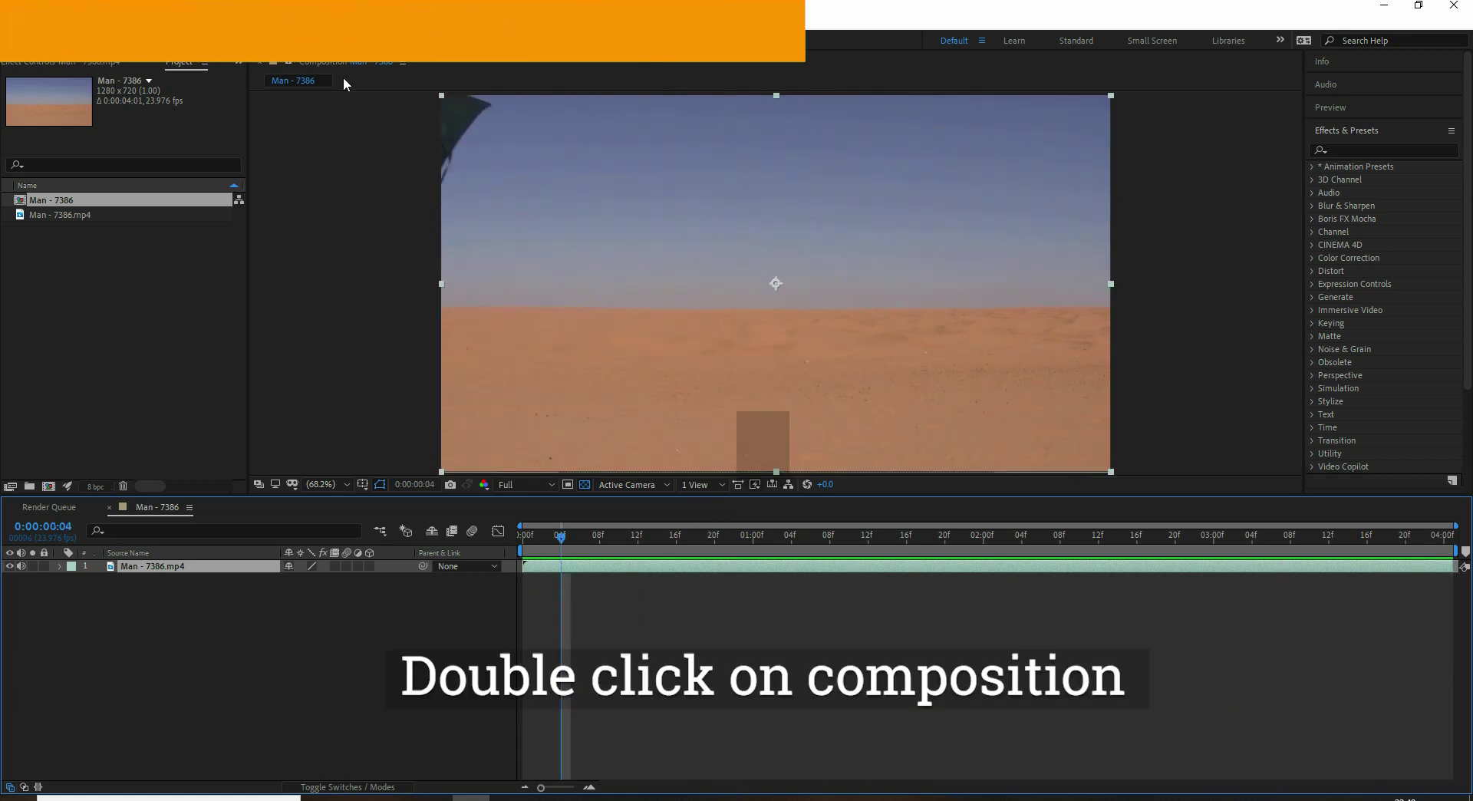
Open the Man - 7386.mp4 layer for roto work and paint the umbrella corner as foreground with the Roto Brush at 0:00:00:04
{"action": "double_click", "coordinate": [639, 310]}
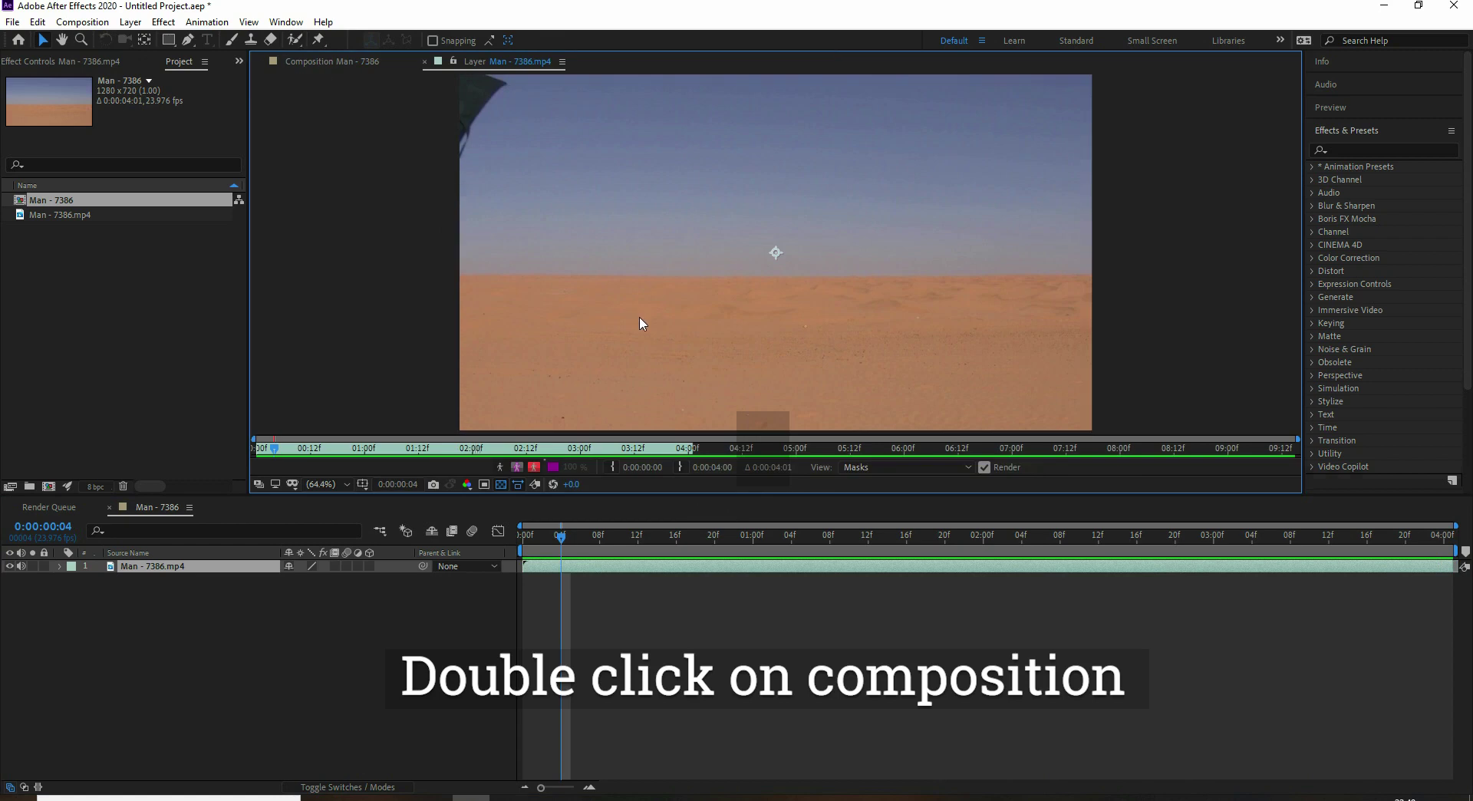
{"action": "left_click", "coordinate": [295, 42]}
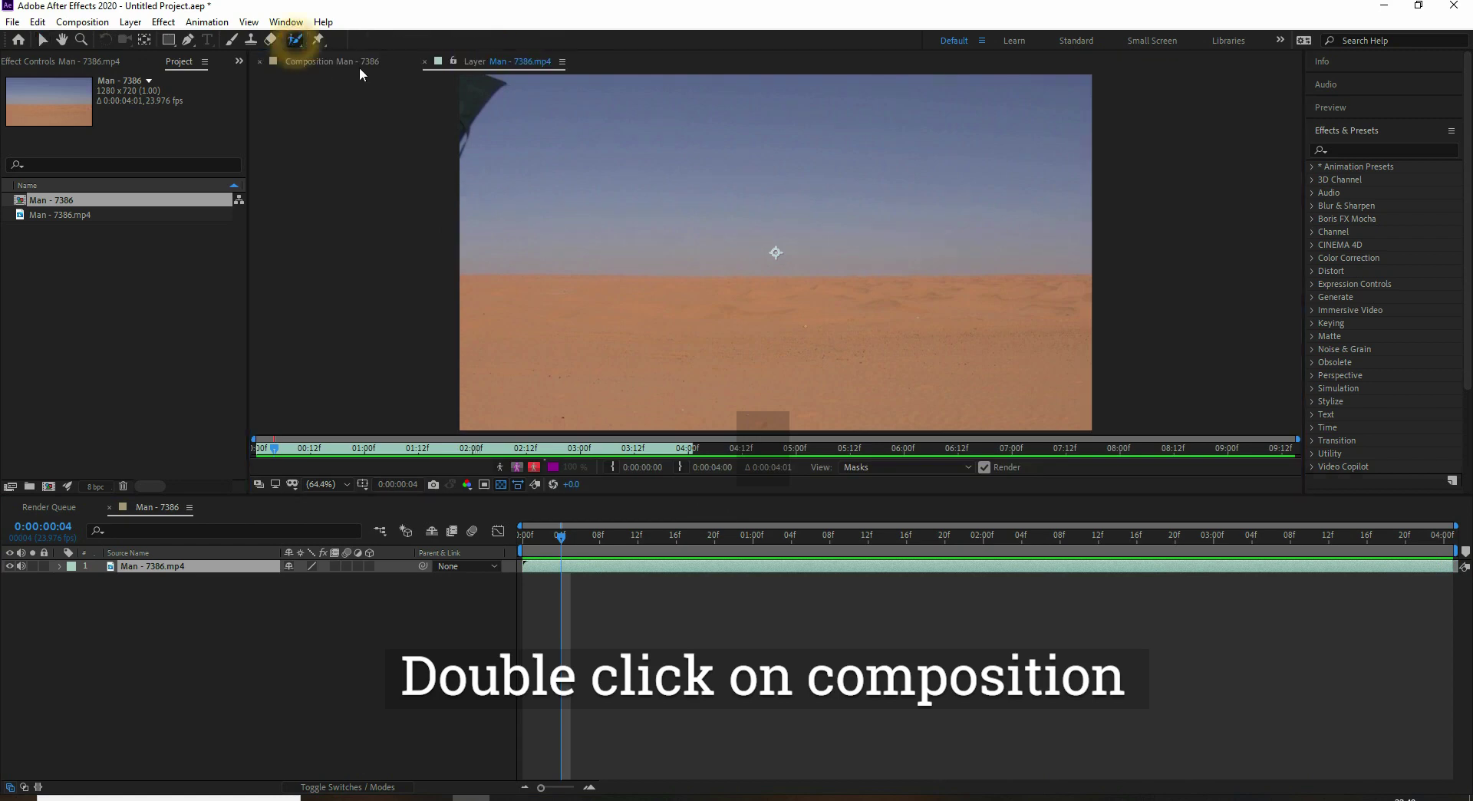
{"action": "left_click_drag", "start_coordinate": [477, 97], "coordinate": [477, 92]}
{"action": "left_click", "coordinate": [477, 115]}
{"action": "left_click", "coordinate": [456, 125]}
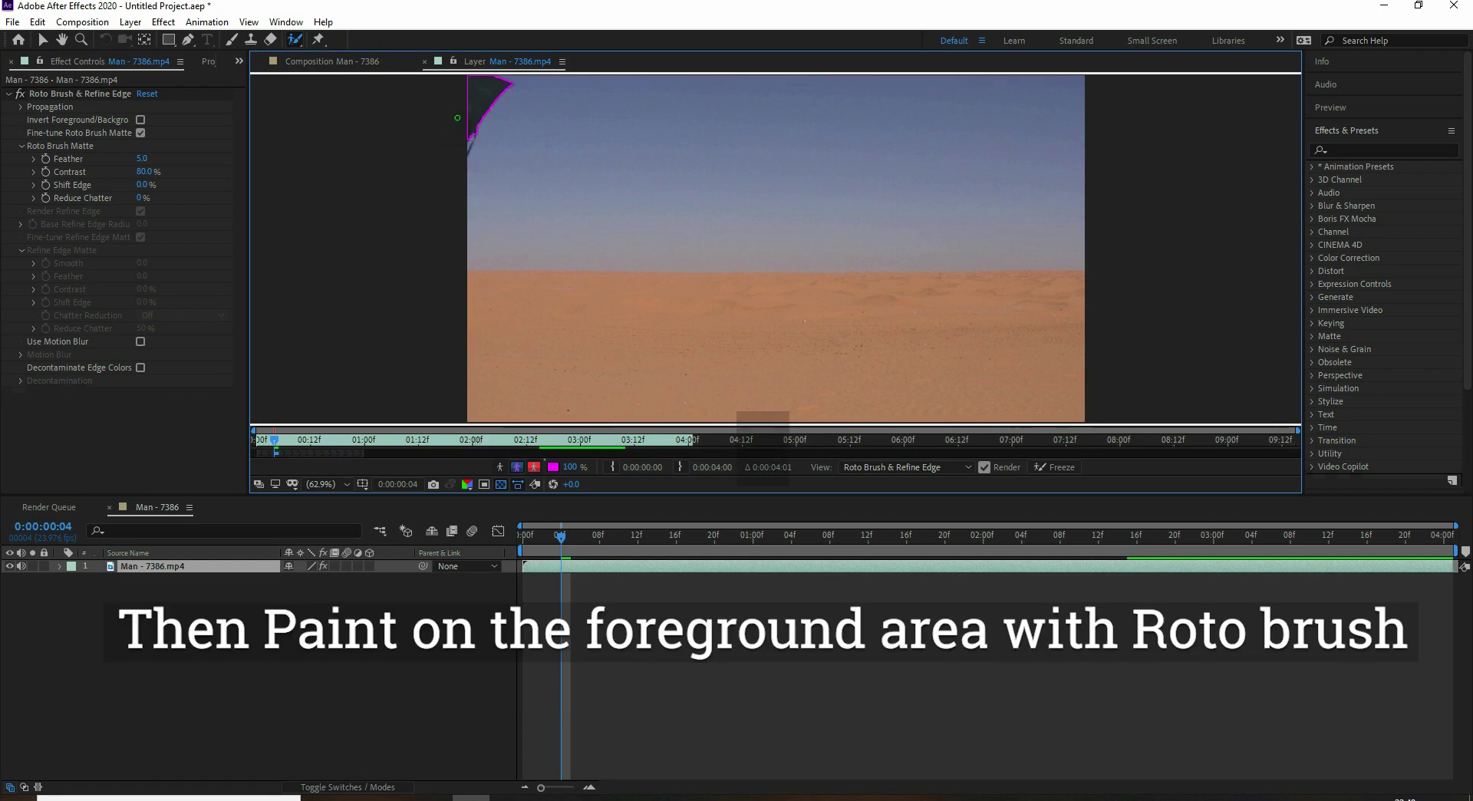
At 0:00:00:05, subtract the sky above the umbrella from the roto selection and add the umbrella's missing parts
{"action": "scroll", "coordinate": [460, 113], "scroll_direction": "up", "scroll_amount": 1}
{"action": "left_click_drag", "start_coordinate": [490, 164], "coordinate": [760, 369]}
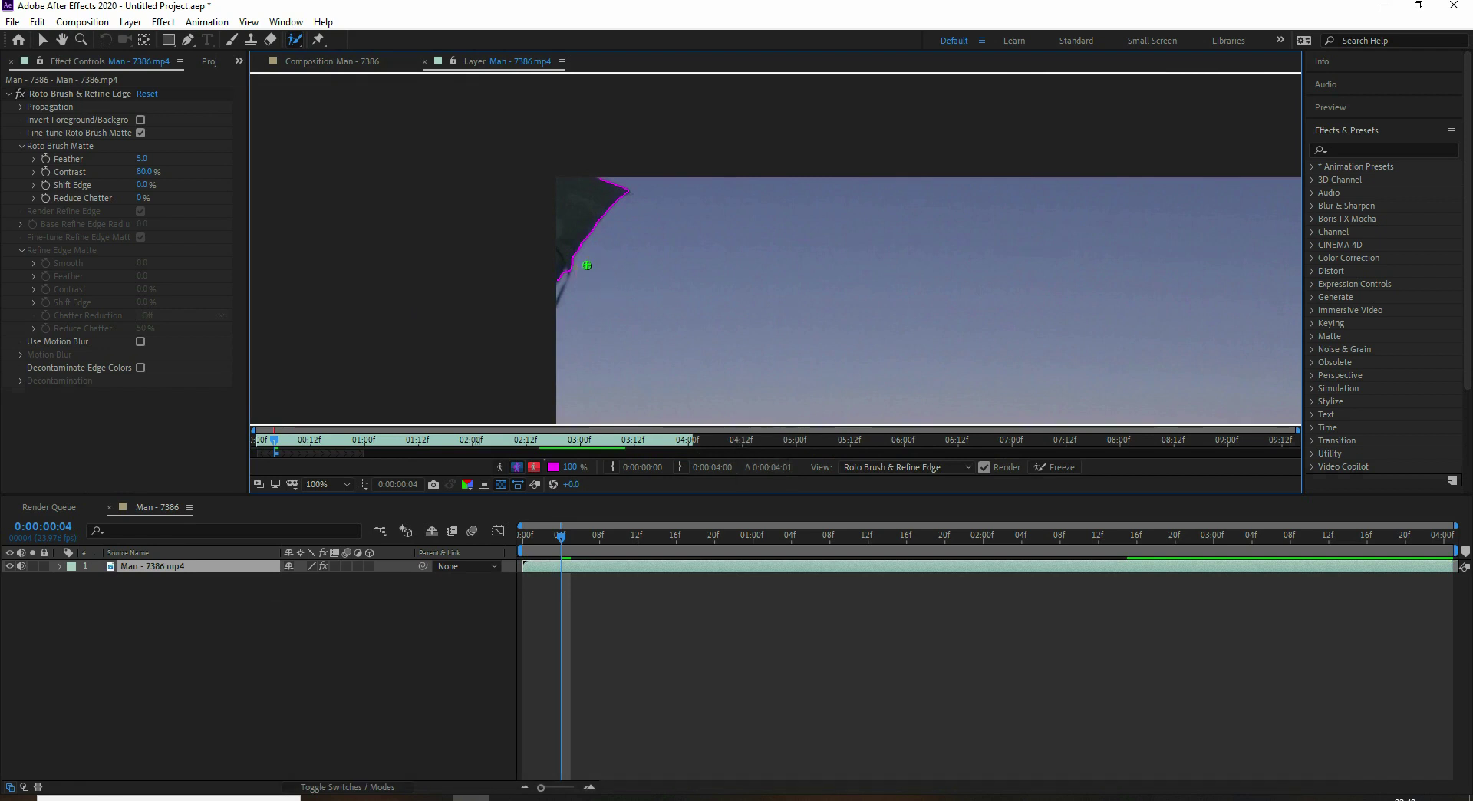
{"action": "key", "text": "Page_Down"}
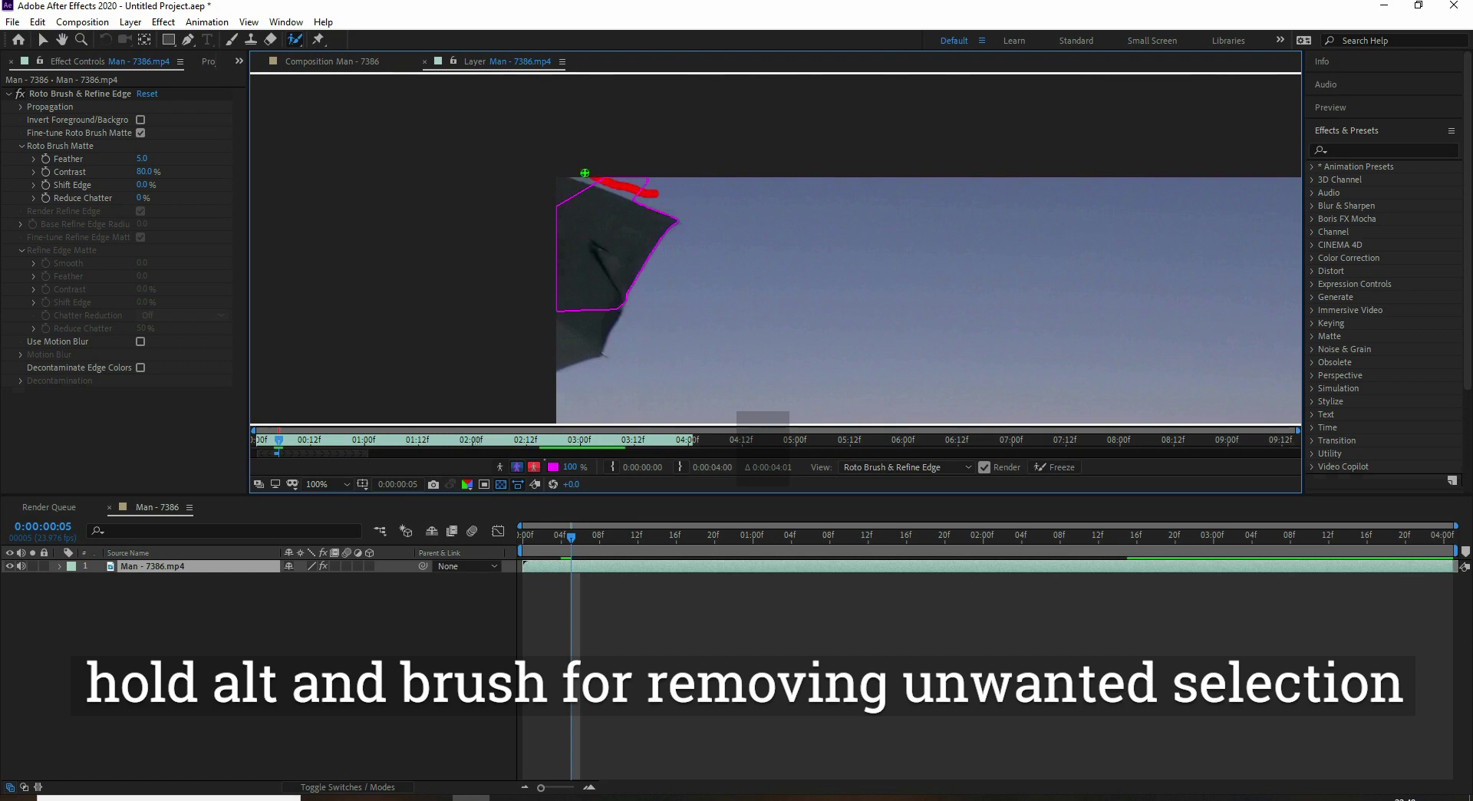
{"action": "left_click_drag", "start_coordinate": [583, 202], "coordinate": [594, 214]}
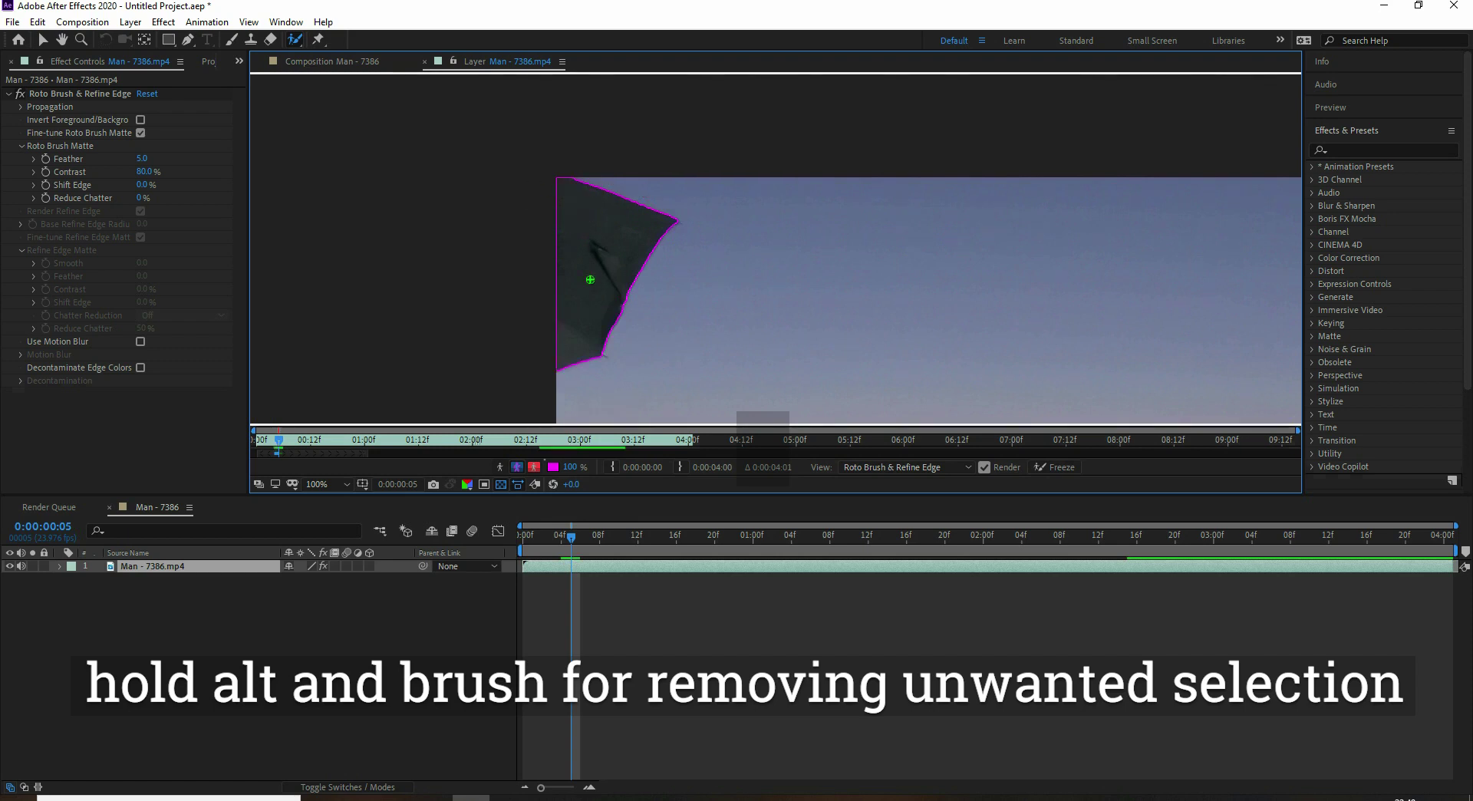
At 0:00:00:06, remove the sky above the umbrella from the selection and add the umbrella's missing lower corner
{"action": "key", "text": "Page_Down"}
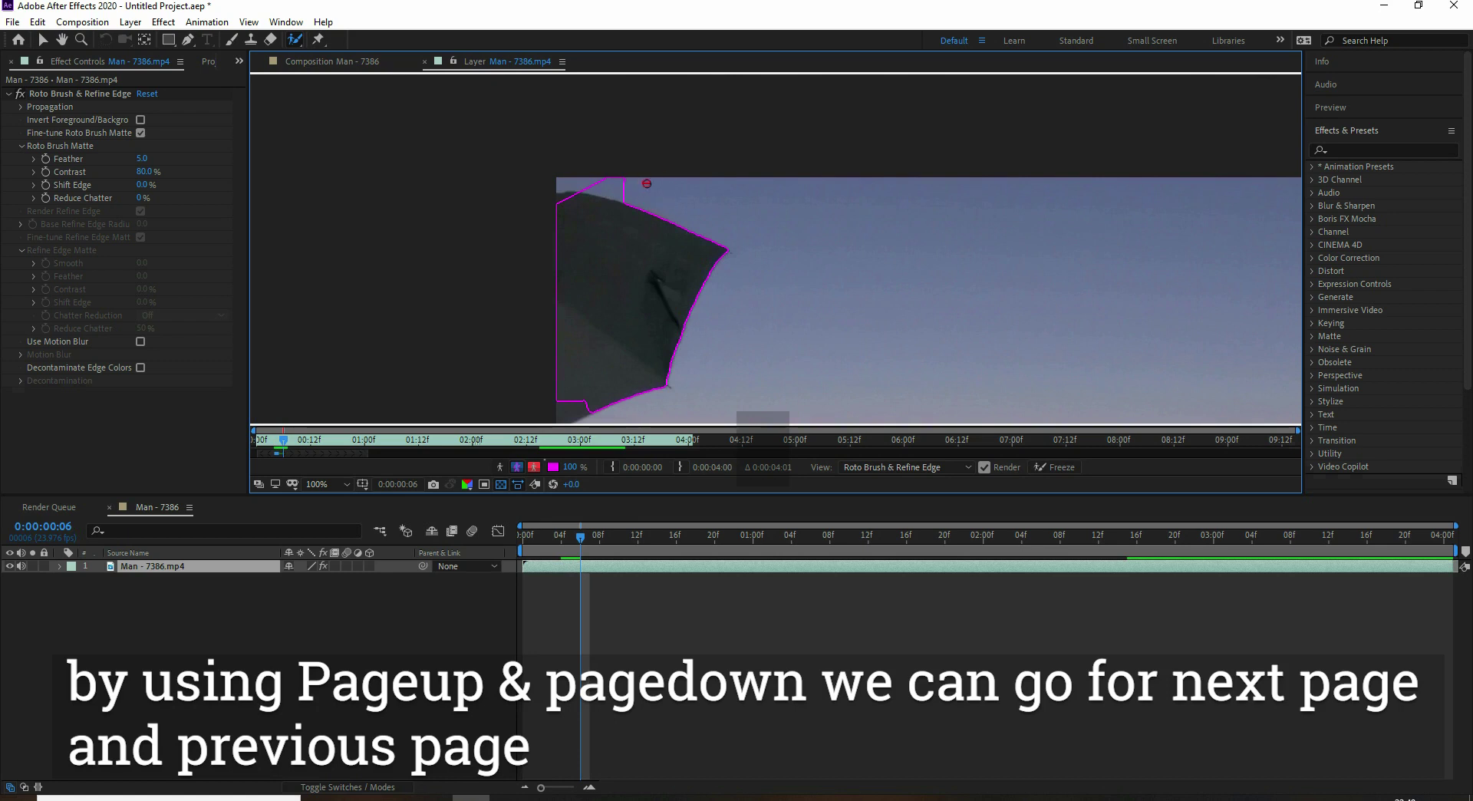
{"action": "left_click_drag", "start_coordinate": [573, 181], "coordinate": [558, 201]}
{"action": "left_click_drag", "start_coordinate": [559, 418], "coordinate": [568, 398]}
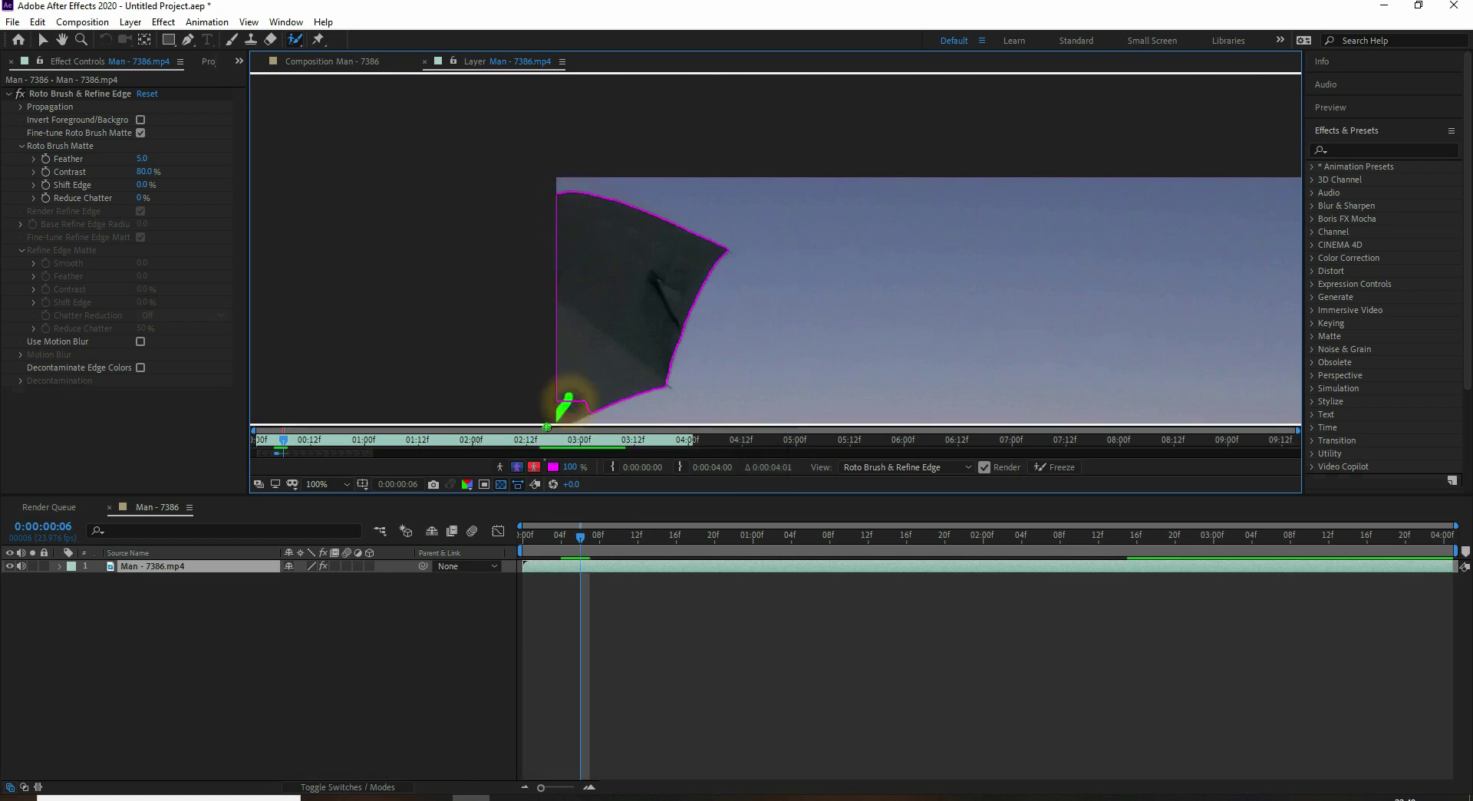
At 0:00:00:07, add the umbrella's missing lower and upper corners along the frame edge to the roto selection
{"action": "key", "text": "Page_Down"}
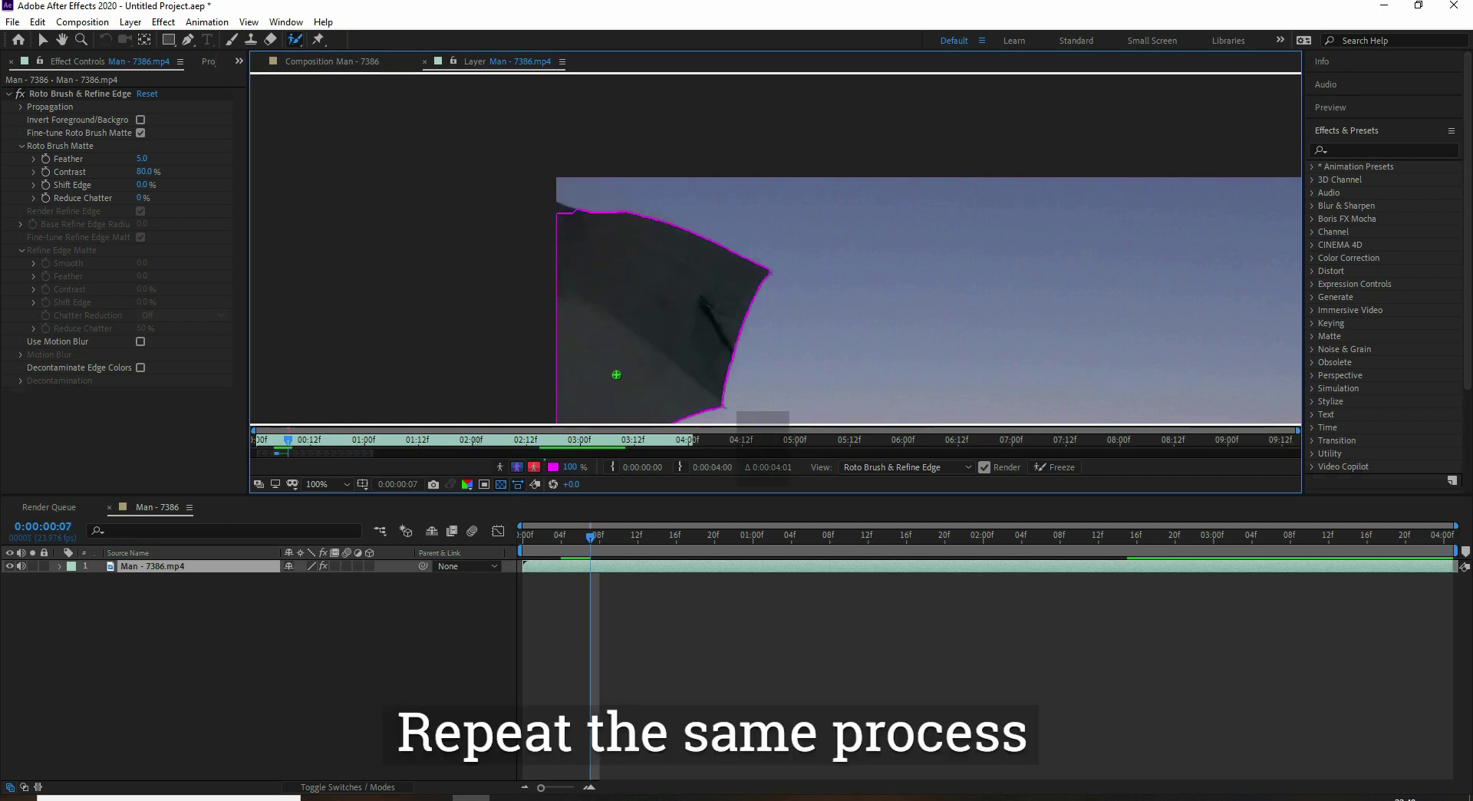
{"action": "left_click_drag", "start_coordinate": [651, 360], "coordinate": [661, 245]}
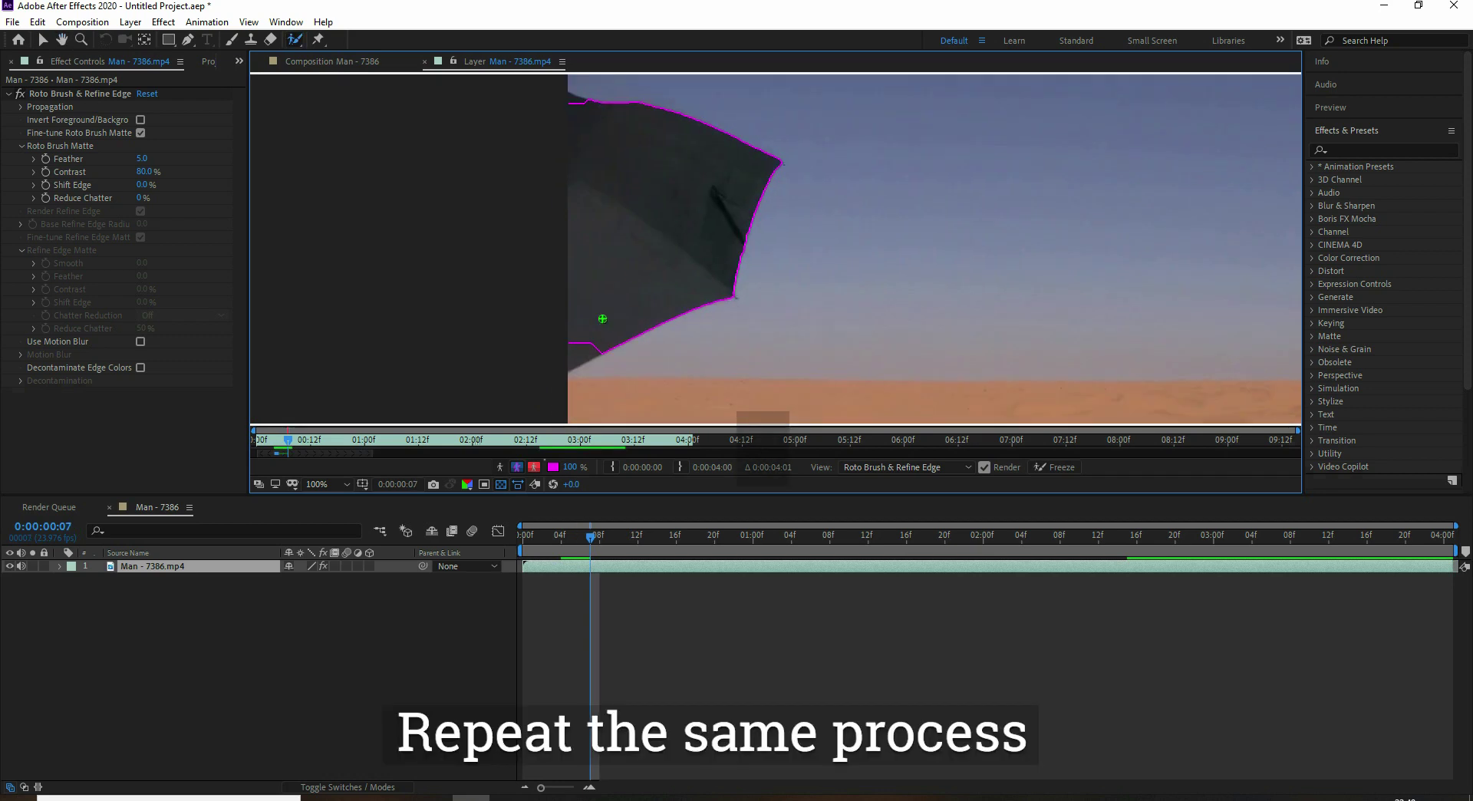
{"action": "left_click_drag", "start_coordinate": [585, 343], "coordinate": [555, 363]}
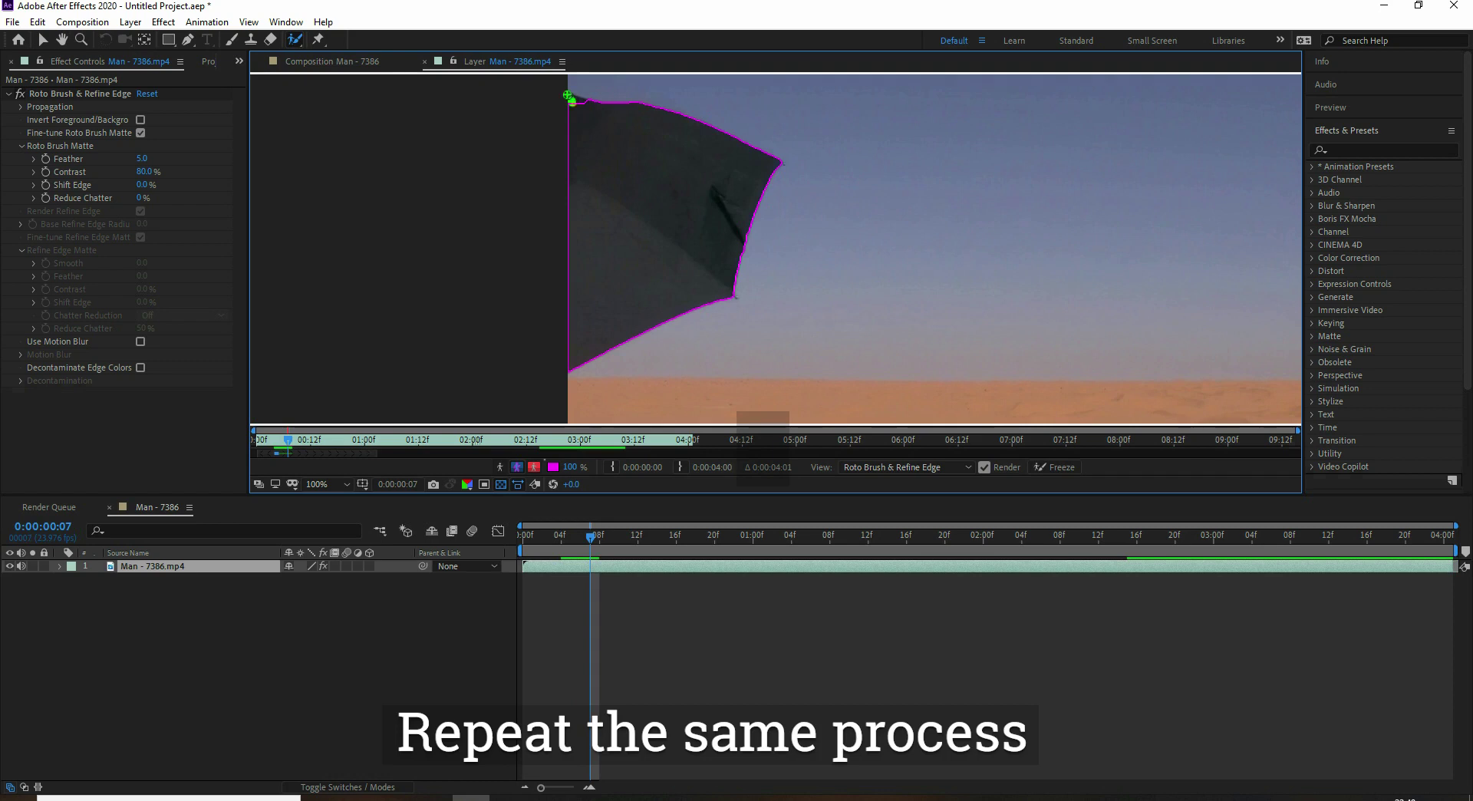
{"action": "left_click_drag", "start_coordinate": [582, 108], "coordinate": [576, 104]}
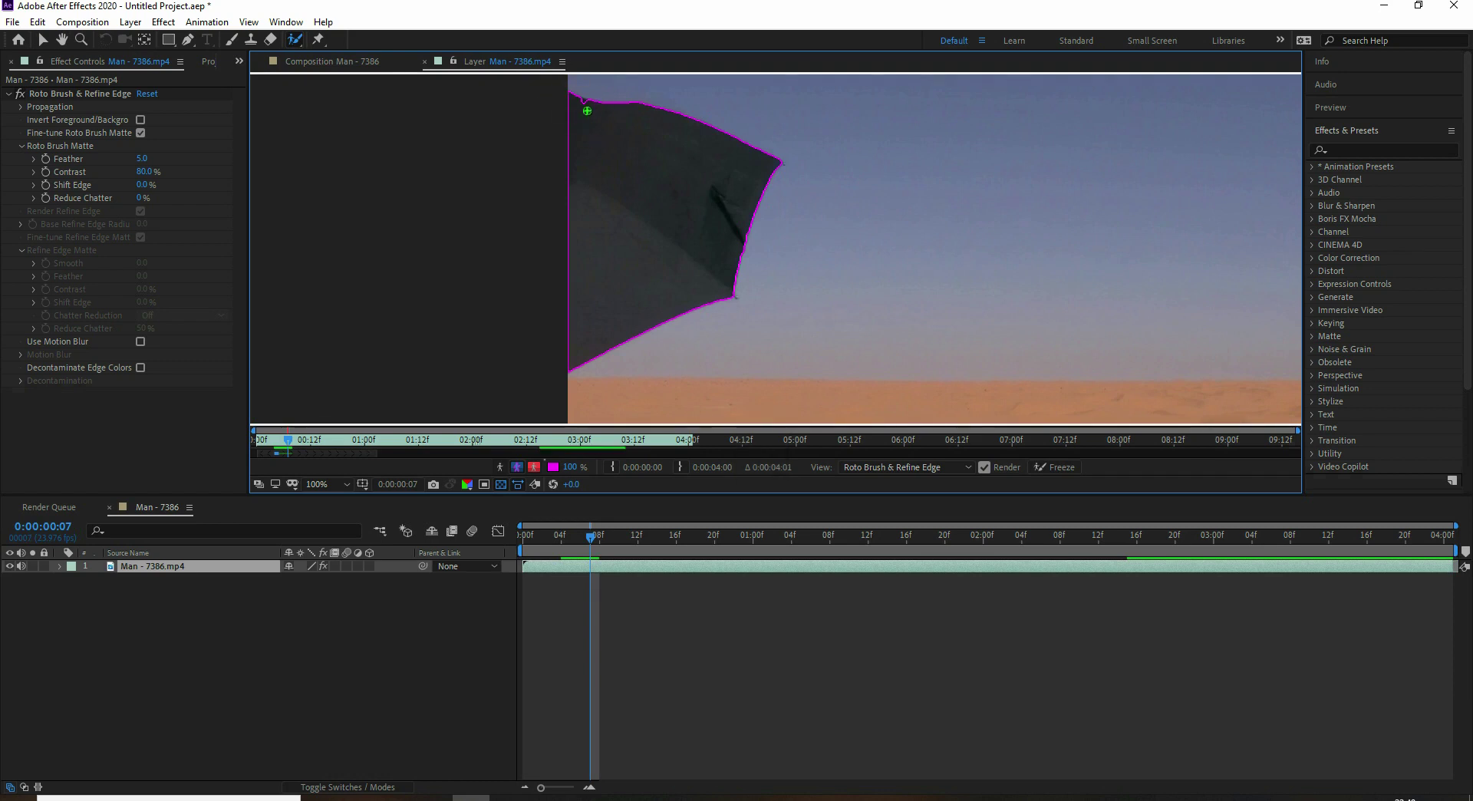
At 0:00:00:08, extend the roto selection over the rest of the umbrella and the man's sleeve, and fit the frame in view
{"action": "key", "text": "Page_Down"}
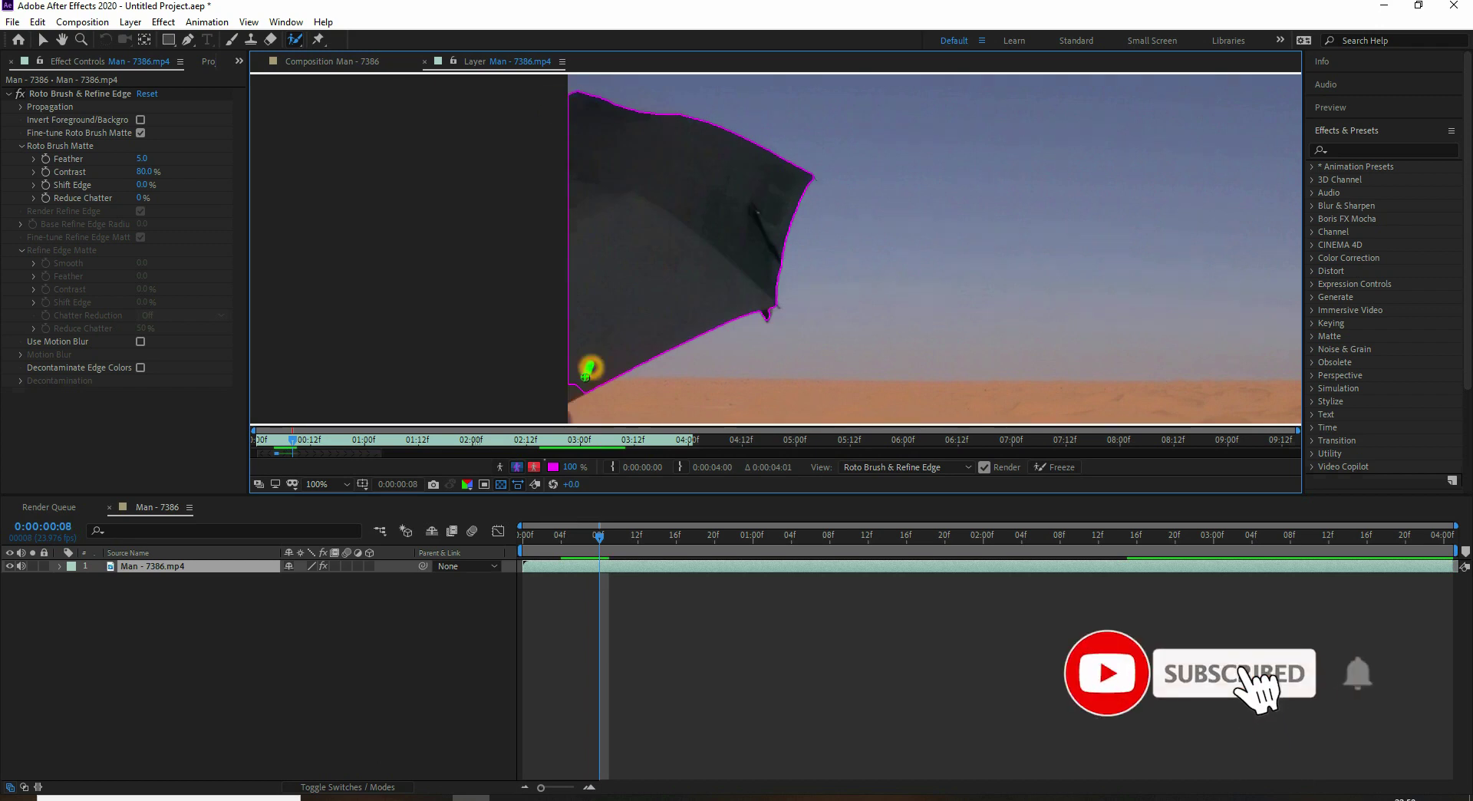
{"action": "key", "text": "comma"}
{"action": "key", "text": "Page_Up"}
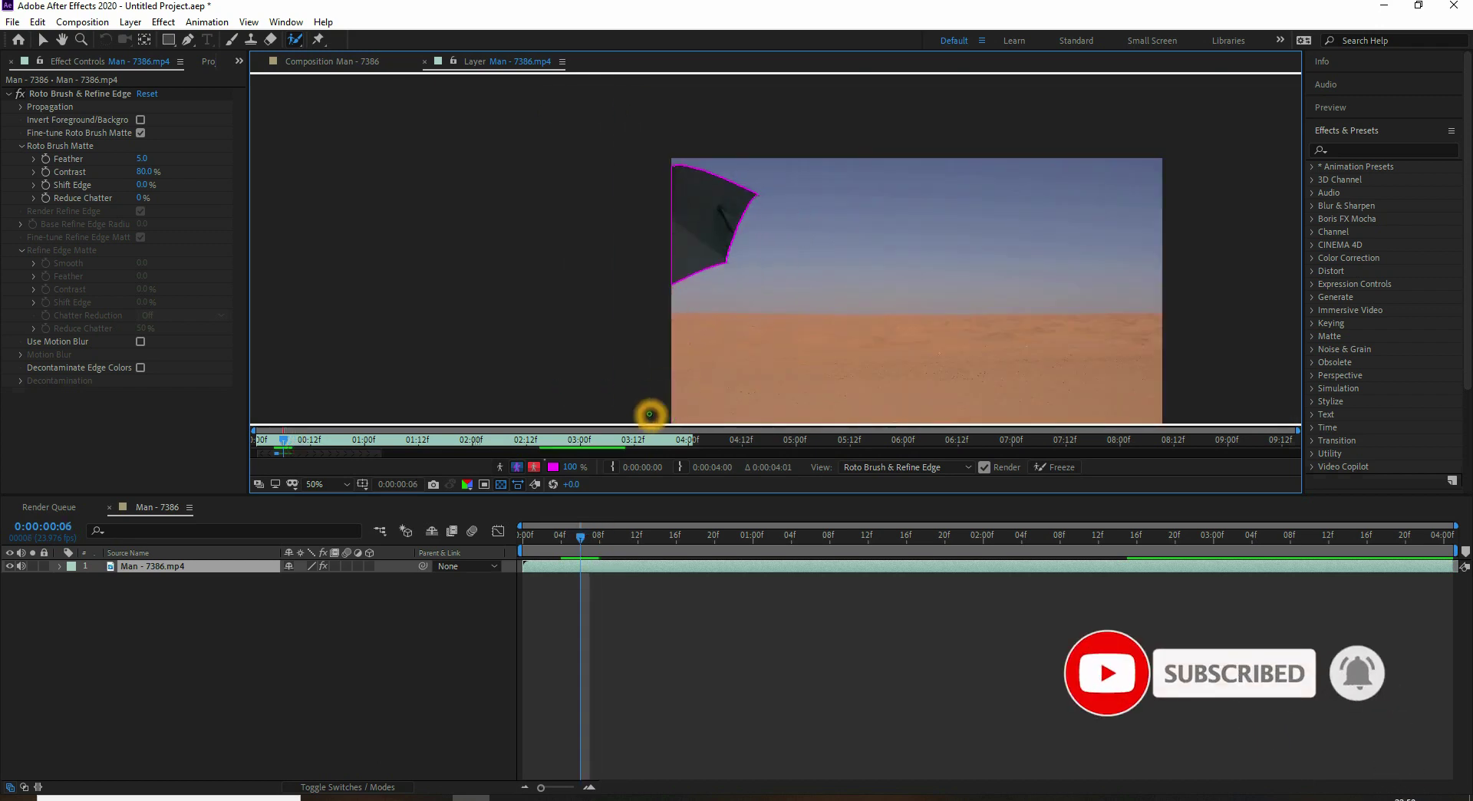
{"action": "key", "text": "Page_Down"}
{"action": "left_click_drag", "start_coordinate": [687, 392], "coordinate": [635, 324]}
{"action": "left_click", "coordinate": [328, 484]}
{"action": "left_click", "coordinate": [344, 526]}
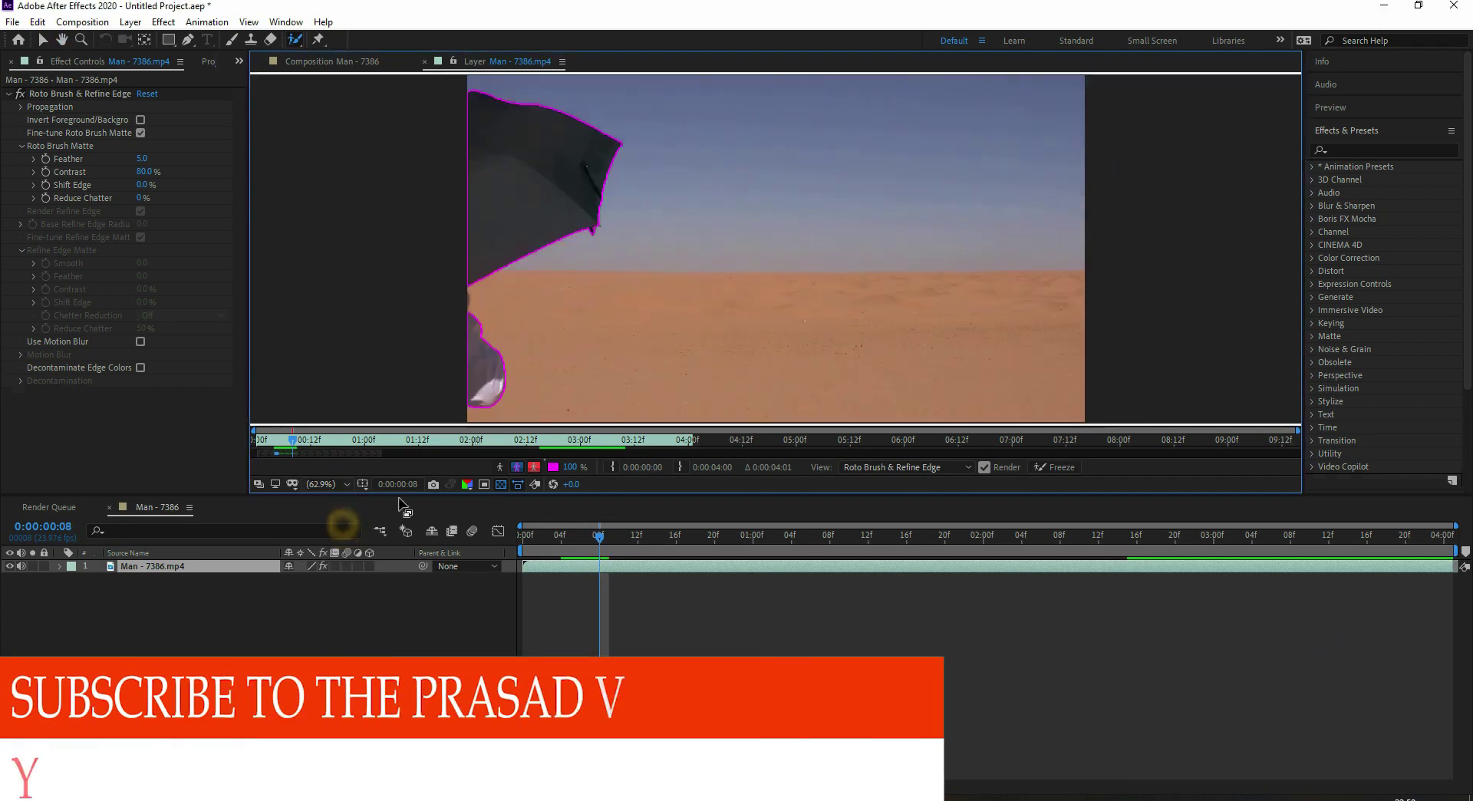
Advance frame by frame to 0:00:00:12, correcting the roto selection around the umbrella and arm
{"action": "key", "text": "Page_Up"}
{"action": "key", "text": "Page_Down"}
{"action": "key", "text": "Page_Down"}
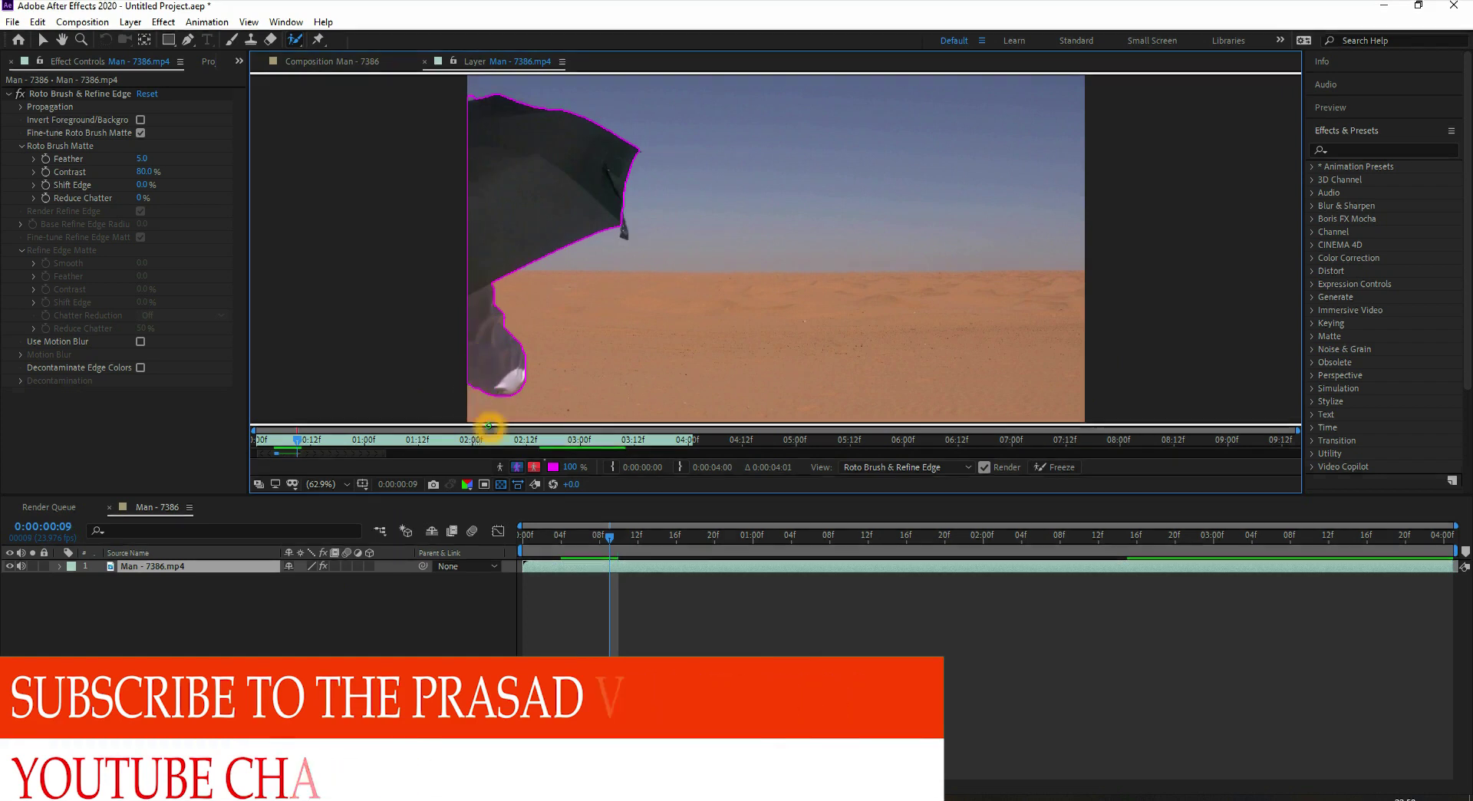
{"action": "key", "text": "Page_Down"}
{"action": "key", "text": "Page_Down"}
{"action": "key", "text": "Page_Down"}
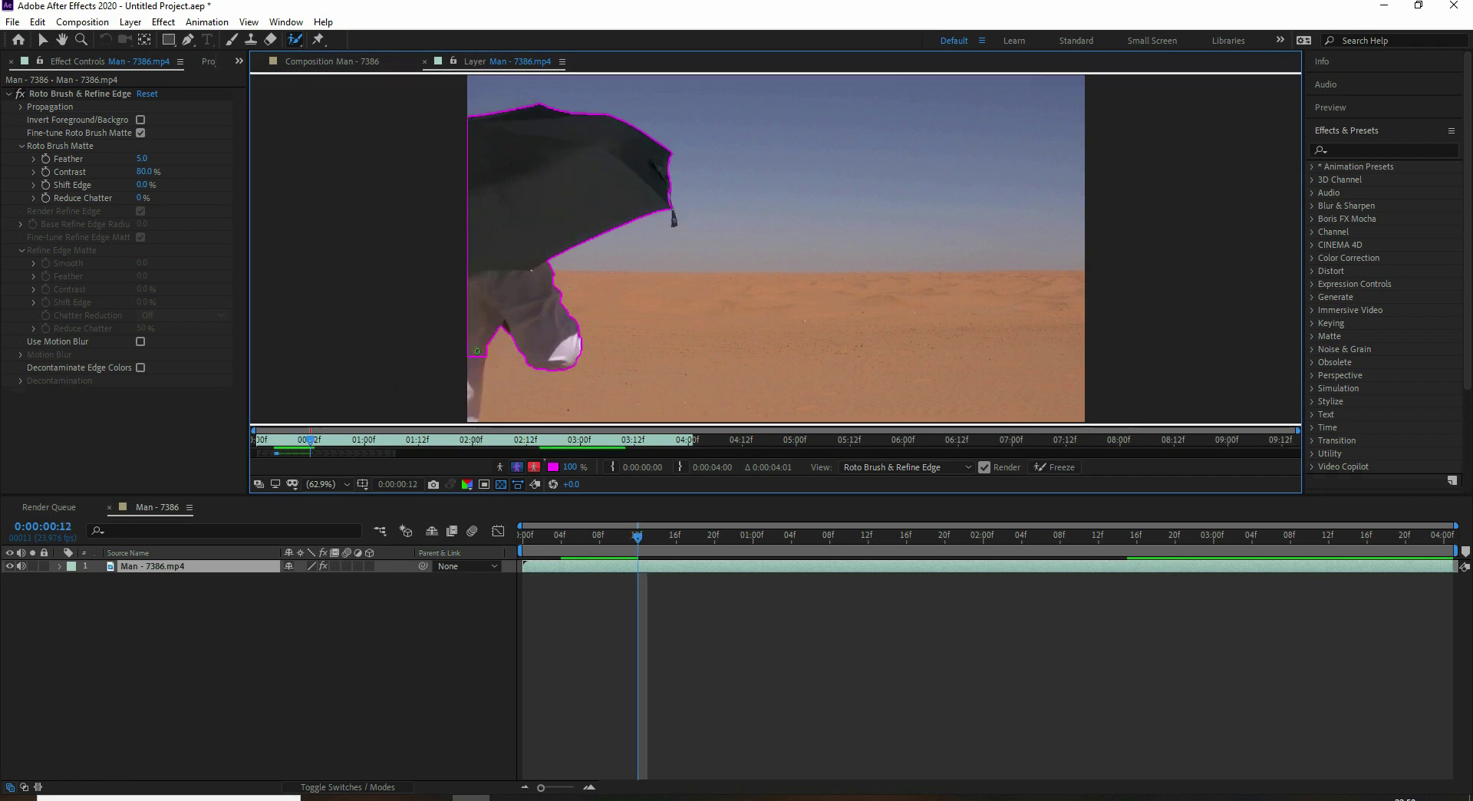
Continue frame by frame from 0:00:00:13 to 0:00:00:19, keeping the umbrella, arm and shirt inside the roto selection
{"action": "key", "text": "Page_Down"}
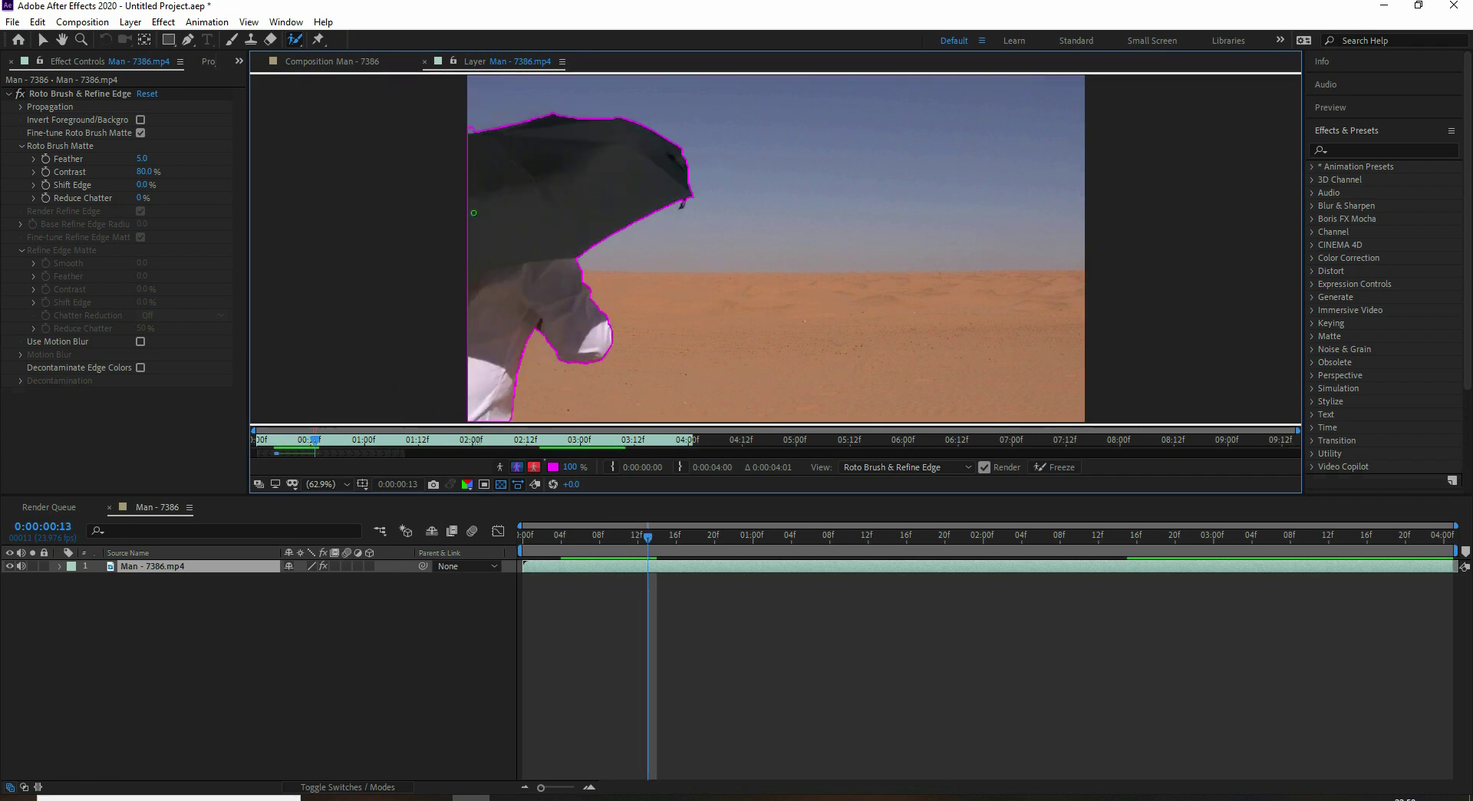
{"action": "key", "text": "Page_Down"}
{"action": "key", "text": "Page_Down"}
{"action": "key", "text": "Page_Down"}
{"action": "key", "text": "Page_Down"}
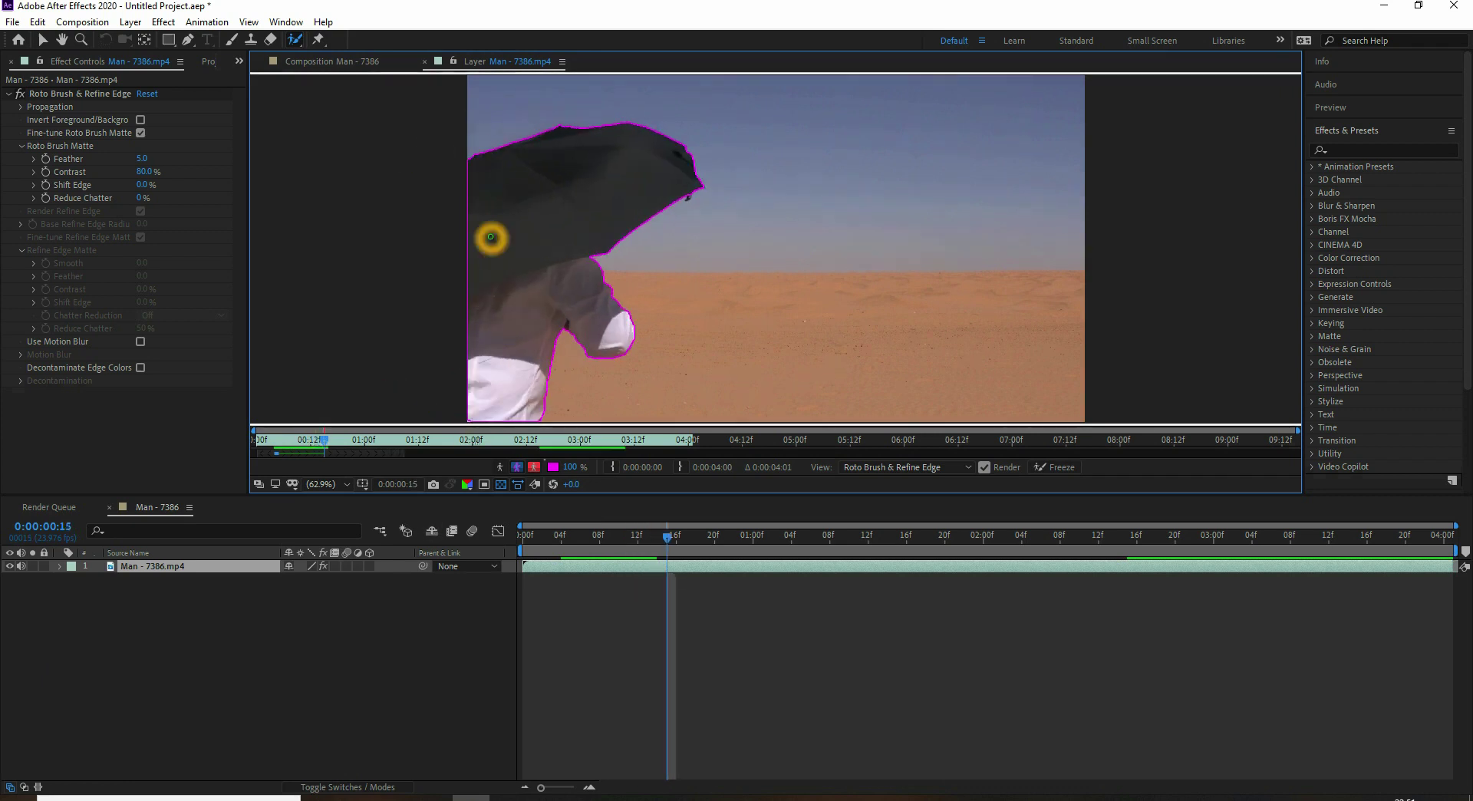
{"action": "key", "text": "Page_Down"}
{"action": "key", "text": "Page_Down"}
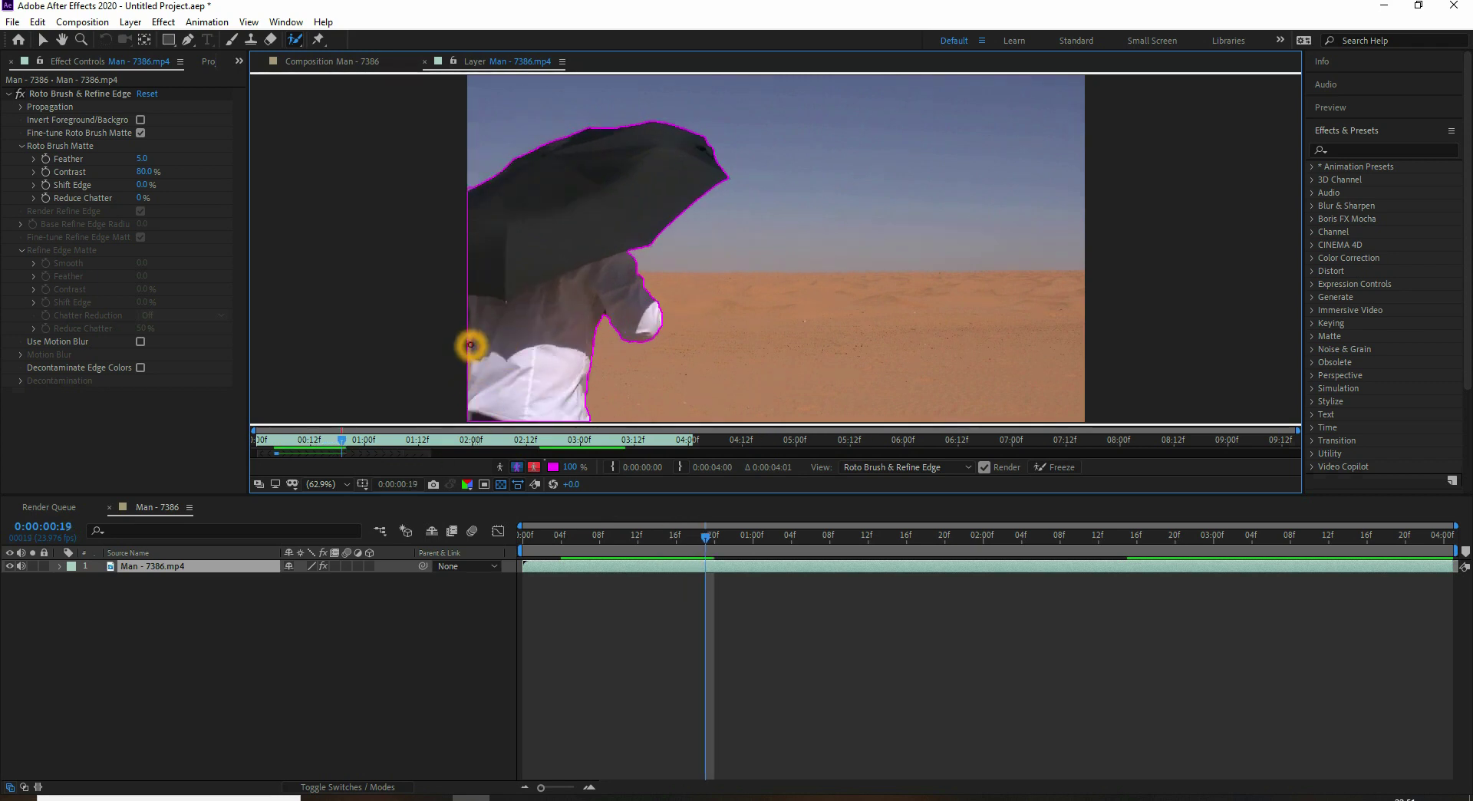
Subtract the sand beside the shirt at the frame edge at 0:00:00:19 and correct the shirt's outline at 0:00:00:20
{"action": "left_click_drag", "start_coordinate": [468, 355], "coordinate": [467, 374]}
{"action": "scroll", "coordinate": [456, 377], "scroll_direction": "up", "scroll_amount": 3}
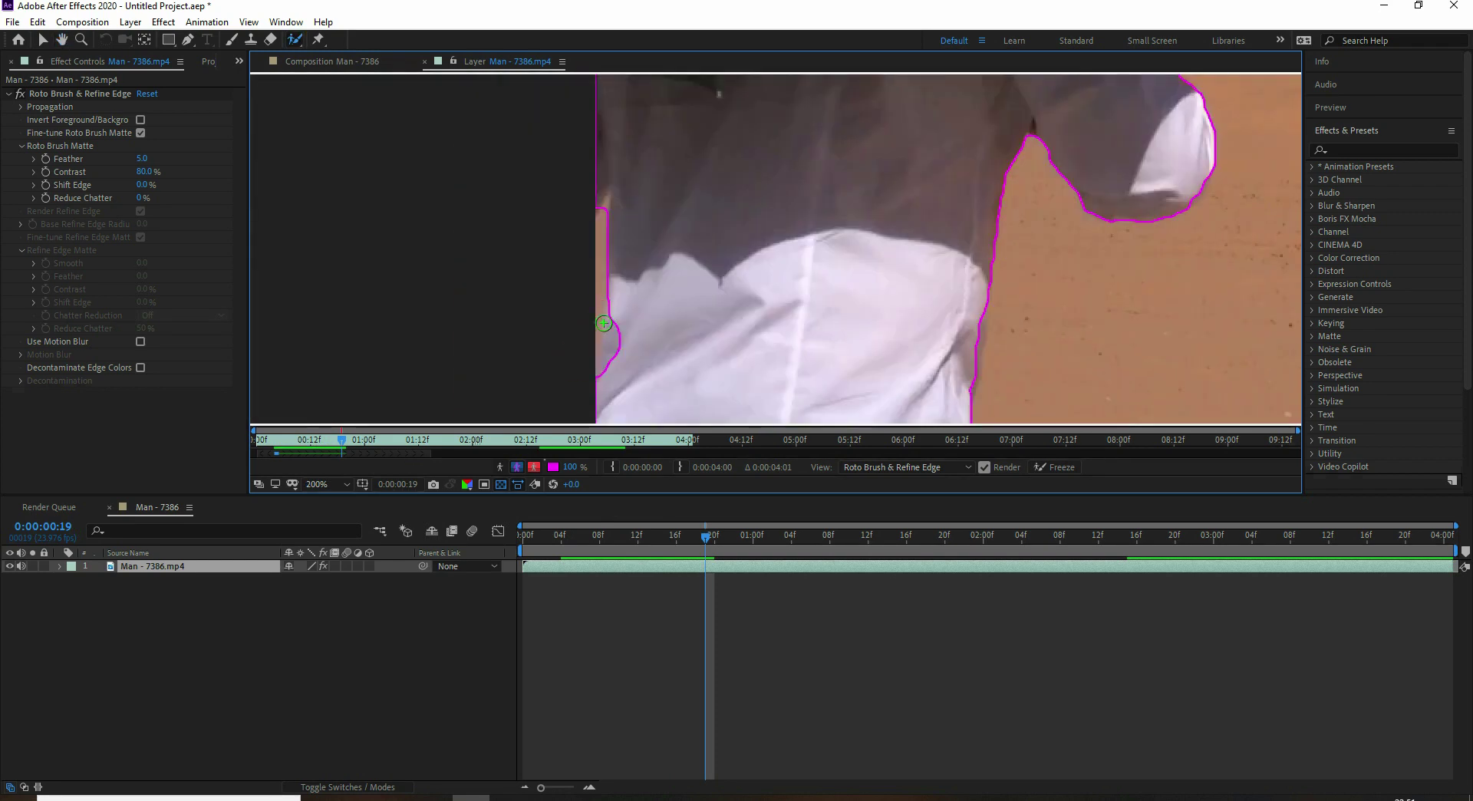
{"action": "key", "text": "Page_Down"}
{"action": "left_click_drag", "start_coordinate": [625, 170], "coordinate": [595, 376]}
{"action": "mouse_move", "coordinate": [669, 340]}
{"action": "left_mouse_down"}
{"action": "mouse_move", "coordinate": [690, 240]}
{"action": "mouse_move", "coordinate": [619, 346]}
{"action": "left_mouse_up"}
{"action": "scroll", "coordinate": [687, 349], "scroll_direction": "down", "scroll_amount": 4}
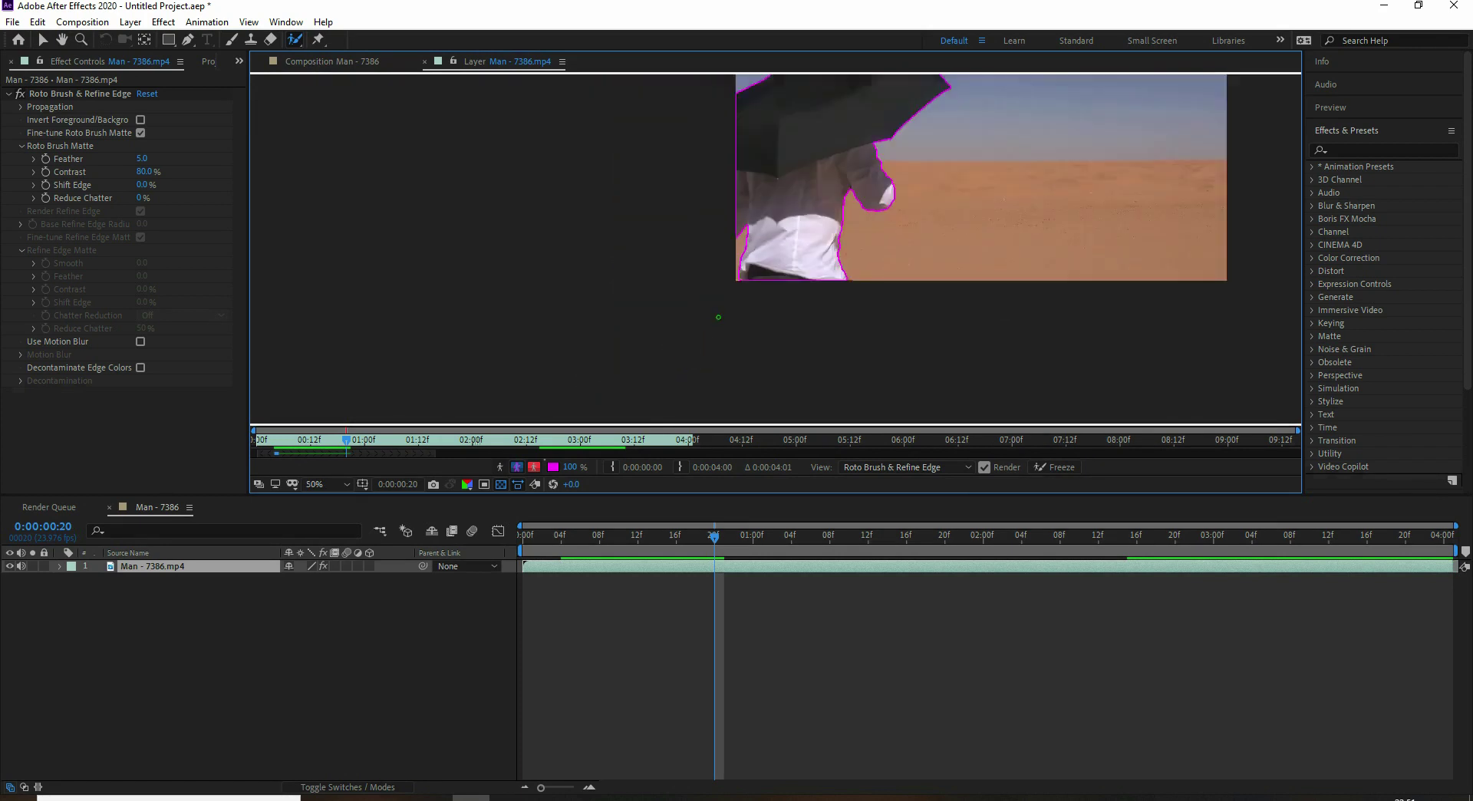
At 0:00:00:21, add the man's near sleeve to the selection and subtract the sand under the umbrella
{"action": "key", "text": "Page_Down"}
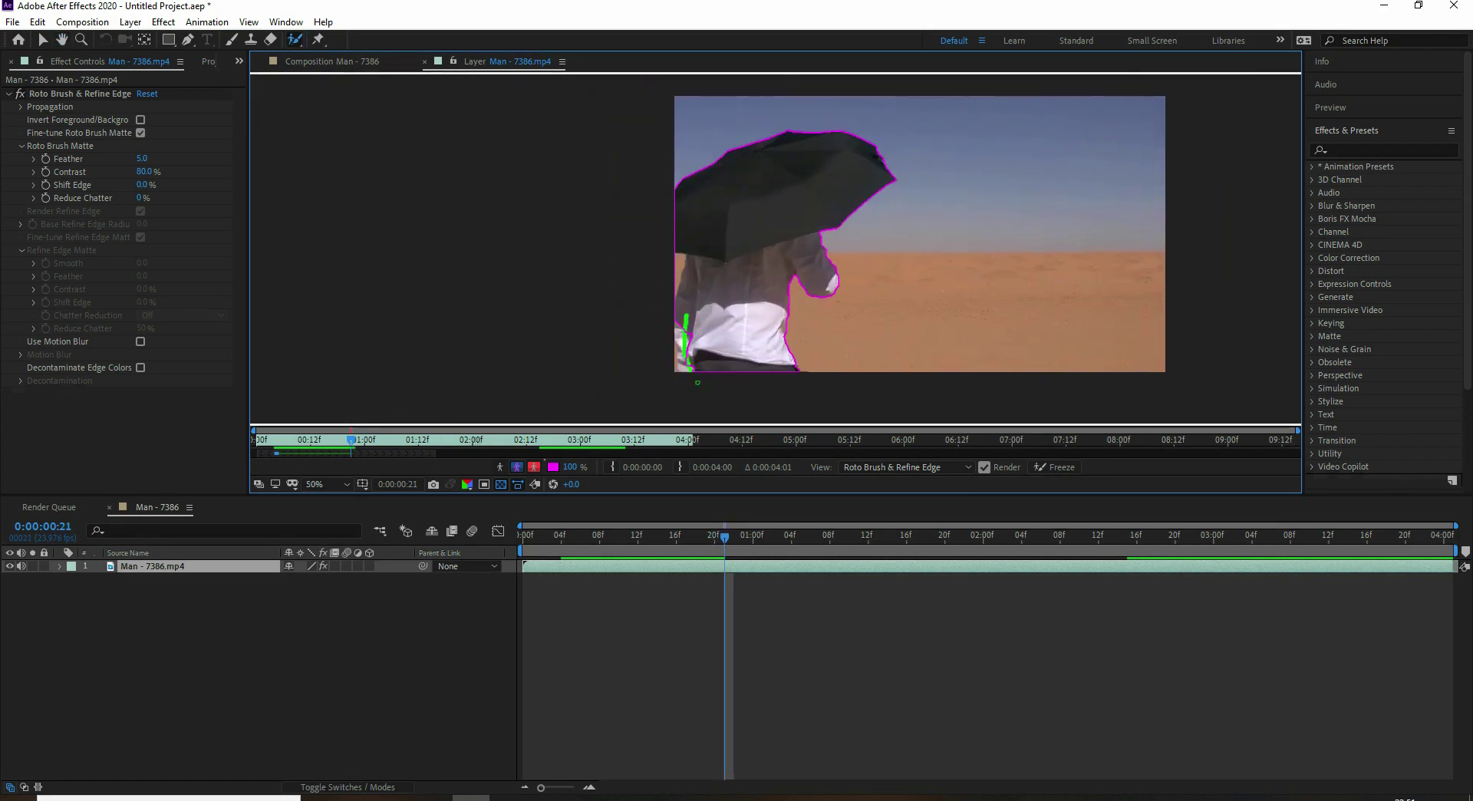
{"action": "scroll", "coordinate": [666, 270], "scroll_direction": "up", "scroll_amount": 4}
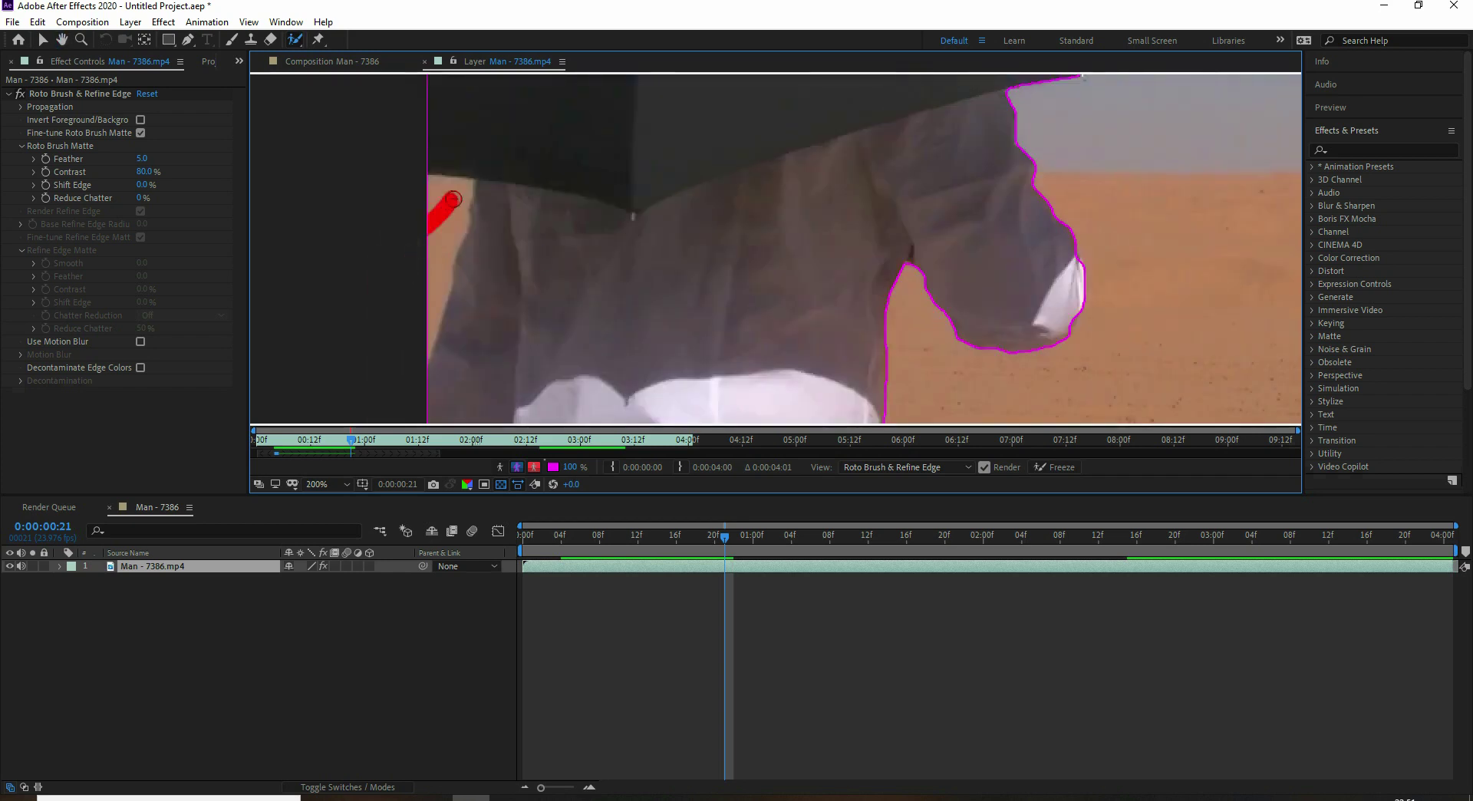
{"action": "left_click_drag", "start_coordinate": [511, 309], "coordinate": [539, 178]}
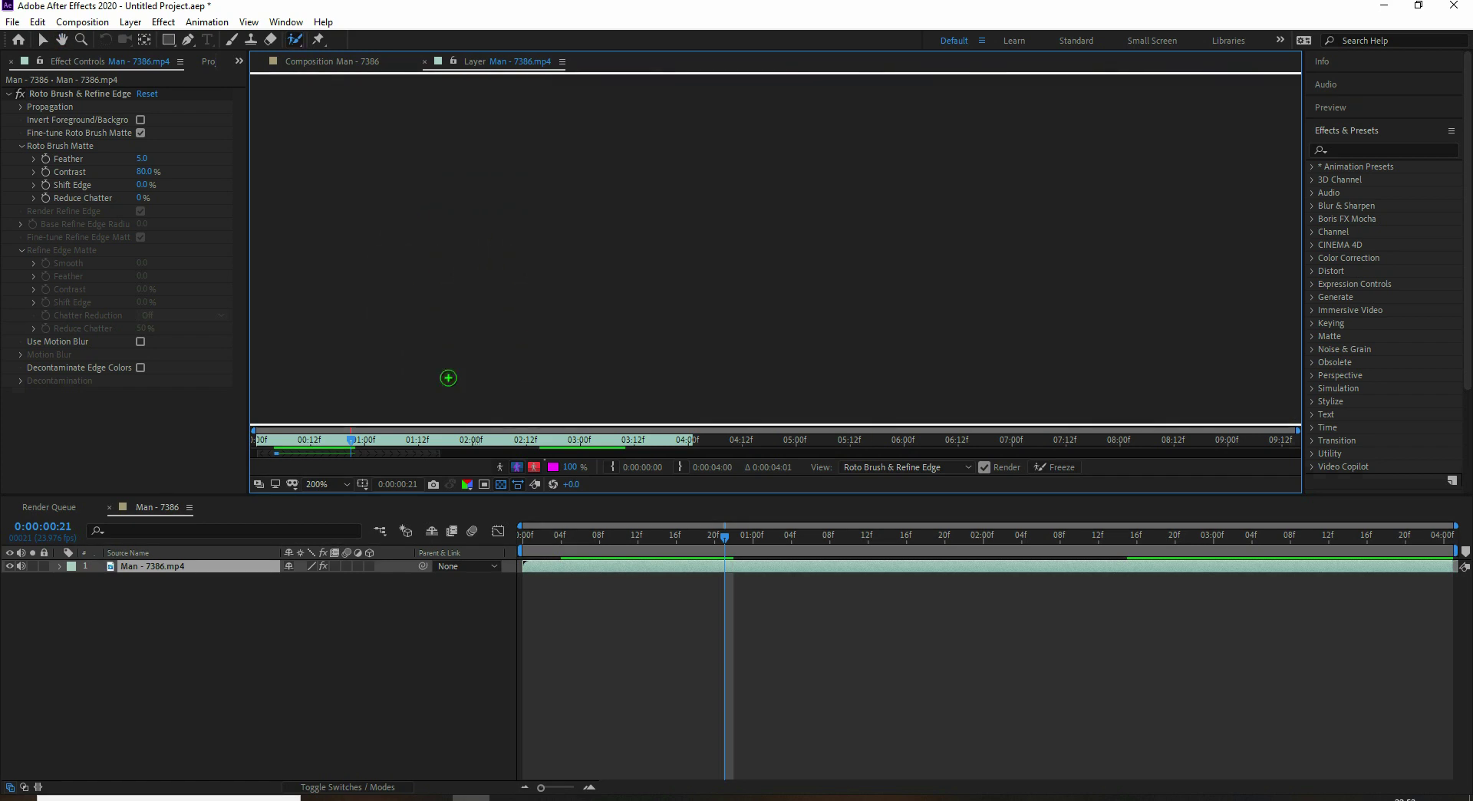
{"action": "left_click_drag", "start_coordinate": [488, 281], "coordinate": [464, 288]}
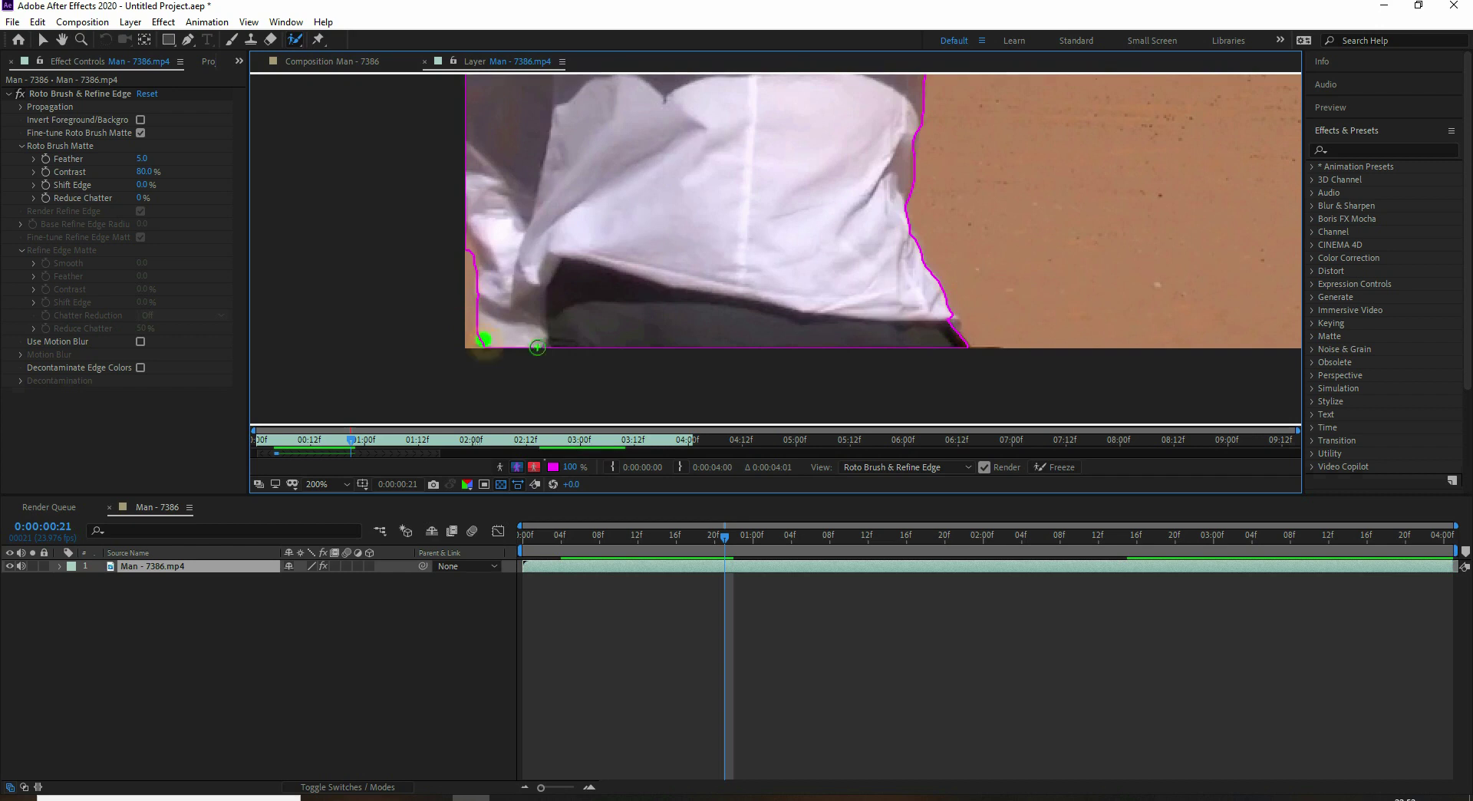
Refine the roto selection around the lower shirt, sleeve and trouser waist at 0:00:00:21, checking it against the adjacent frames
{"action": "key", "text": "Page_Down"}
{"action": "key", "text": "Page_Up"}
{"action": "mouse_move", "coordinate": [858, 182]}
{"action": "left_mouse_down"}
{"action": "mouse_move", "coordinate": [858, 260]}
{"action": "mouse_move", "coordinate": [824, 263]}
{"action": "mouse_move", "coordinate": [805, 139]}
{"action": "left_mouse_up"}
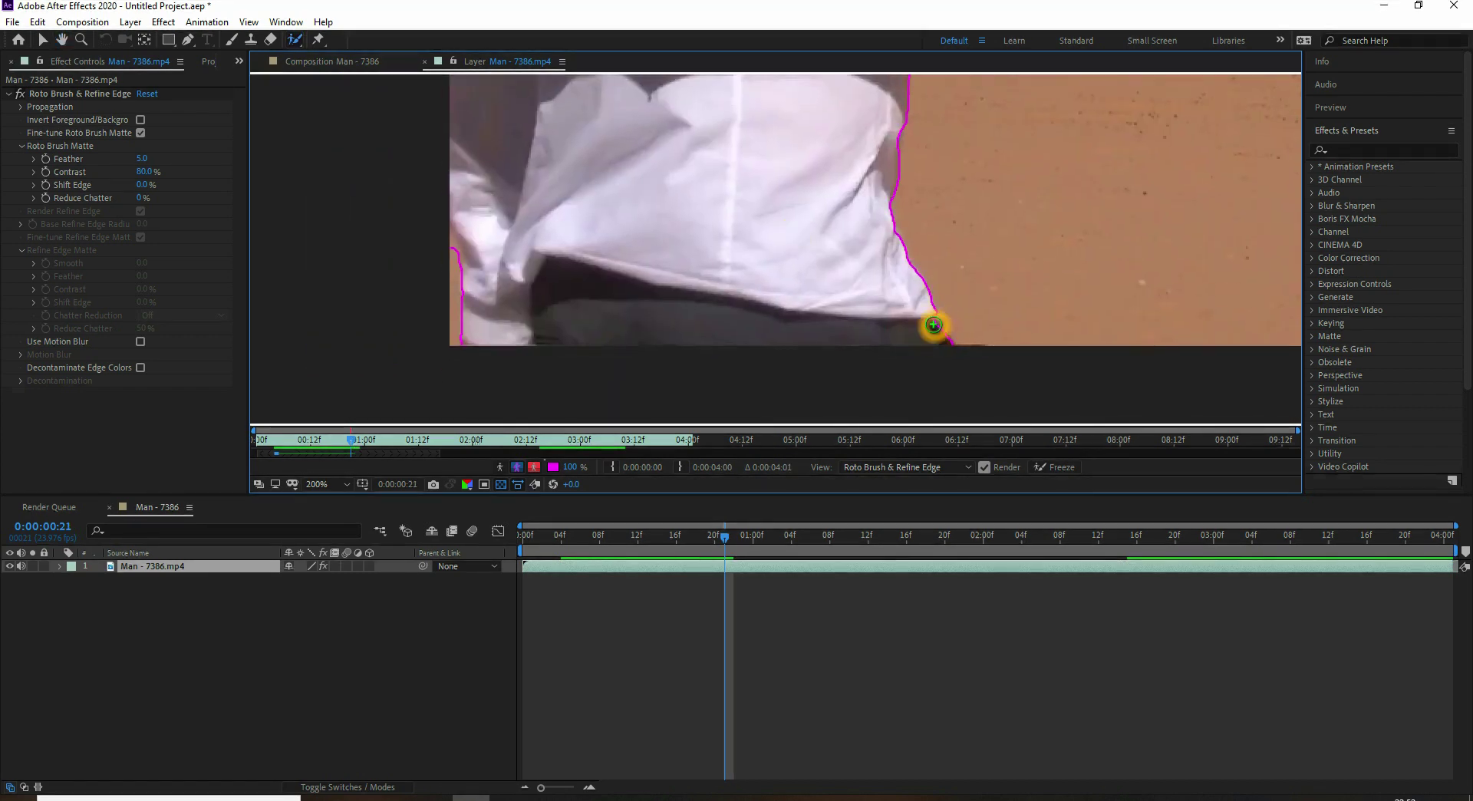
{"action": "key", "text": "Page_Up"}
{"action": "left_click_drag", "start_coordinate": [862, 201], "coordinate": [860, 204]}
{"action": "left_click_drag", "start_coordinate": [806, 164], "coordinate": [778, 346]}
{"action": "left_click_drag", "start_coordinate": [766, 210], "coordinate": [733, 376]}
{"action": "left_click_drag", "start_coordinate": [652, 388], "coordinate": [711, 138]}
{"action": "key", "text": "Page_Down"}
{"action": "mouse_move", "coordinate": [673, 314]}
{"action": "left_mouse_down"}
{"action": "mouse_move", "coordinate": [702, 132]}
{"action": "mouse_move", "coordinate": [691, 330]}
{"action": "left_mouse_up"}
At 0:00:00:22, clean up the roto outline around the sleeve, shirt hem and trousers
{"action": "key", "text": "Page_Down"}
{"action": "scroll", "coordinate": [685, 165], "scroll_direction": "down", "scroll_amount": 1}
{"action": "mouse_move", "coordinate": [781, 175]}
{"action": "left_mouse_down"}
{"action": "mouse_move", "coordinate": [742, 303]}
{"action": "mouse_move", "coordinate": [678, 424]}
{"action": "left_mouse_up"}
{"action": "mouse_move", "coordinate": [717, 217]}
{"action": "left_mouse_down"}
{"action": "mouse_move", "coordinate": [694, 282]}
{"action": "mouse_move", "coordinate": [693, 107]}
{"action": "left_mouse_up"}
{"action": "mouse_move", "coordinate": [729, 158]}
{"action": "left_mouse_down"}
{"action": "mouse_move", "coordinate": [687, 348]}
{"action": "mouse_move", "coordinate": [757, 108]}
{"action": "left_mouse_up"}
{"action": "left_click_drag", "start_coordinate": [721, 238], "coordinate": [734, 162]}
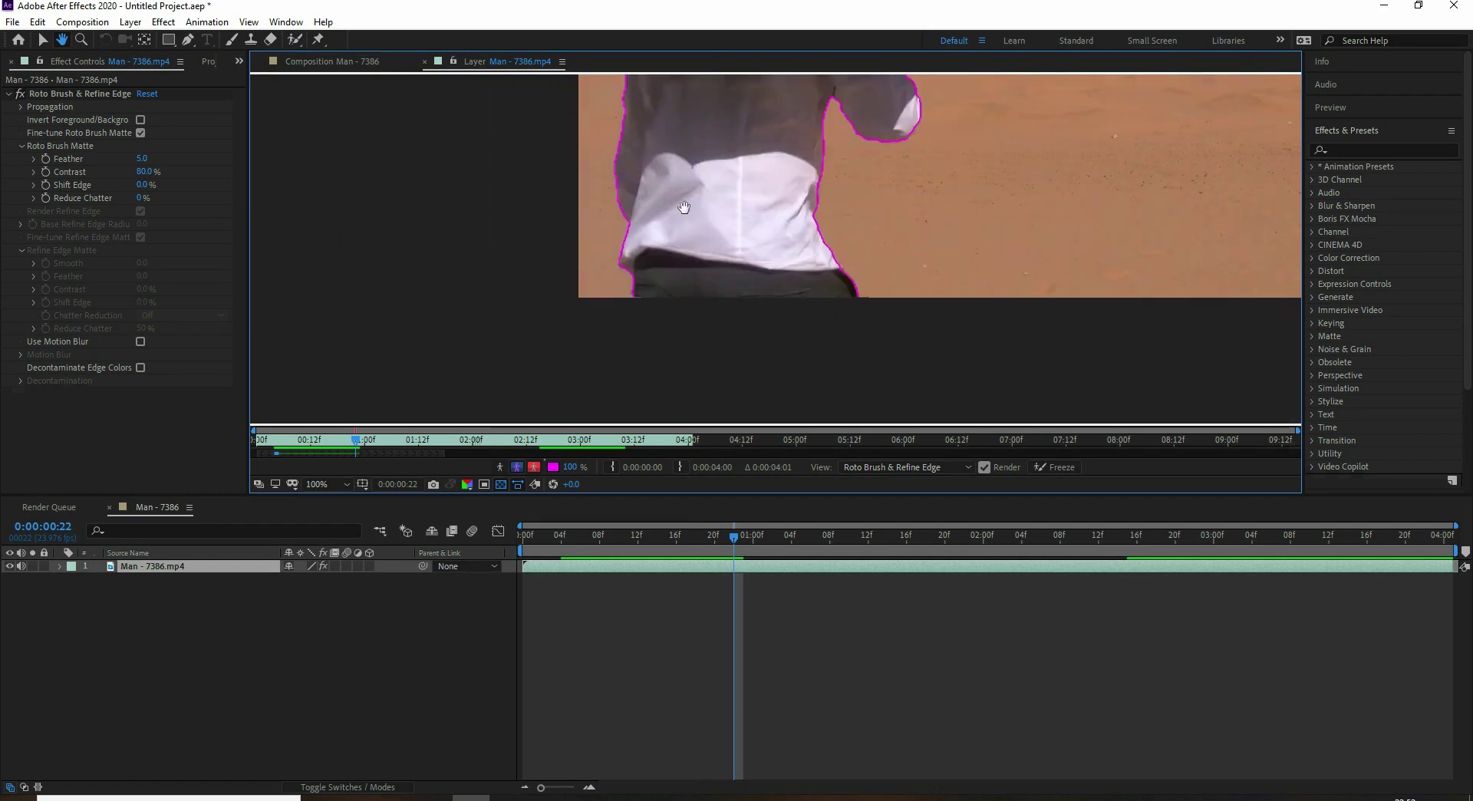
Examine the propagated roto outline frame by frame up to 0:00:01:04 and return to the umbrella at 0:00:00:23
{"action": "key", "text": "Page_Down"}
{"action": "key", "text": "Page_Down"}
{"action": "key", "text": "Page_Down"}
{"action": "key", "text": "Page_Down"}
{"action": "key", "text": "Page_Down"}
{"action": "key", "text": "Page_Down"}
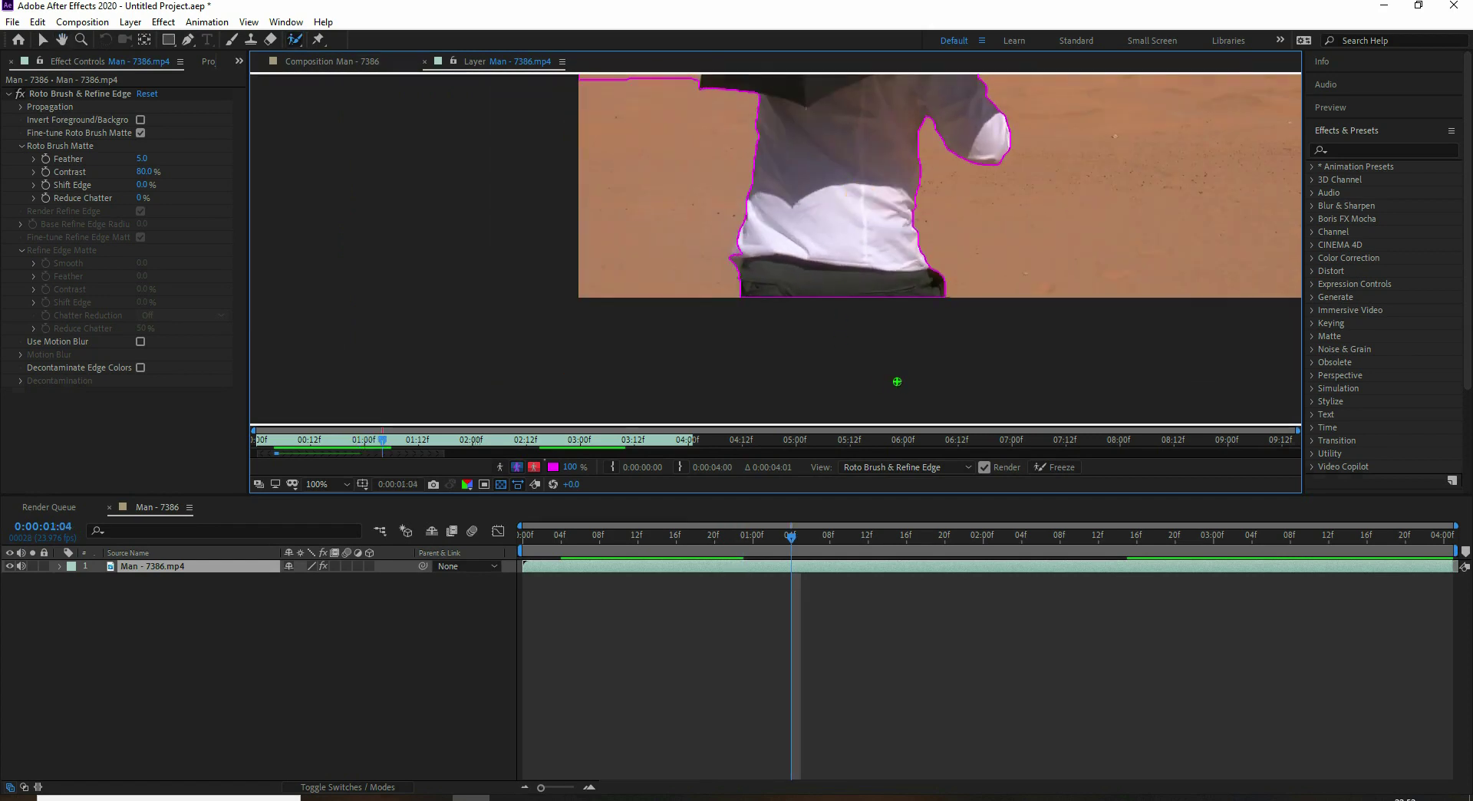
{"action": "key", "text": "Page_Up"}
{"action": "key", "text": "Page_Up"}
{"action": "key", "text": "Page_Up"}
{"action": "key", "text": "Page_Up"}
{"action": "key", "text": "Page_Up"}
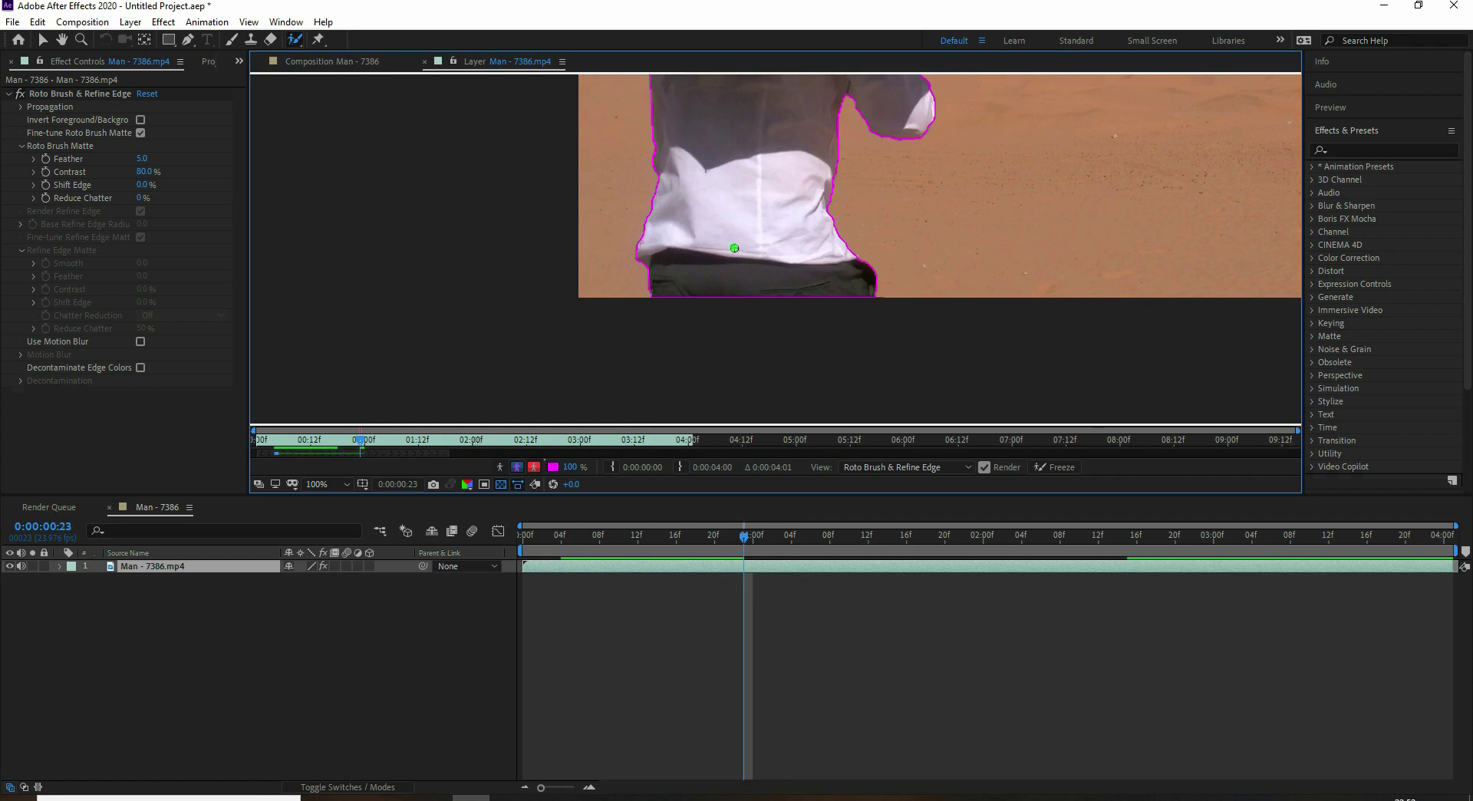
{"action": "scroll", "coordinate": [794, 215], "scroll_direction": "up", "scroll_amount": 5}
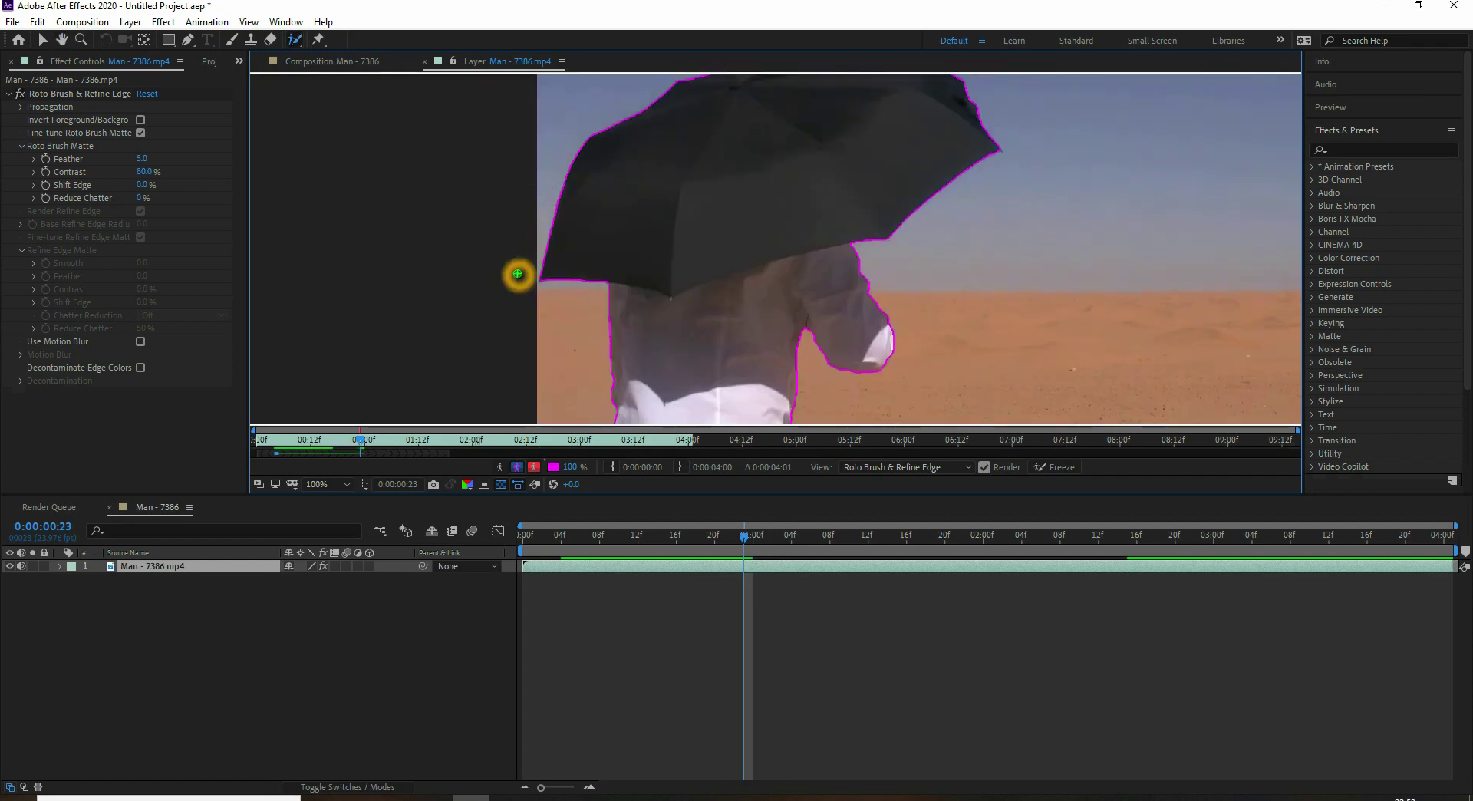
Touch up the umbrella's left edge in the roto selection at 0:00:00:22 and 0:00:00:21
{"action": "key", "text": "Page_Up"}
{"action": "left_click_drag", "start_coordinate": [543, 162], "coordinate": [542, 196]}
{"action": "key", "text": "Page_Up"}
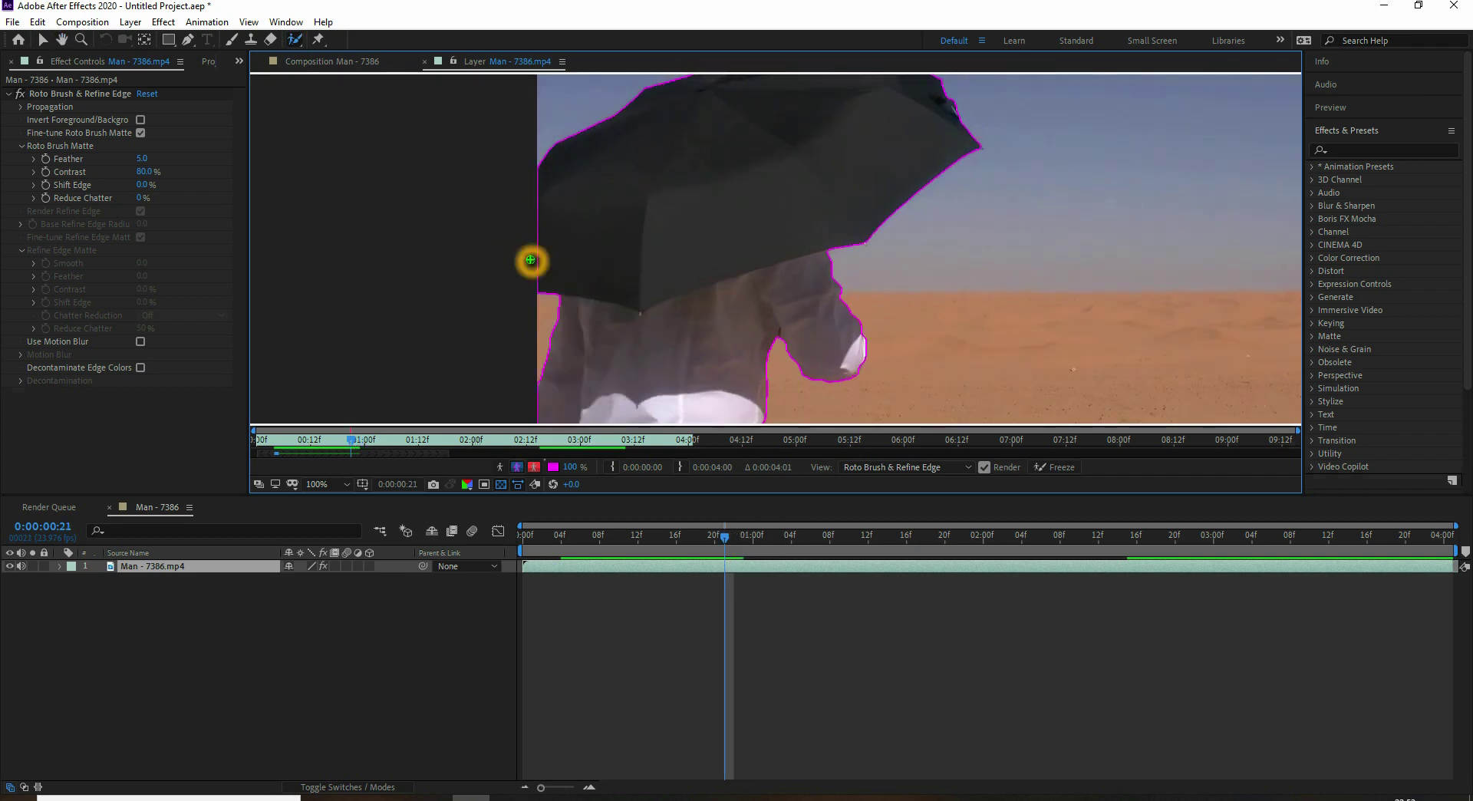
{"action": "left_click", "coordinate": [531, 260]}
{"action": "key", "text": "Page_Down"}
{"action": "key", "text": "Page_Down"}
Refine the roto outline along the right side of the shirt at 0:00:01:00 and 0:00:01:01
{"action": "key", "text": "space"}
{"action": "left_click_drag", "start_coordinate": [741, 358], "coordinate": [763, 179]}
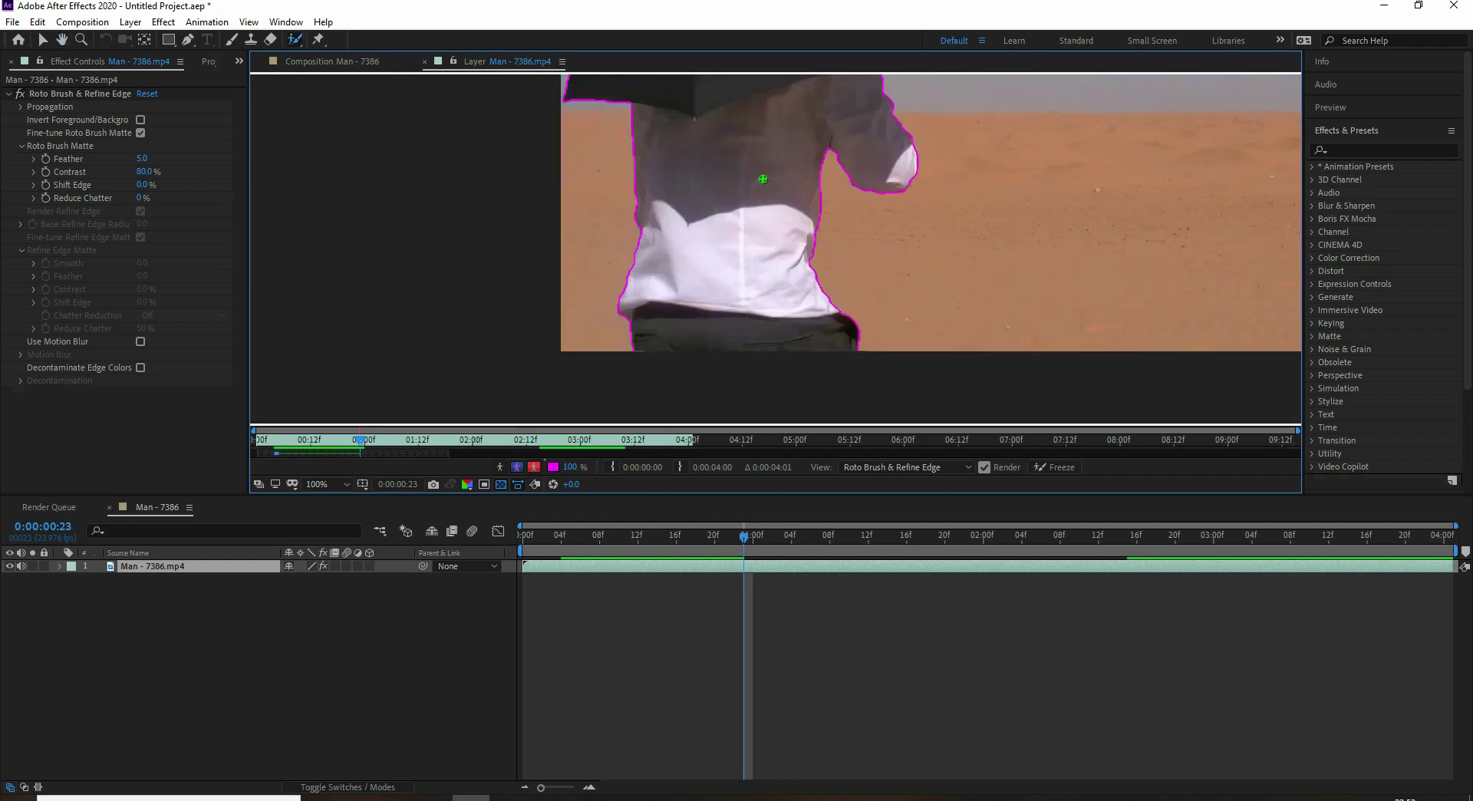
{"action": "key", "text": "Page_Down"}
{"action": "left_click_drag", "start_coordinate": [823, 218], "coordinate": [816, 273]}
{"action": "left_click_drag", "start_coordinate": [776, 175], "coordinate": [773, 360]}
{"action": "key", "text": "Page_Down"}
{"action": "left_click_drag", "start_coordinate": [805, 185], "coordinate": [776, 302]}
{"action": "left_click_drag", "start_coordinate": [734, 406], "coordinate": [750, 187]}
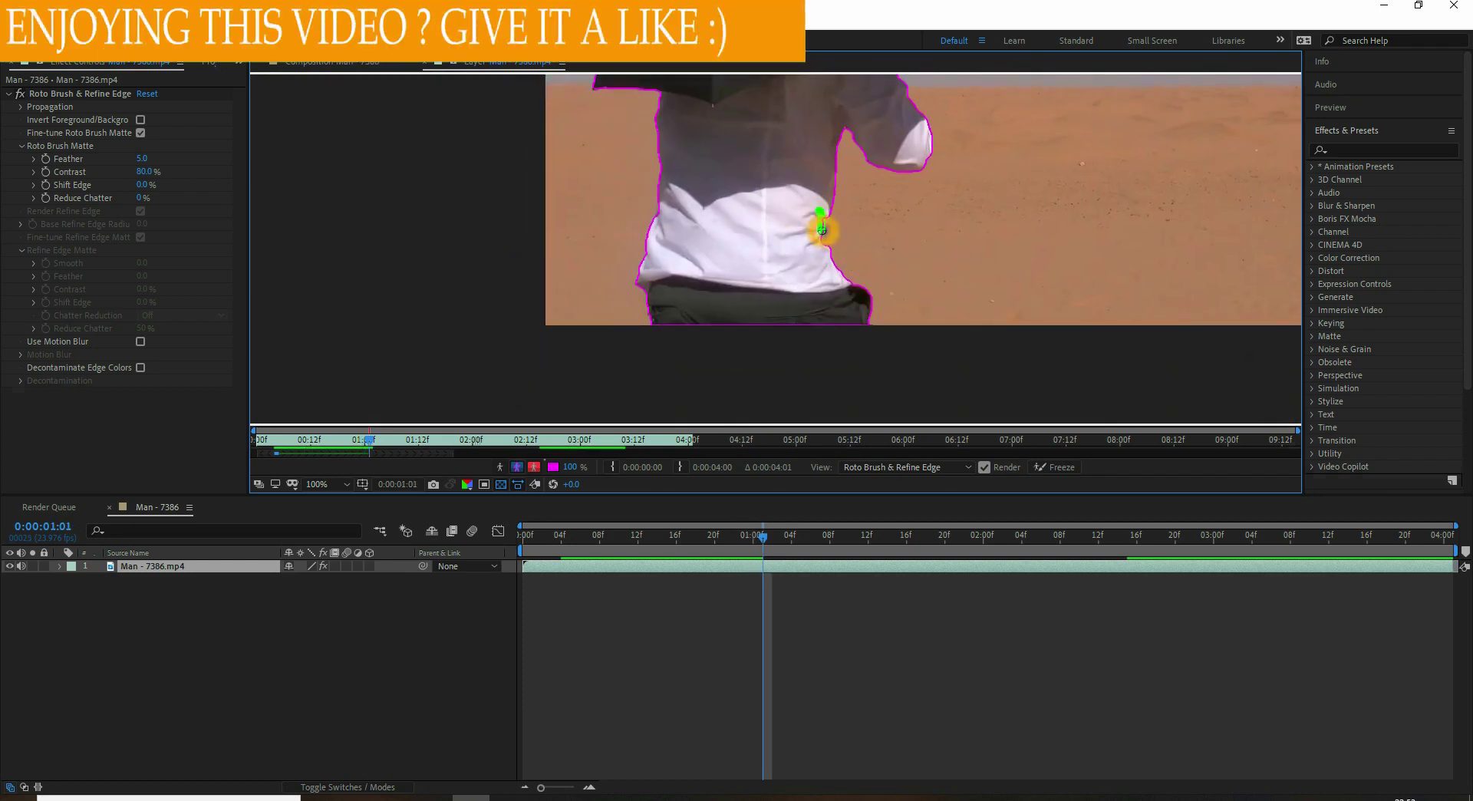
At 0:00:01:02, touch up the shirt's lower right side and compare it with the previous frame
{"action": "key", "text": "Page_Down"}
{"action": "left_click_drag", "start_coordinate": [825, 259], "coordinate": [823, 262]}
{"action": "mouse_move", "coordinate": [800, 160]}
{"action": "left_mouse_down"}
{"action": "mouse_move", "coordinate": [743, 418]}
{"action": "mouse_move", "coordinate": [772, 125]}
{"action": "left_mouse_up"}
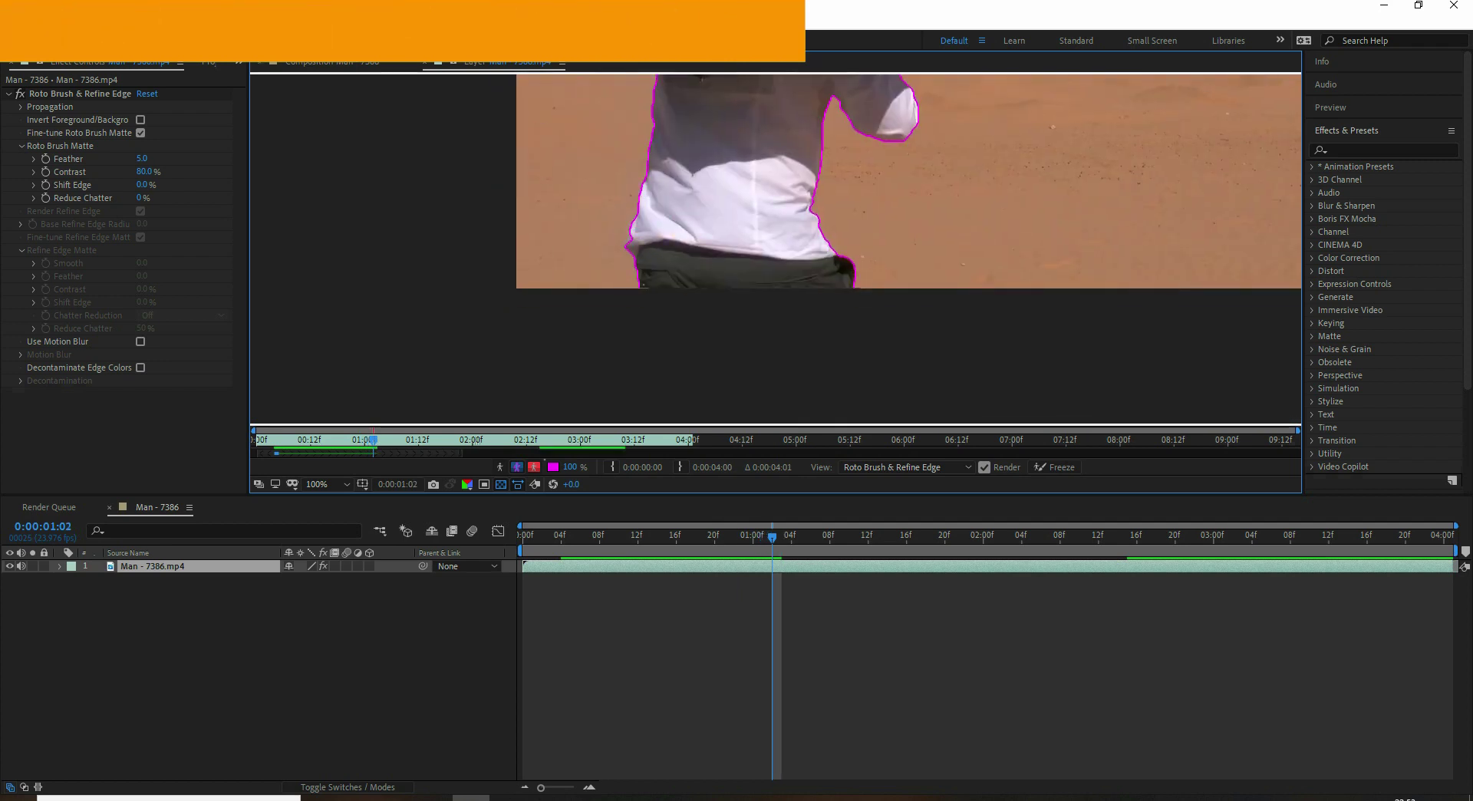
{"action": "key", "text": "Page_Up"}
{"action": "key", "text": "Page_Down"}
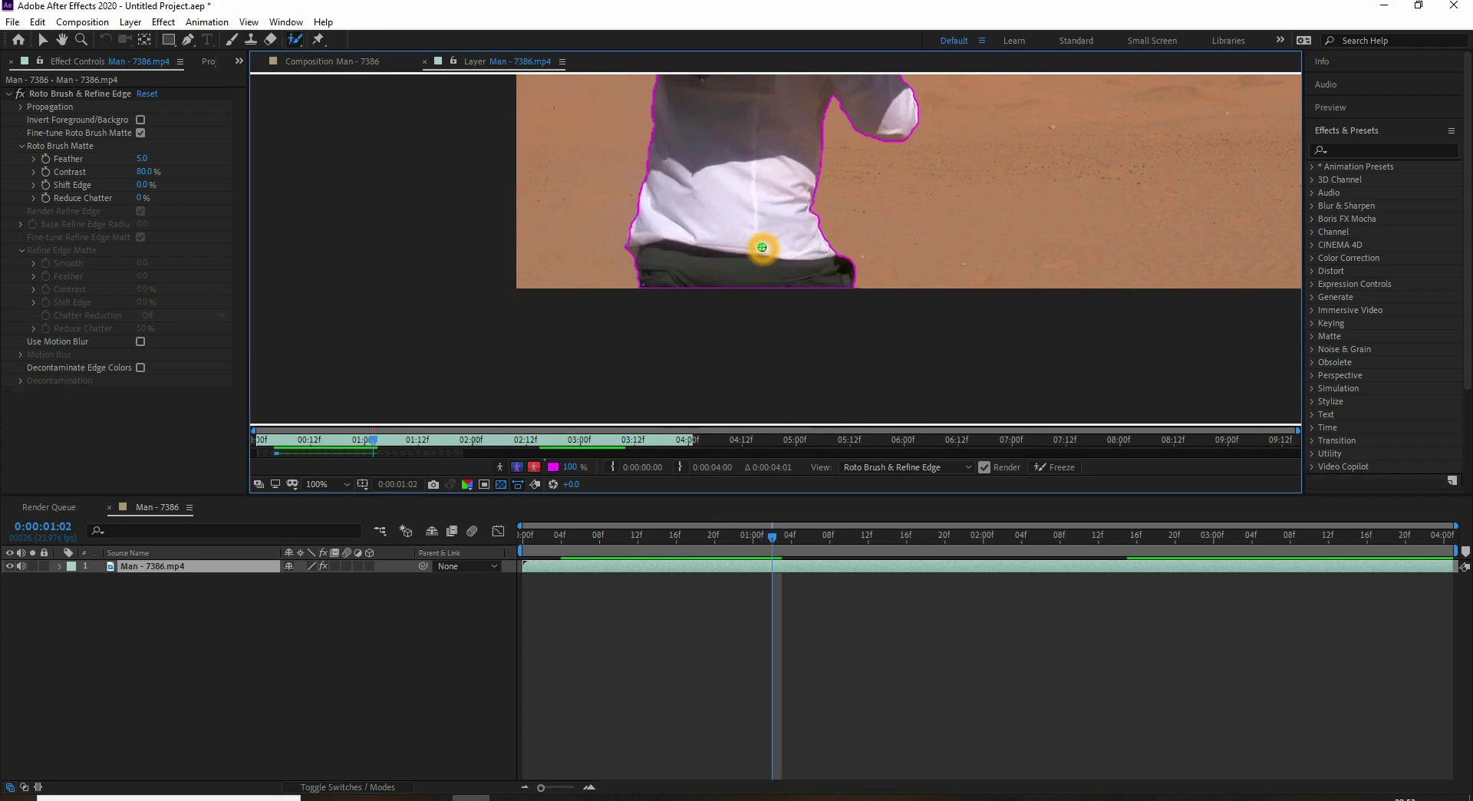
Examine the roto outline around the shirt hem, waist and torso from 0:00:01:03 to 0:00:01:05
{"action": "key", "text": "Page_Down"}
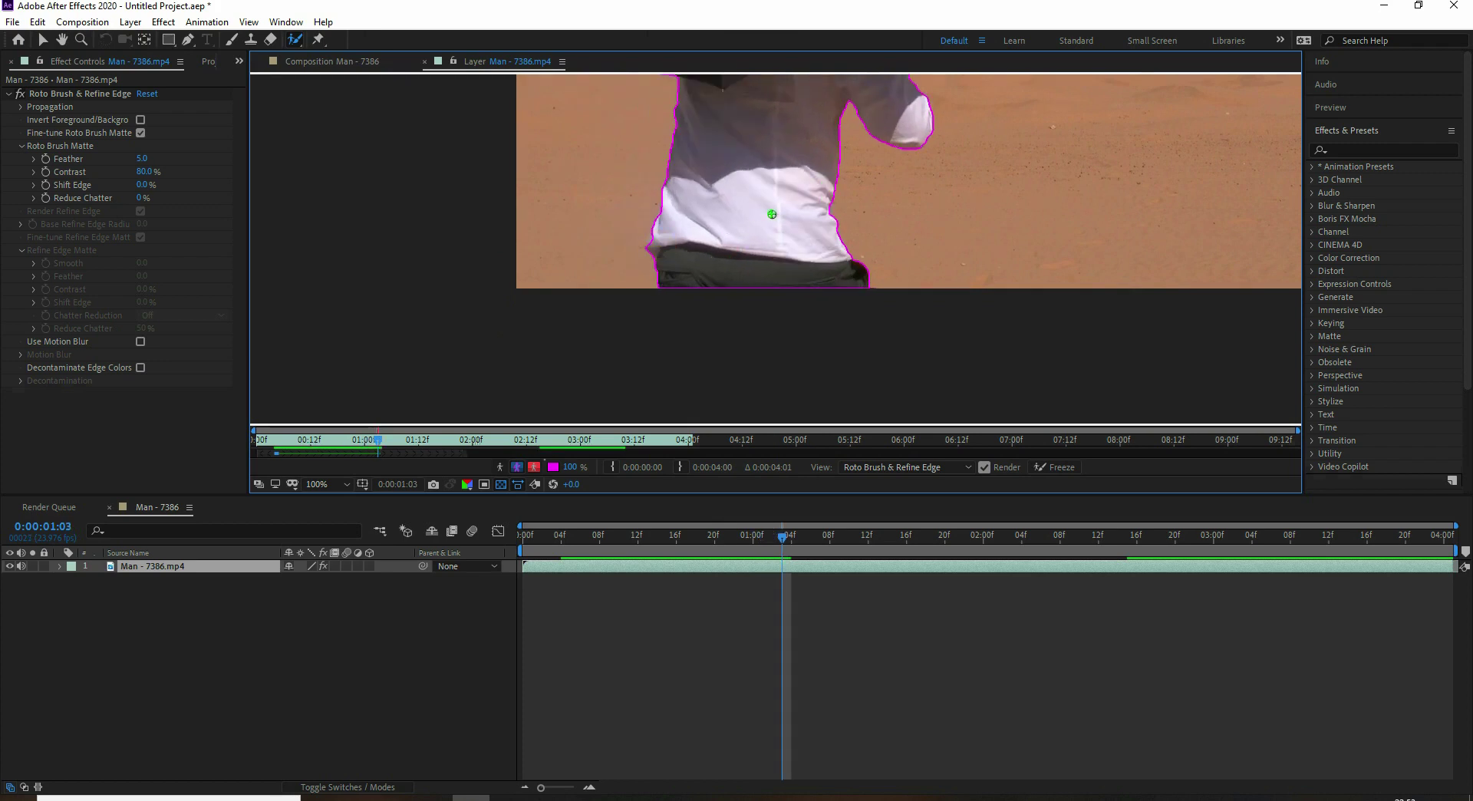
{"action": "left_click_drag", "start_coordinate": [786, 79], "coordinate": [746, 206]}
{"action": "scroll", "coordinate": [747, 201], "scroll_direction": "up", "scroll_amount": 2}
{"action": "left_click_drag", "start_coordinate": [766, 331], "coordinate": [743, 100]}
{"action": "key", "text": "Page_Down"}
{"action": "left_click_drag", "start_coordinate": [661, 270], "coordinate": [863, 134]}
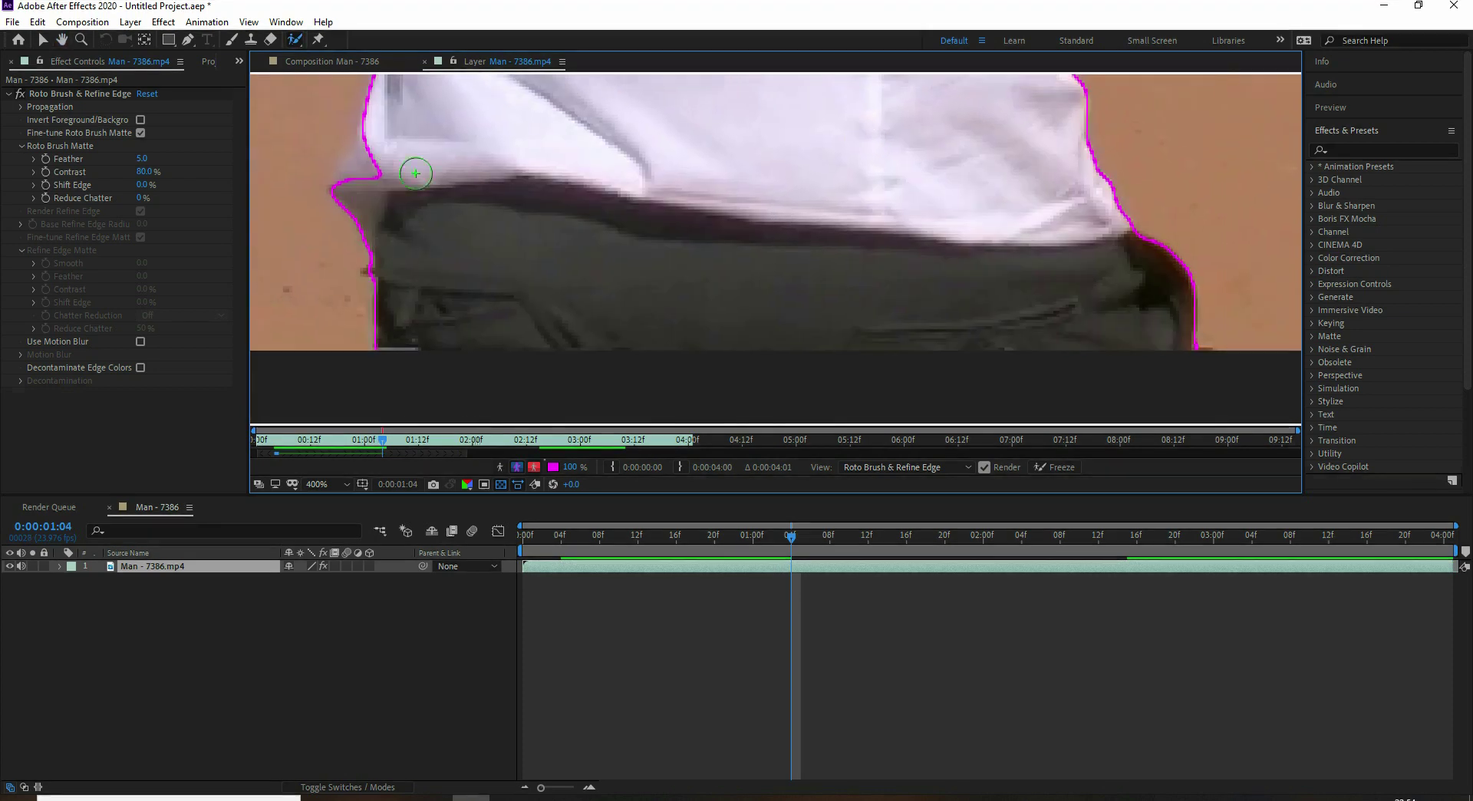
{"action": "scroll", "coordinate": [675, 246], "scroll_direction": "down", "scroll_amount": 5}
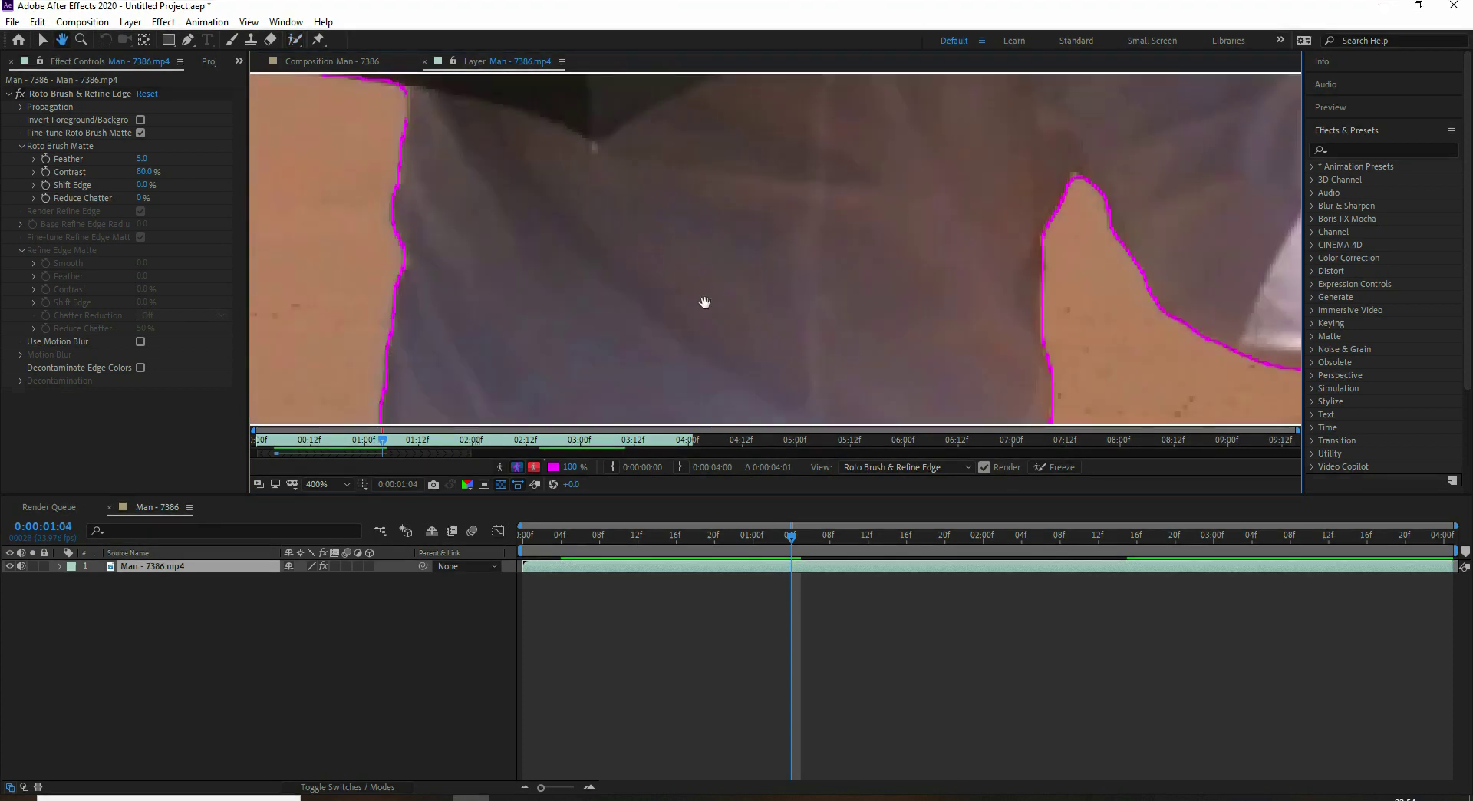
{"action": "key", "text": "Page_Down"}
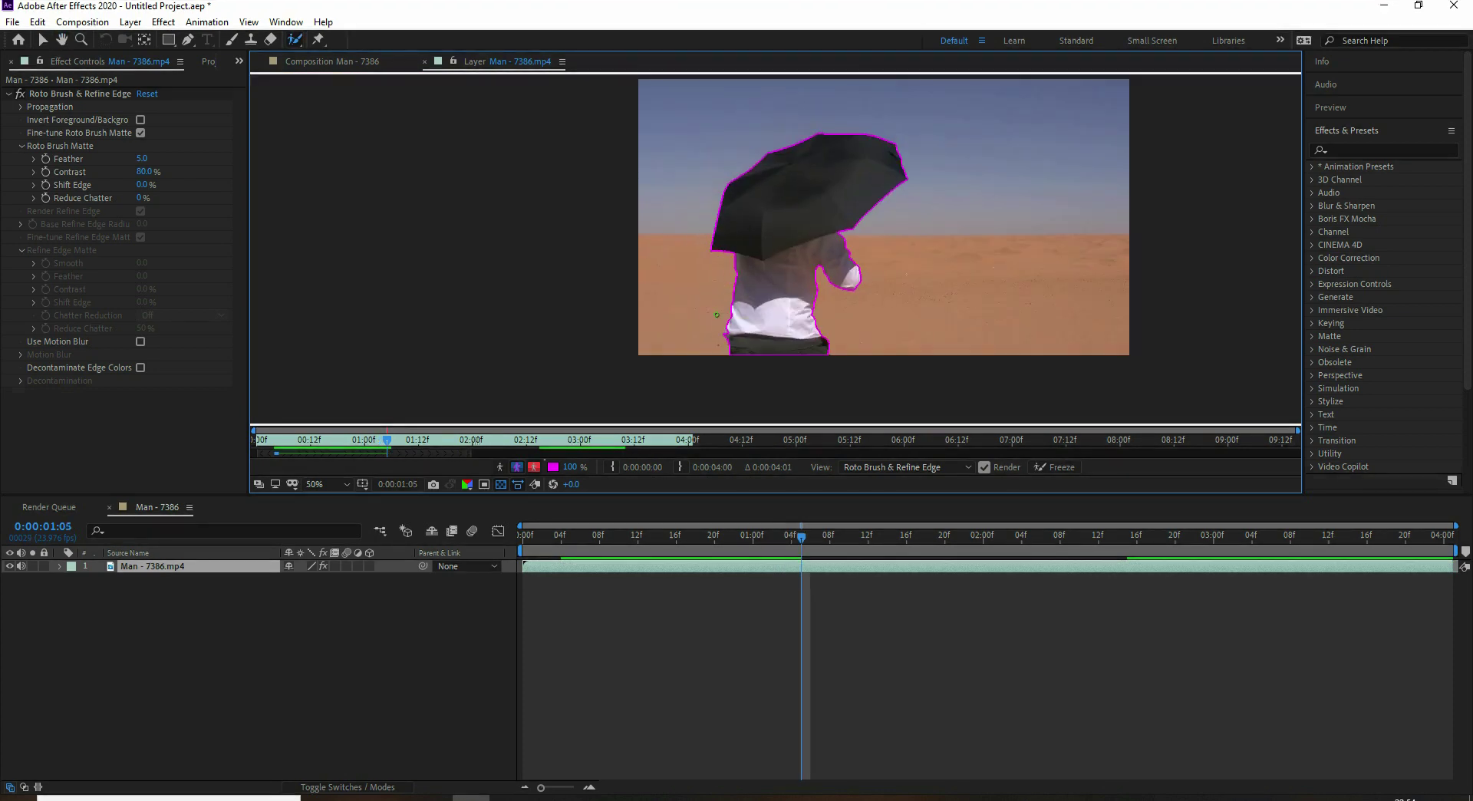
Fit the whole frame in the viewer and touch up the left corner of the shirt hem at 0:00:01:05
{"action": "scroll", "coordinate": [688, 321], "scroll_direction": "up", "scroll_amount": 1}
{"action": "left_click", "coordinate": [347, 484]}
{"action": "left_click", "coordinate": [356, 507]}
{"action": "left_click_drag", "start_coordinate": [577, 396], "coordinate": [606, 387]}
{"action": "key", "text": "Page_Down"}
{"action": "key", "text": "Page_Down"}
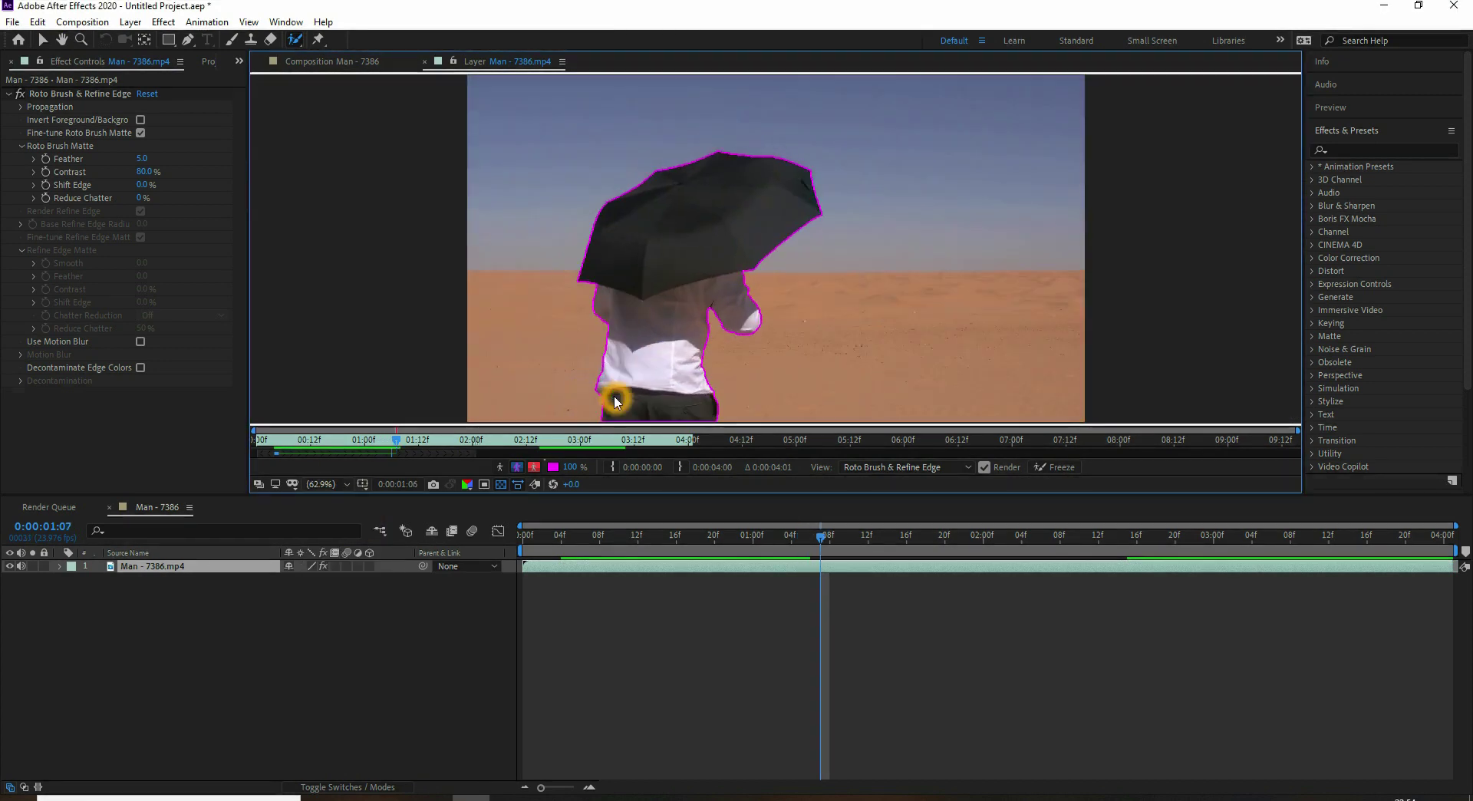
At 0:00:01:06, brush the left side of the shirt into the selection and enlarge the layer viewer
{"action": "key", "text": "Page_Up"}
{"action": "scroll", "coordinate": [572, 374], "scroll_direction": "up", "scroll_amount": 2}
{"action": "mouse_move", "coordinate": [516, 375]}
{"action": "left_mouse_down"}
{"action": "mouse_move", "coordinate": [743, 220]}
{"action": "mouse_move", "coordinate": [872, 44]}
{"action": "left_mouse_up"}
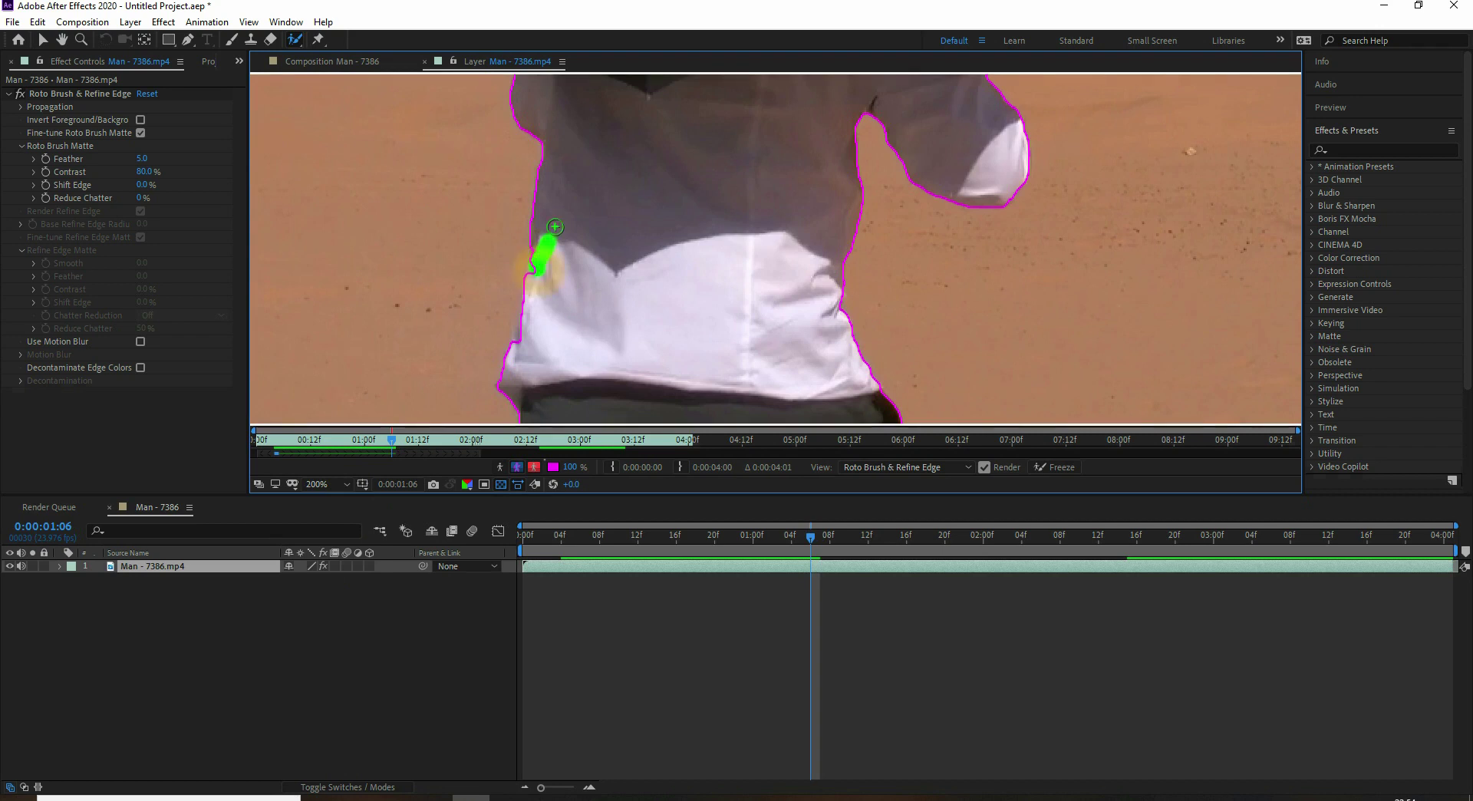
{"action": "left_click_drag", "start_coordinate": [721, 496], "coordinate": [717, 686]}
{"action": "left_click_drag", "start_coordinate": [772, 174], "coordinate": [660, 513]}
Refine the roto outline along the shirt's left side and the waist from 0:00:01:07 to 0:00:01:09
{"action": "key", "text": "Page_Down"}
{"action": "left_click_drag", "start_coordinate": [770, 323], "coordinate": [734, 221]}
{"action": "key", "text": "Page_Down"}
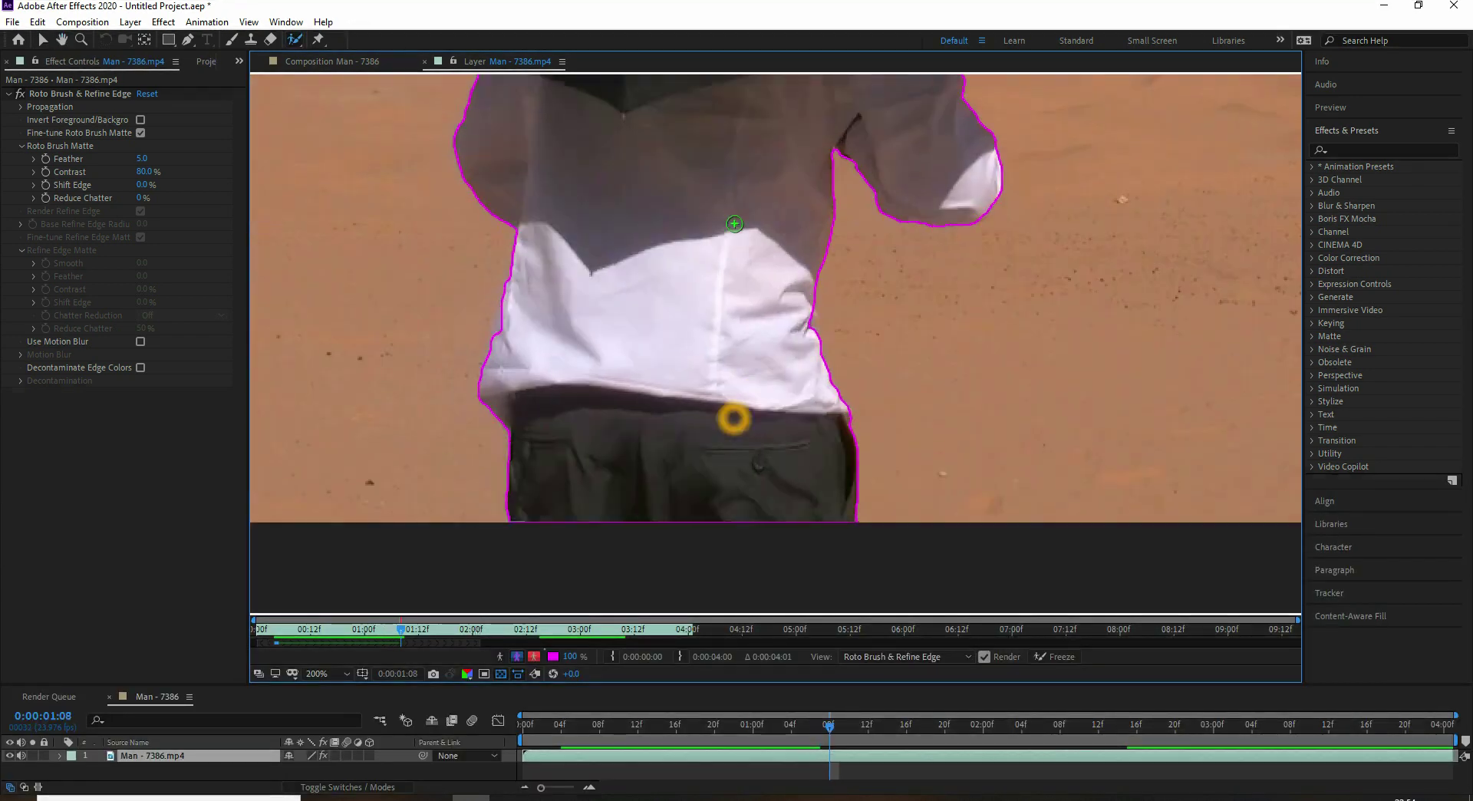
{"action": "left_click_drag", "start_coordinate": [503, 306], "coordinate": [503, 334]}
{"action": "mouse_move", "coordinate": [659, 204]}
{"action": "left_mouse_down"}
{"action": "mouse_move", "coordinate": [641, 417]}
{"action": "mouse_move", "coordinate": [622, 405]}
{"action": "mouse_move", "coordinate": [643, 229]}
{"action": "left_mouse_up"}
{"action": "key", "text": "Page_Down"}
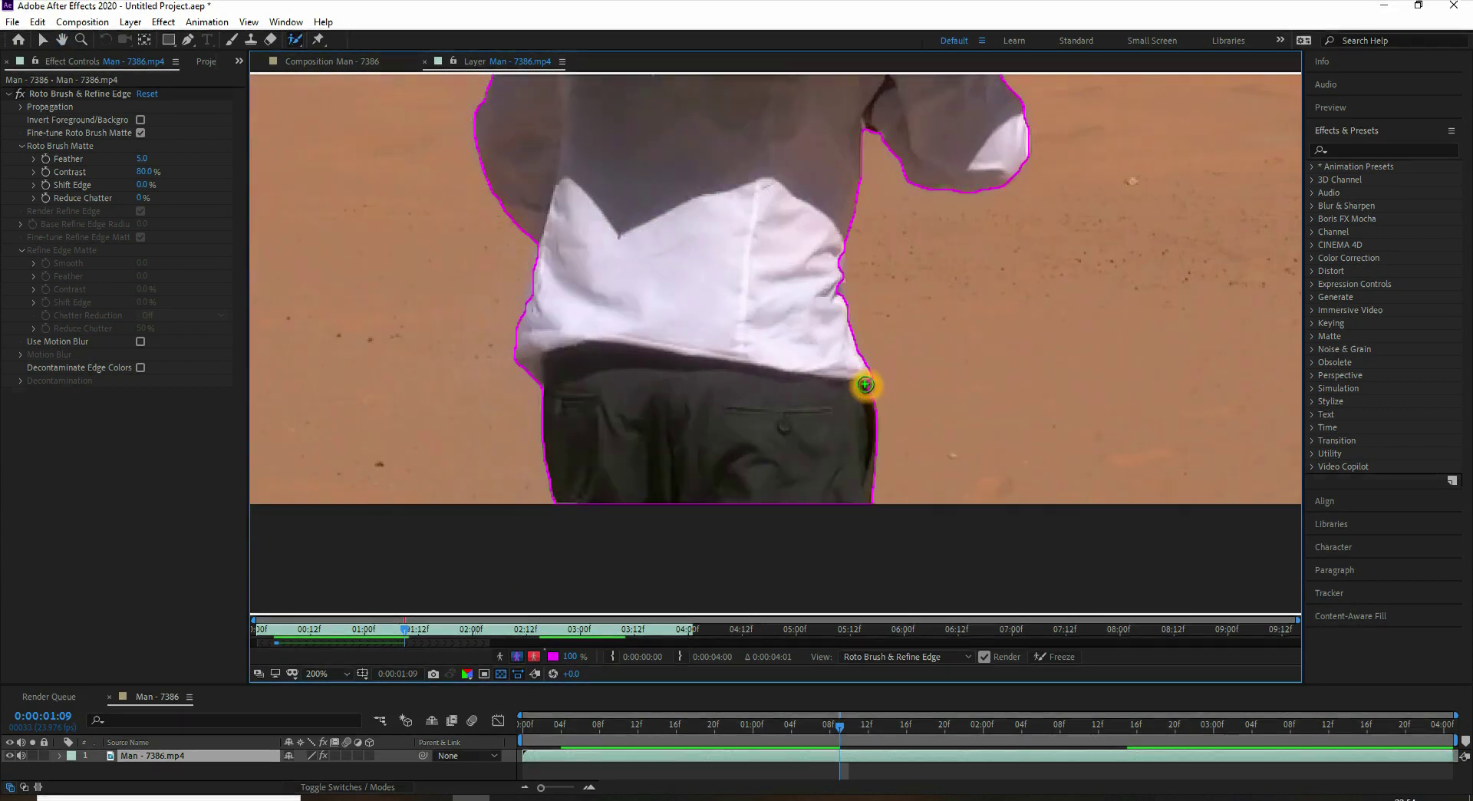
{"action": "mouse_move", "coordinate": [775, 250]}
{"action": "left_mouse_down"}
{"action": "mouse_move", "coordinate": [743, 368]}
{"action": "mouse_move", "coordinate": [763, 263]}
{"action": "left_mouse_up"}
Save the project as ROTO
{"action": "key", "text": "ctrl+s"}
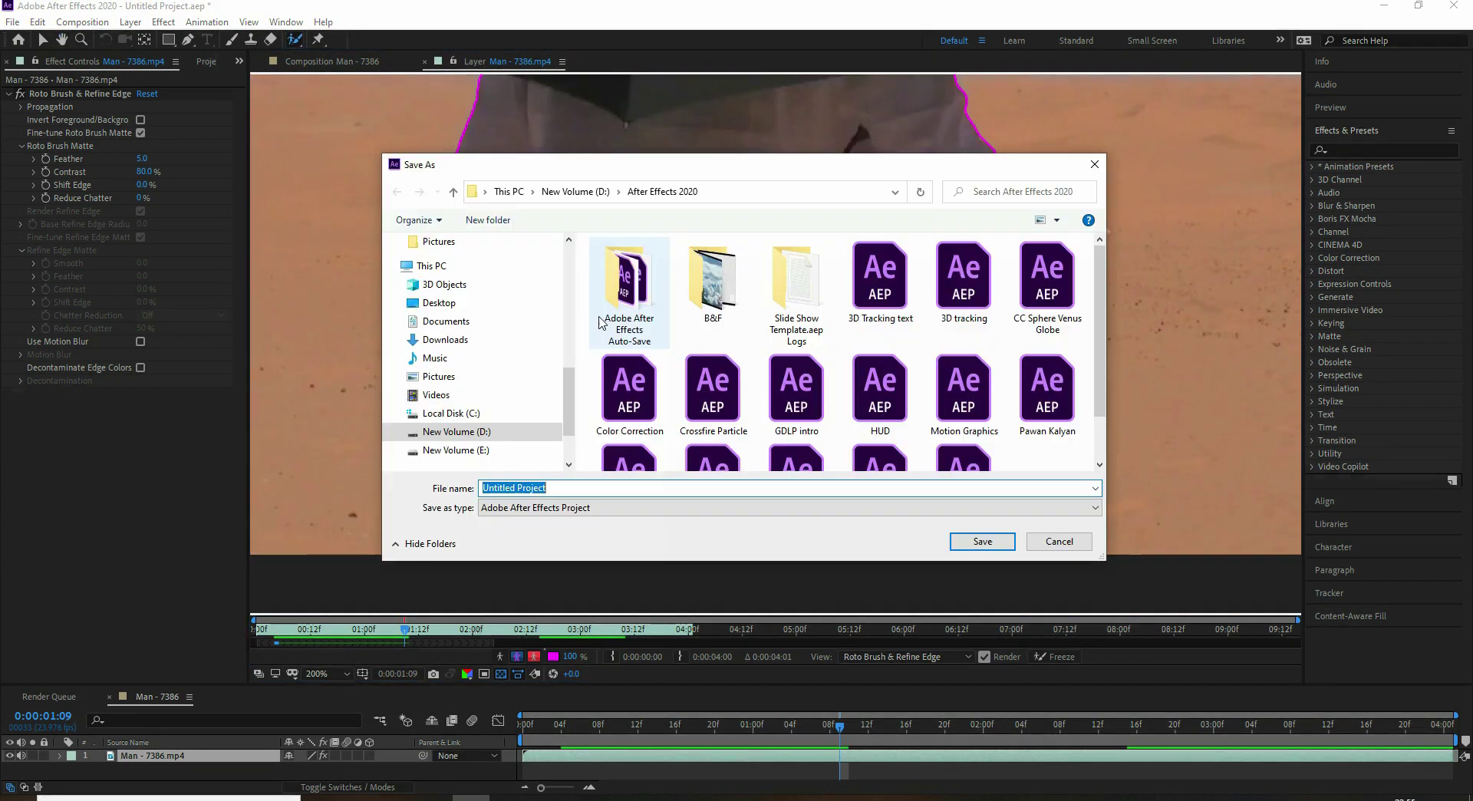
{"action": "type", "text": "ROTO"}
{"action": "key", "text": "Return"}
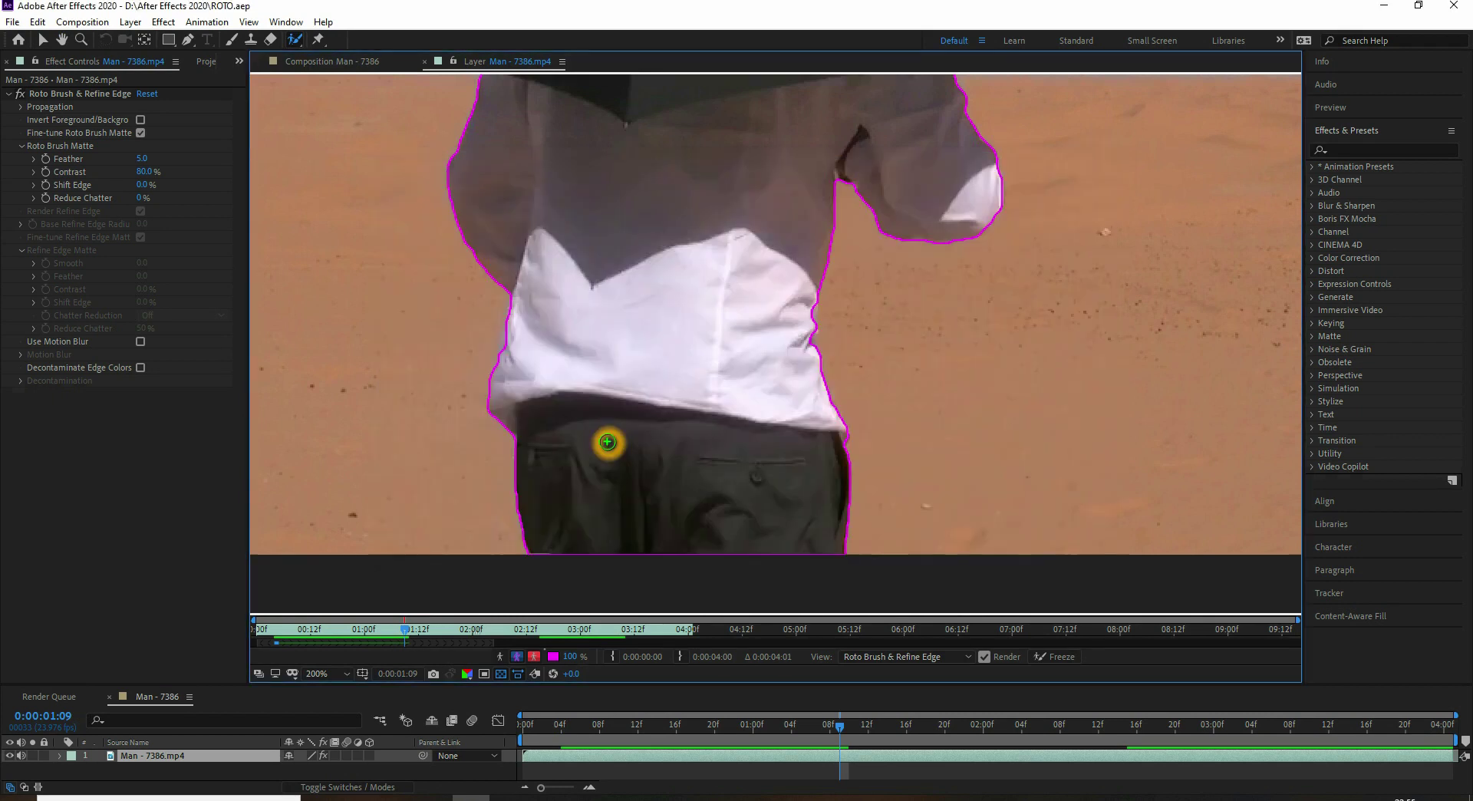
At 0:00:01:11, add the lowered left sleeve, cuff and hand to the selection and subtract the sand between arm and torso
{"action": "key", "text": "Page_Down"}
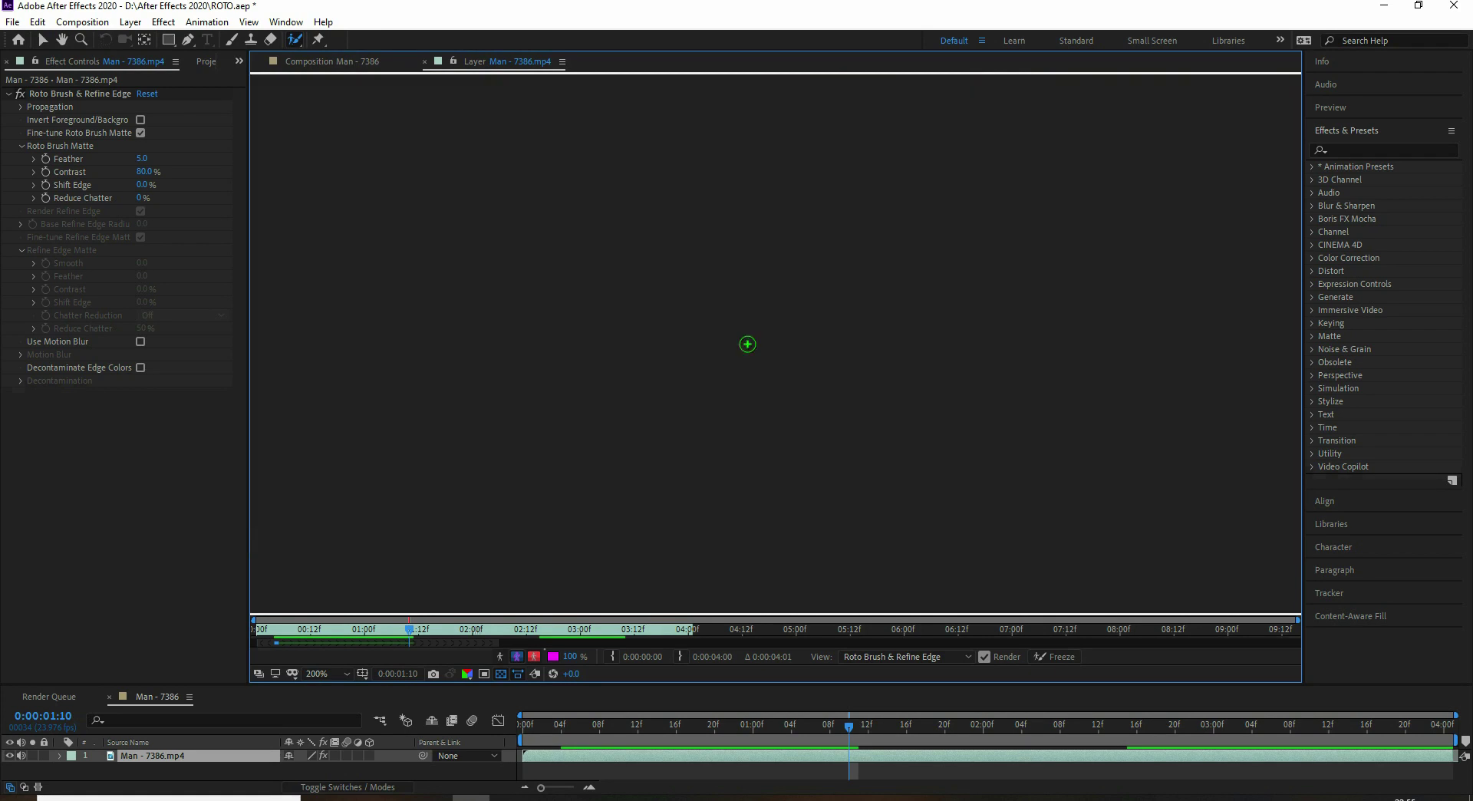
{"action": "left_click_drag", "start_coordinate": [750, 343], "coordinate": [766, 166]}
{"action": "key", "text": "Page_Down"}
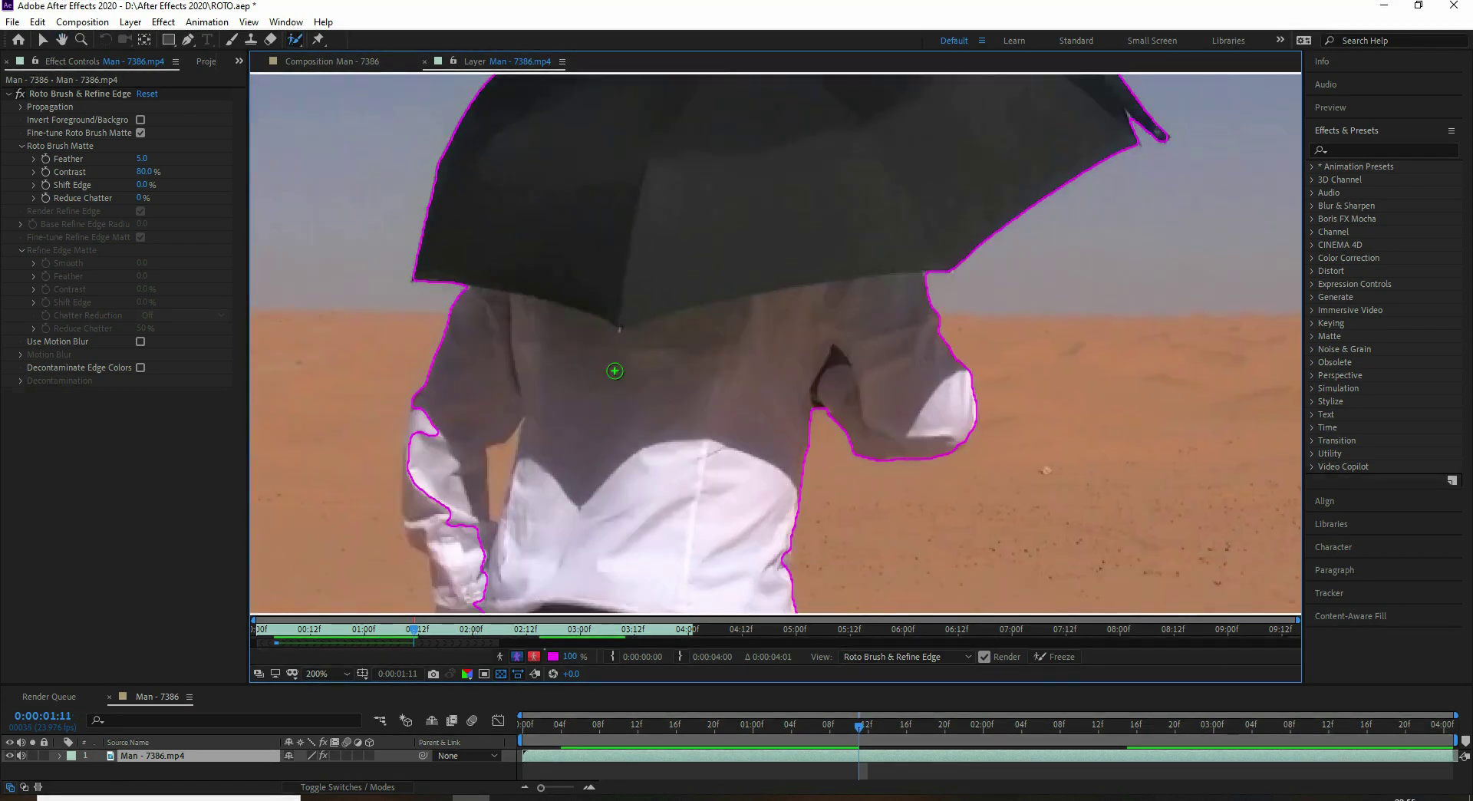
{"action": "left_click_drag", "start_coordinate": [423, 500], "coordinate": [465, 596]}
{"action": "left_click_drag", "start_coordinate": [509, 549], "coordinate": [603, 275]}
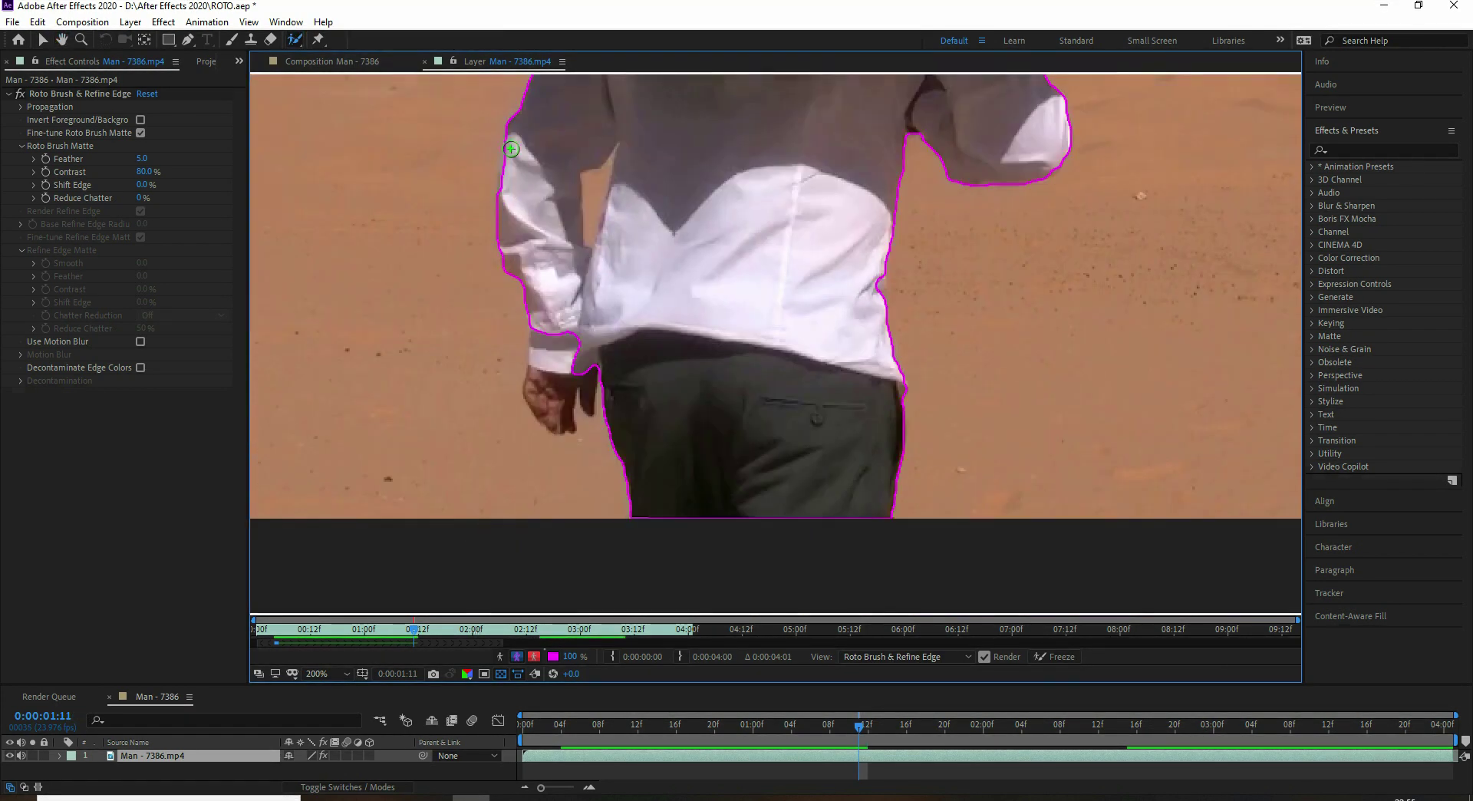
{"action": "left_click_drag", "start_coordinate": [547, 316], "coordinate": [580, 348]}
{"action": "left_click_drag", "start_coordinate": [595, 194], "coordinate": [605, 187]}
{"action": "scroll", "coordinate": [641, 388], "scroll_direction": "up", "scroll_amount": 3}
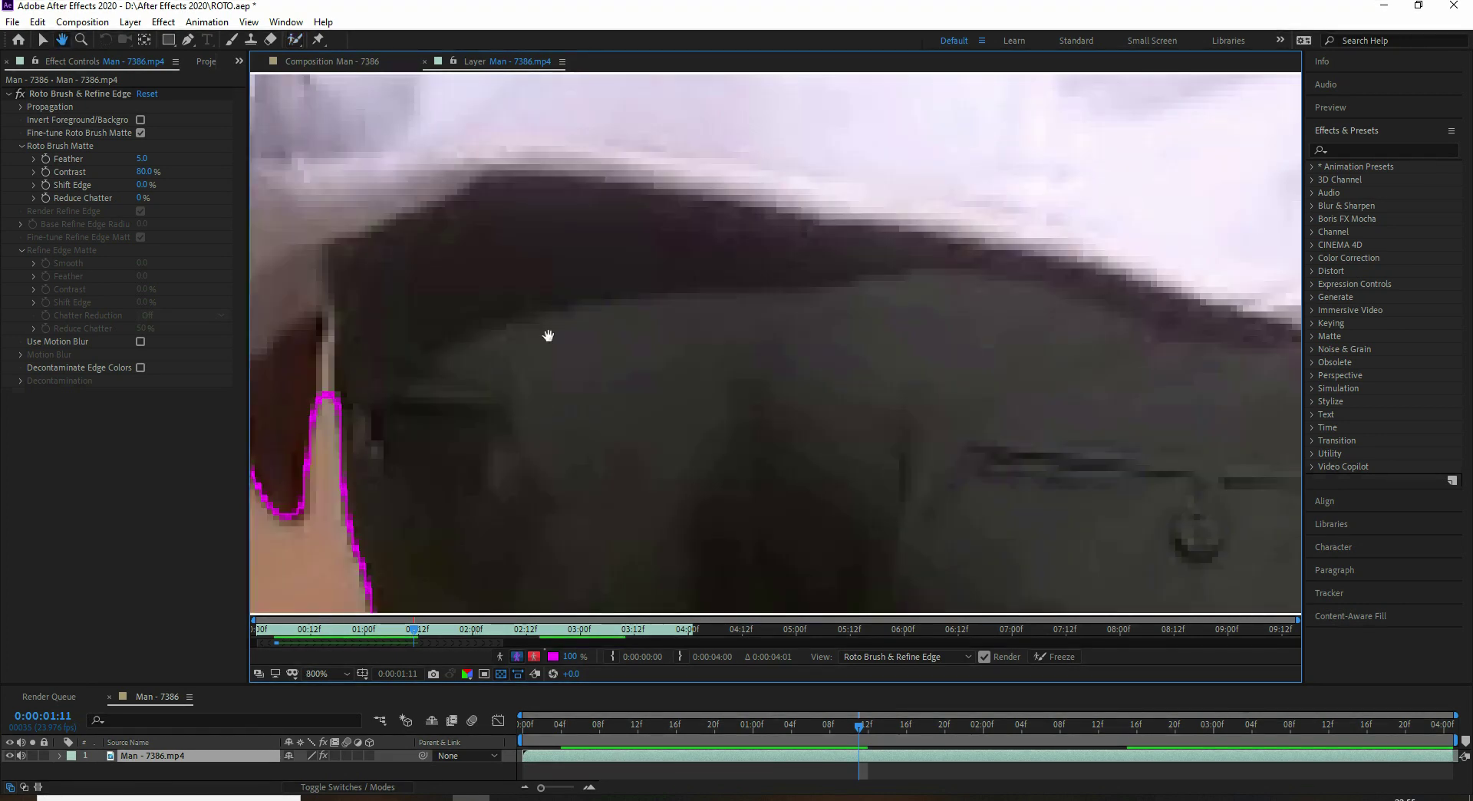
{"action": "left_click", "coordinate": [441, 264]}
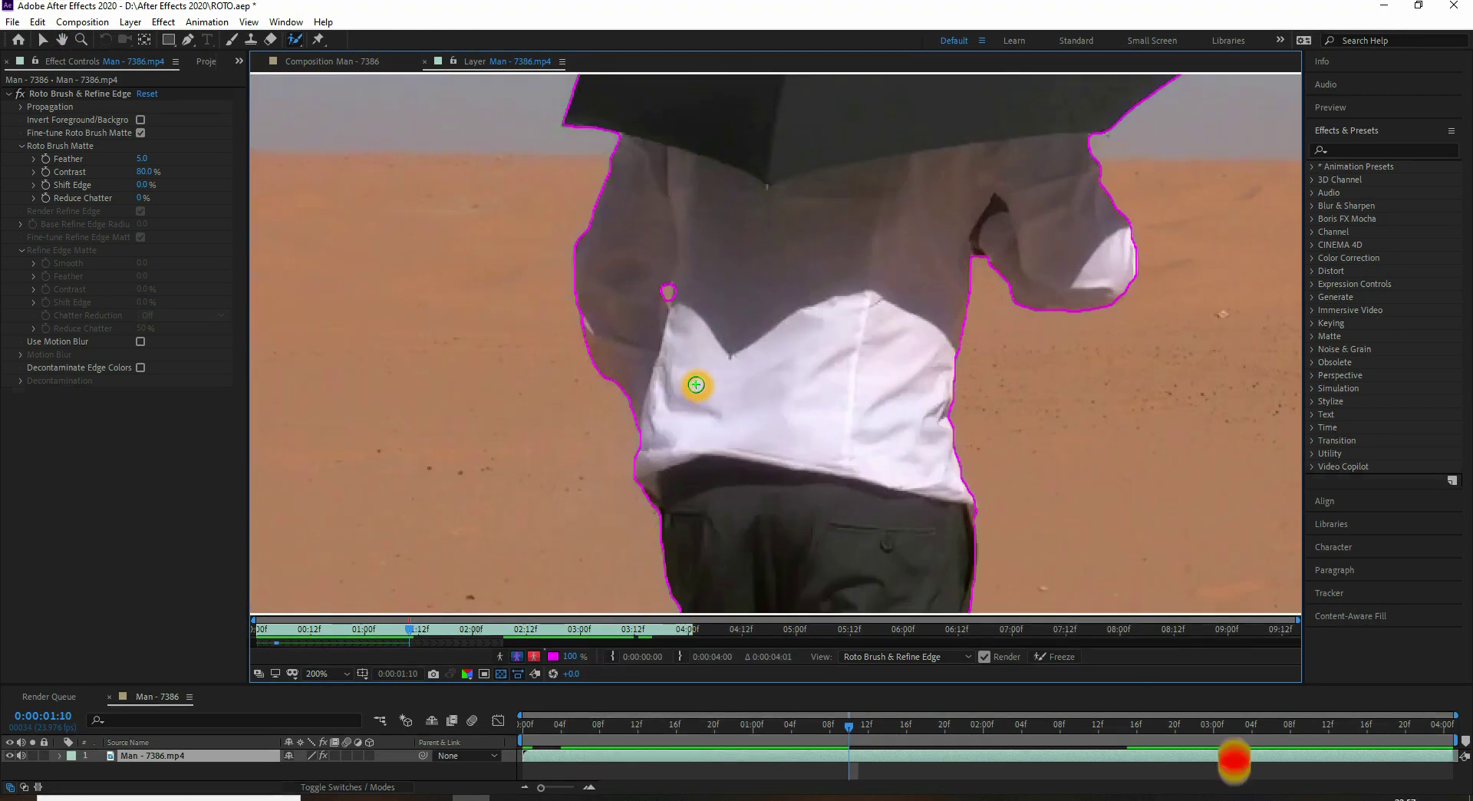
At 0:00:01:12, complete the left arm and hand selection and separate the arm from the torso by subtracting the sand gap
{"action": "key", "text": "Page_Down"}
{"action": "mouse_move", "coordinate": [895, 100]}
{"action": "left_mouse_down"}
{"action": "mouse_move", "coordinate": [844, 342]}
{"action": "mouse_move", "coordinate": [732, 347]}
{"action": "left_mouse_up"}
{"action": "key", "text": "Page_Down"}
{"action": "left_click_drag", "start_coordinate": [672, 579], "coordinate": [773, 292]}
{"action": "left_click_drag", "start_coordinate": [607, 341], "coordinate": [580, 513]}
{"action": "left_click_drag", "start_coordinate": [632, 429], "coordinate": [633, 433]}
{"action": "mouse_move", "coordinate": [639, 312]}
{"action": "left_mouse_down"}
{"action": "mouse_move", "coordinate": [629, 350]}
{"action": "mouse_move", "coordinate": [542, 444]}
{"action": "left_mouse_up"}
{"action": "mouse_move", "coordinate": [509, 335]}
{"action": "left_mouse_down"}
{"action": "mouse_move", "coordinate": [526, 509]}
{"action": "mouse_move", "coordinate": [553, 527]}
{"action": "left_mouse_up"}
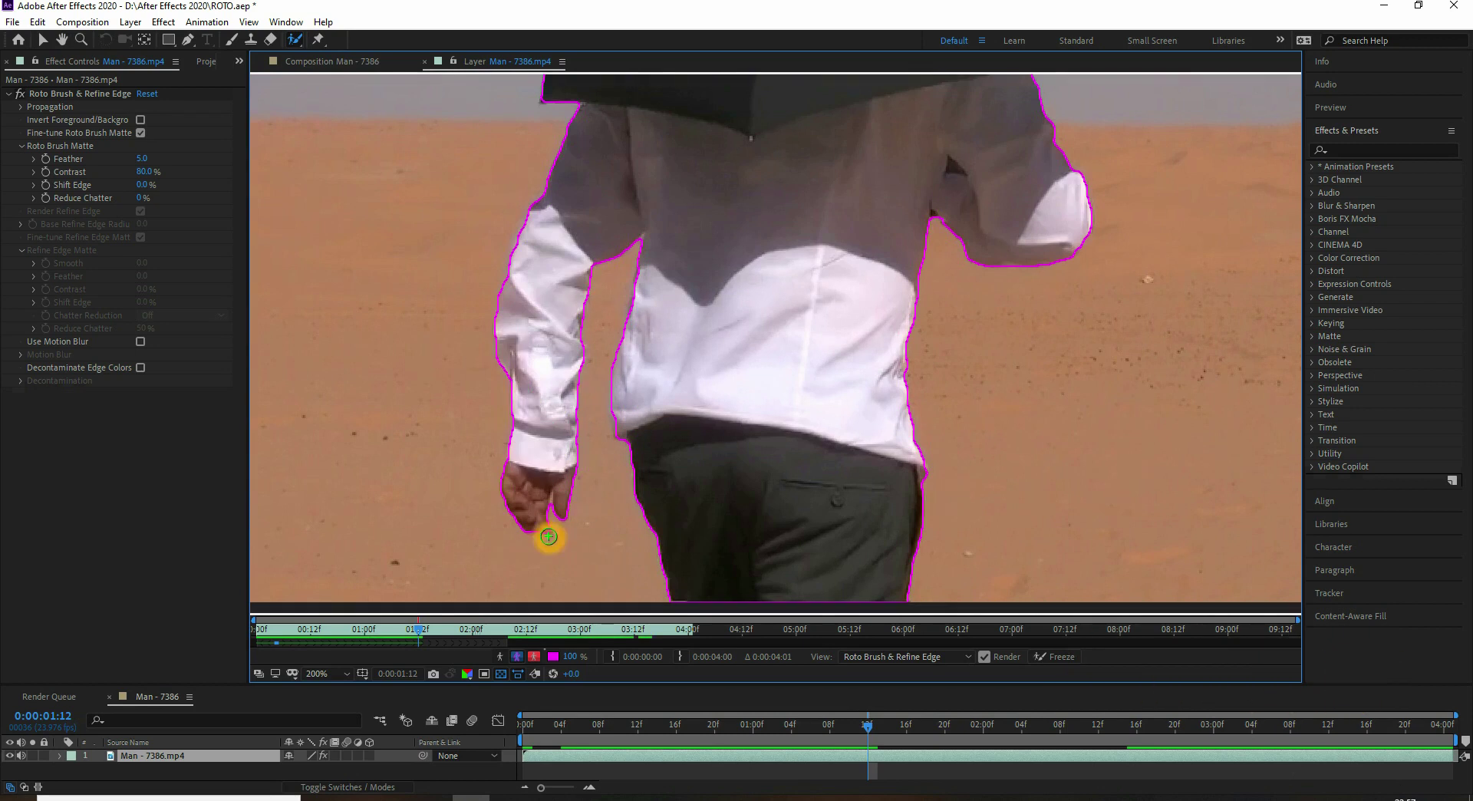
{"action": "left_click_drag", "start_coordinate": [646, 298], "coordinate": [632, 355]}
{"action": "mouse_move", "coordinate": [764, 203]}
{"action": "left_mouse_down"}
{"action": "mouse_move", "coordinate": [693, 558]}
{"action": "mouse_move", "coordinate": [683, 381]}
{"action": "left_mouse_up"}
Correct the roto outline around the swinging left sleeve and hand at 0:00:01:13 and 0:00:01:14
{"action": "key", "text": "Page_Down"}
{"action": "left_click_drag", "start_coordinate": [503, 377], "coordinate": [517, 454]}
{"action": "left_click_drag", "start_coordinate": [690, 527], "coordinate": [705, 332]}
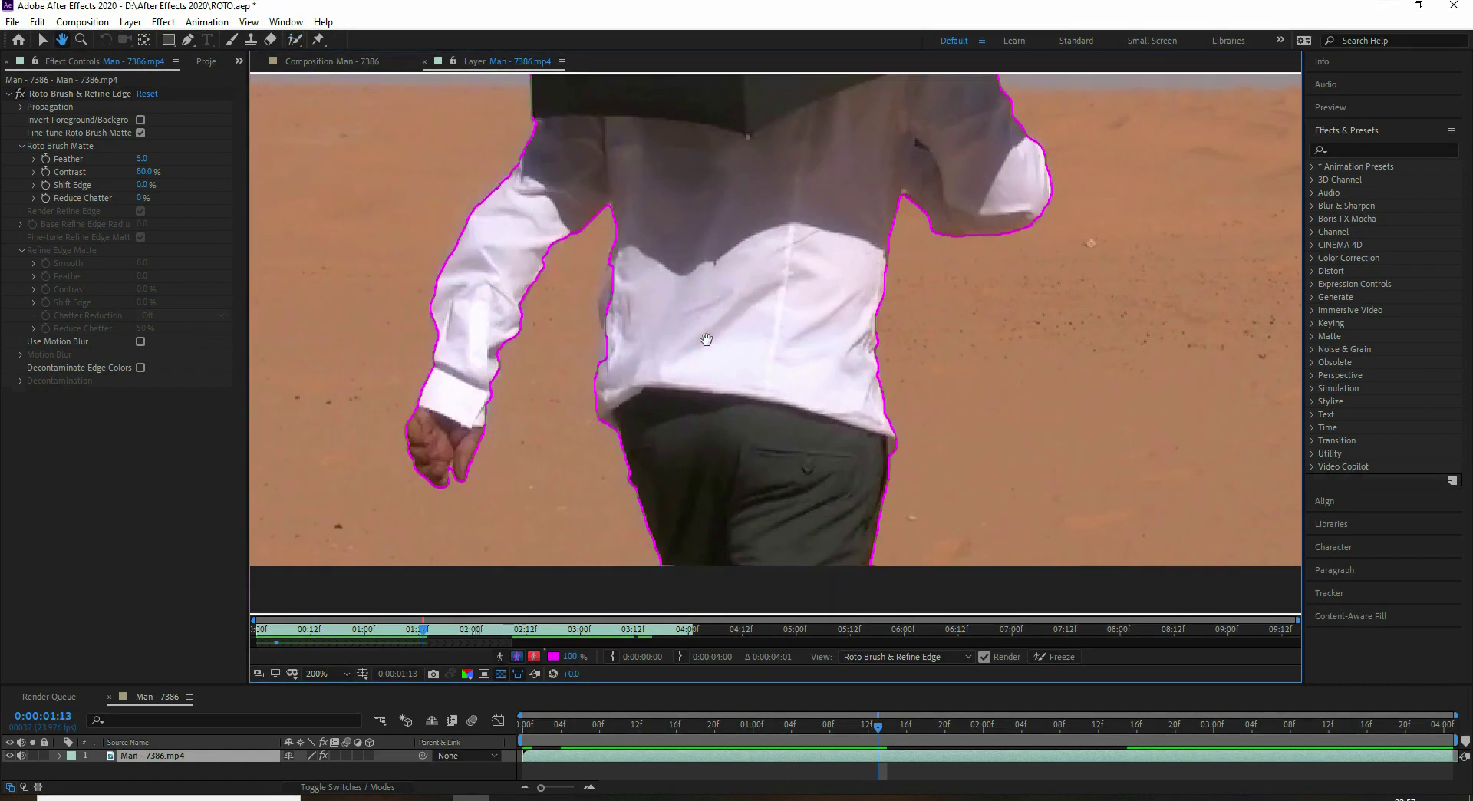
{"action": "key", "text": "Page_Down"}
{"action": "left_click_drag", "start_coordinate": [630, 392], "coordinate": [630, 393]}
{"action": "left_click_drag", "start_coordinate": [571, 249], "coordinate": [506, 363]}
{"action": "mouse_move", "coordinate": [795, 253]}
{"action": "left_mouse_down"}
{"action": "mouse_move", "coordinate": [688, 348]}
{"action": "mouse_move", "coordinate": [723, 250]}
{"action": "left_mouse_up"}
Refine the left arm's roto outline frame by frame from 0:00:01:15 to 0:00:01:18
{"action": "key", "text": "Page_Down"}
{"action": "mouse_move", "coordinate": [542, 298]}
{"action": "left_mouse_down"}
{"action": "mouse_move", "coordinate": [464, 387]}
{"action": "mouse_move", "coordinate": [478, 426]}
{"action": "left_mouse_up"}
{"action": "key", "text": "Page_Down"}
{"action": "left_click_drag", "start_coordinate": [688, 308], "coordinate": [693, 558]}
{"action": "mouse_move", "coordinate": [747, 370]}
{"action": "left_mouse_down"}
{"action": "mouse_move", "coordinate": [747, 267]}
{"action": "mouse_move", "coordinate": [696, 506]}
{"action": "mouse_move", "coordinate": [772, 185]}
{"action": "left_mouse_up"}
{"action": "key", "text": "Page_Down"}
{"action": "left_click_drag", "start_coordinate": [559, 402], "coordinate": [533, 456]}
{"action": "key", "text": "Page_Down"}
{"action": "left_click_drag", "start_coordinate": [603, 363], "coordinate": [545, 478]}
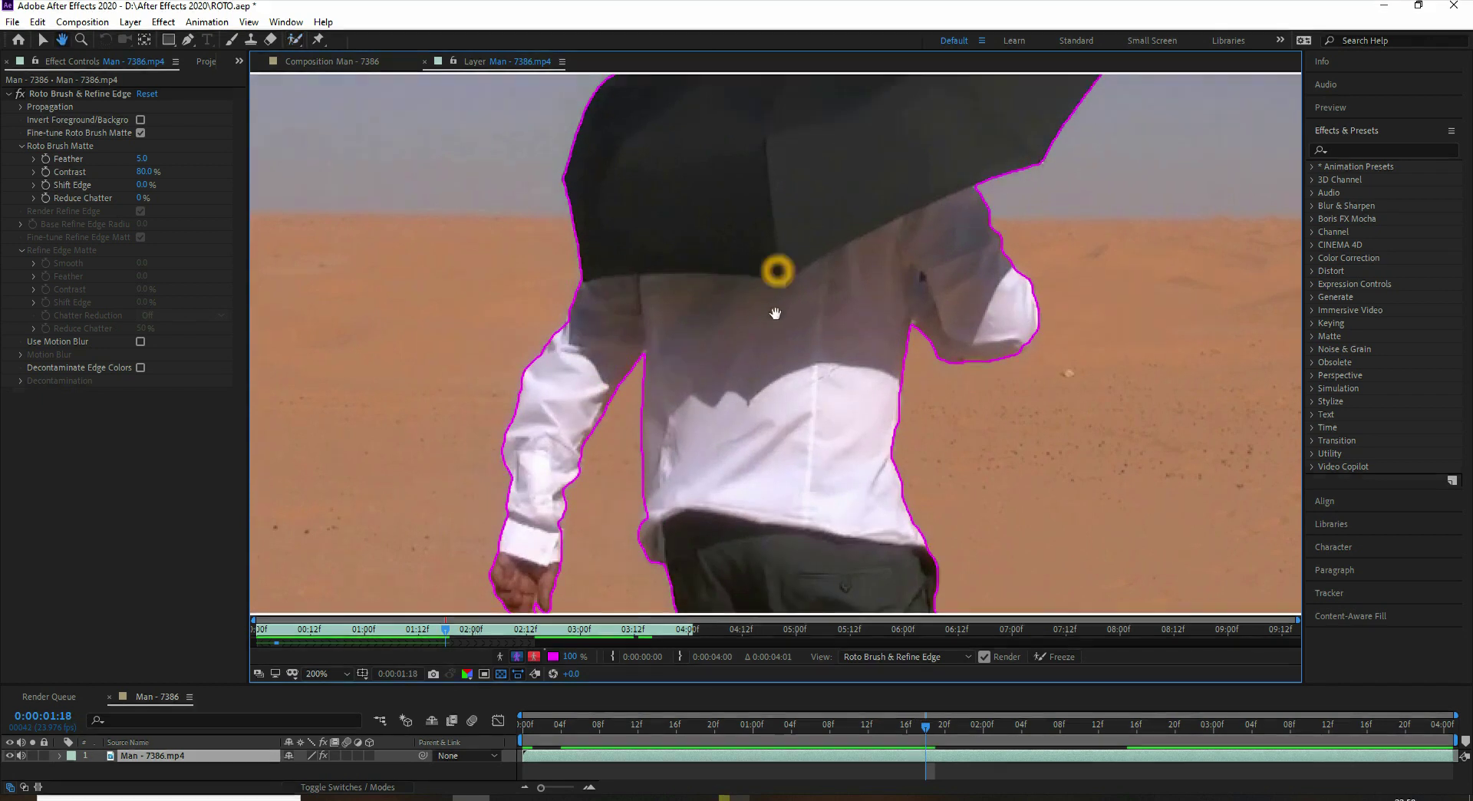
At 0:00:01:18, clean up the small sand gap between the trouser legs at the frame's lower edge
{"action": "scroll", "coordinate": [780, 273], "scroll_direction": "down", "scroll_amount": 5}
{"action": "scroll", "coordinate": [785, 411], "scroll_direction": "up", "scroll_amount": 3}
{"action": "left_click", "coordinate": [895, 472]}
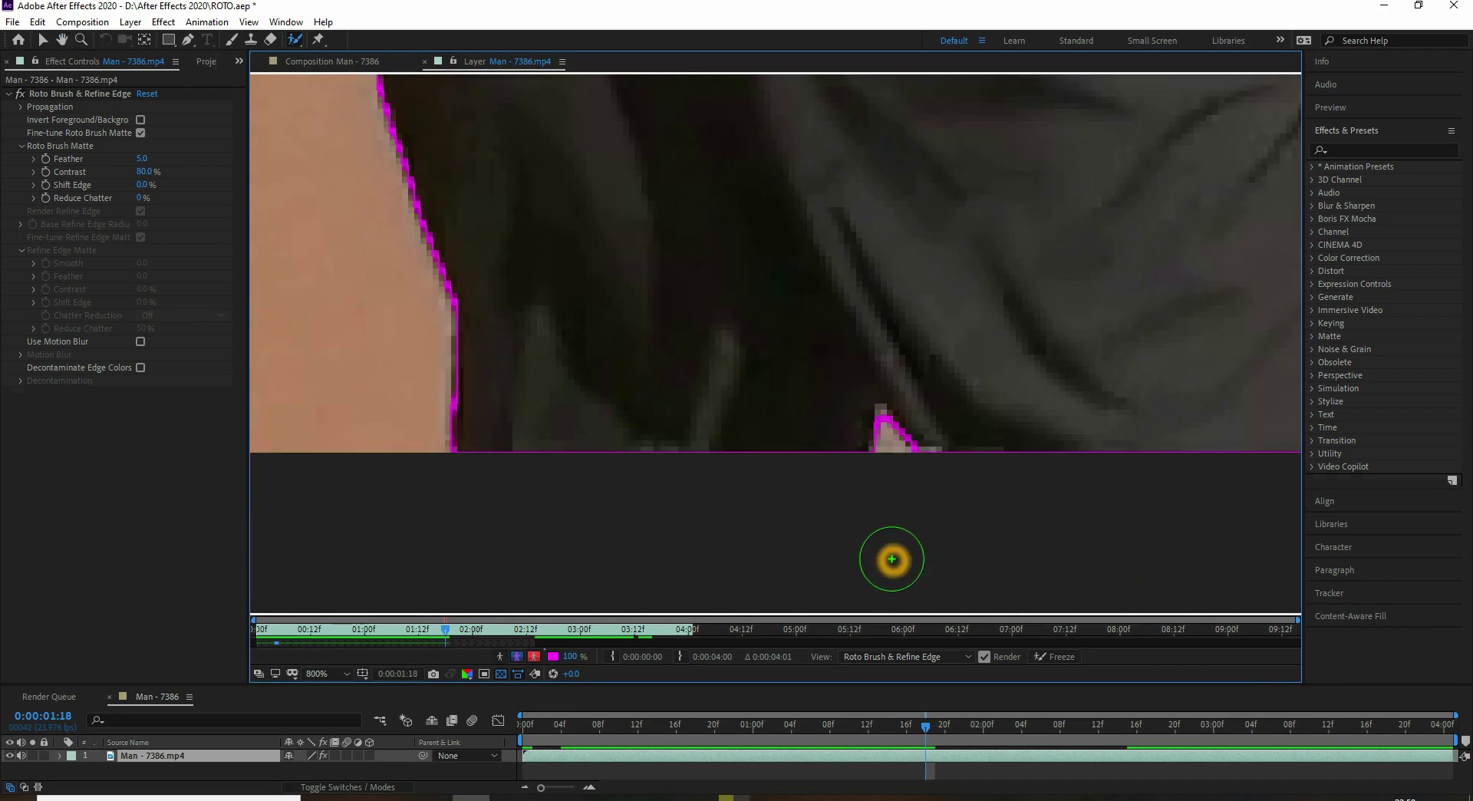
{"action": "scroll", "coordinate": [891, 558], "scroll_direction": "down", "scroll_amount": 3}
{"action": "left_click_drag", "start_coordinate": [816, 356], "coordinate": [780, 539]}
At 0:00:01:19, refine the roto selection along the lowered left sleeve and forearm
{"action": "key", "text": "Page_Down"}
{"action": "scroll", "coordinate": [620, 445], "scroll_direction": "up", "scroll_amount": 2}
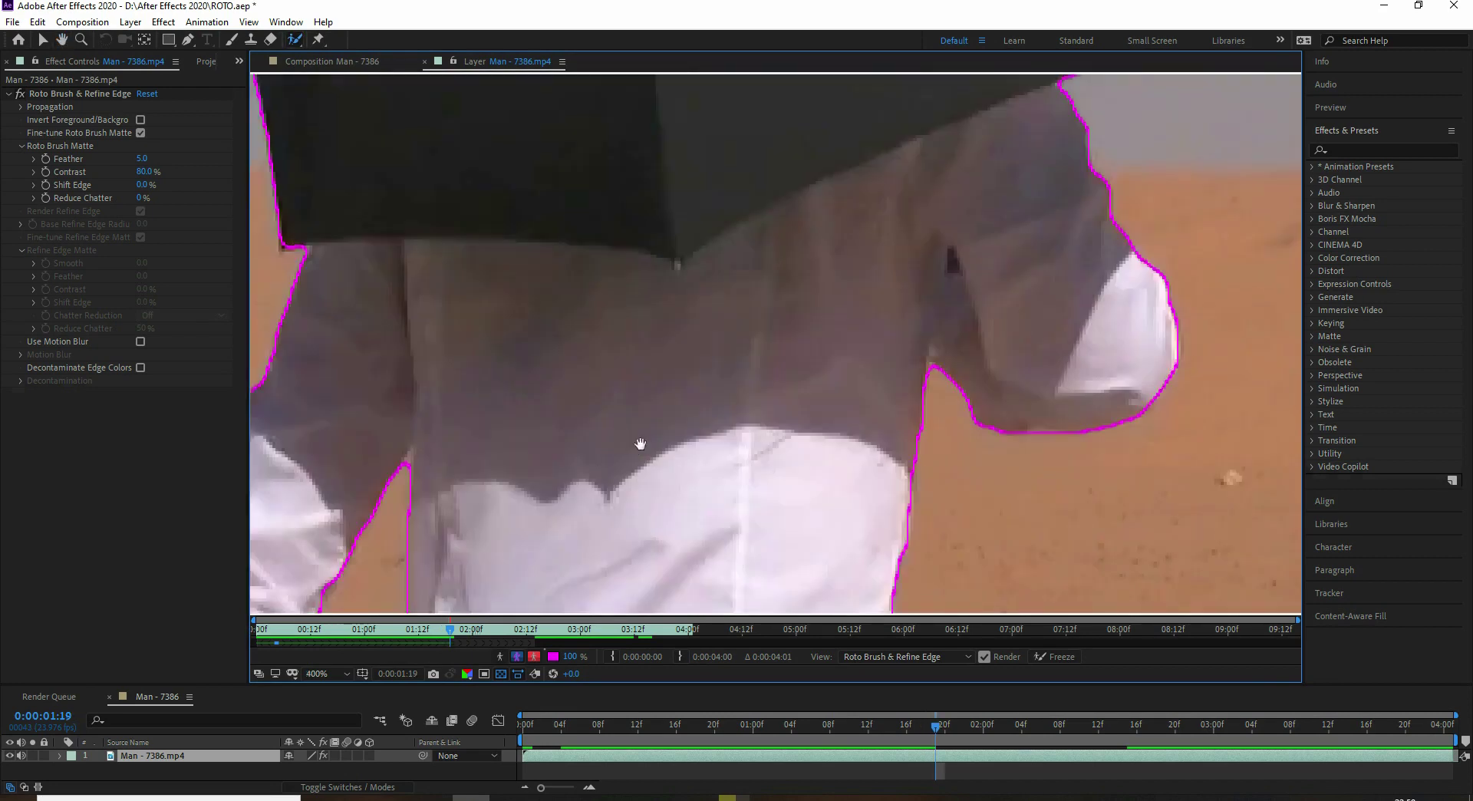
{"action": "left_click_drag", "start_coordinate": [620, 445], "coordinate": [815, 243]}
{"action": "left_click_drag", "start_coordinate": [395, 403], "coordinate": [418, 466]}
{"action": "mouse_move", "coordinate": [753, 504]}
{"action": "left_mouse_down"}
{"action": "mouse_move", "coordinate": [835, 198]}
{"action": "mouse_move", "coordinate": [697, 497]}
{"action": "mouse_move", "coordinate": [663, 220]}
{"action": "left_mouse_up"}
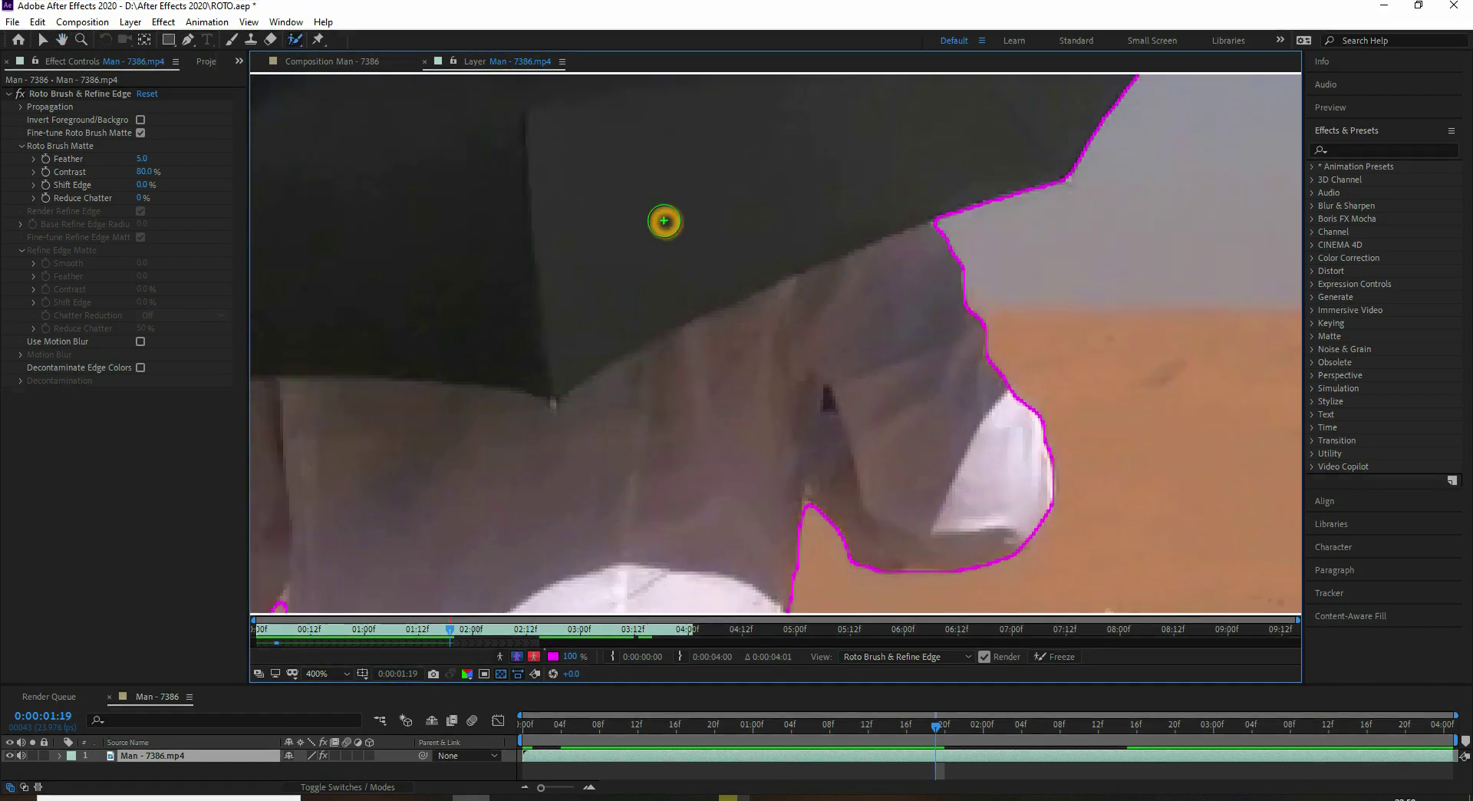
{"action": "scroll", "coordinate": [663, 220], "scroll_direction": "down", "scroll_amount": 2}
{"action": "left_click_drag", "start_coordinate": [723, 509], "coordinate": [542, 246]}
{"action": "left_click_drag", "start_coordinate": [531, 325], "coordinate": [558, 379]}
{"action": "key", "text": "Page_Down"}
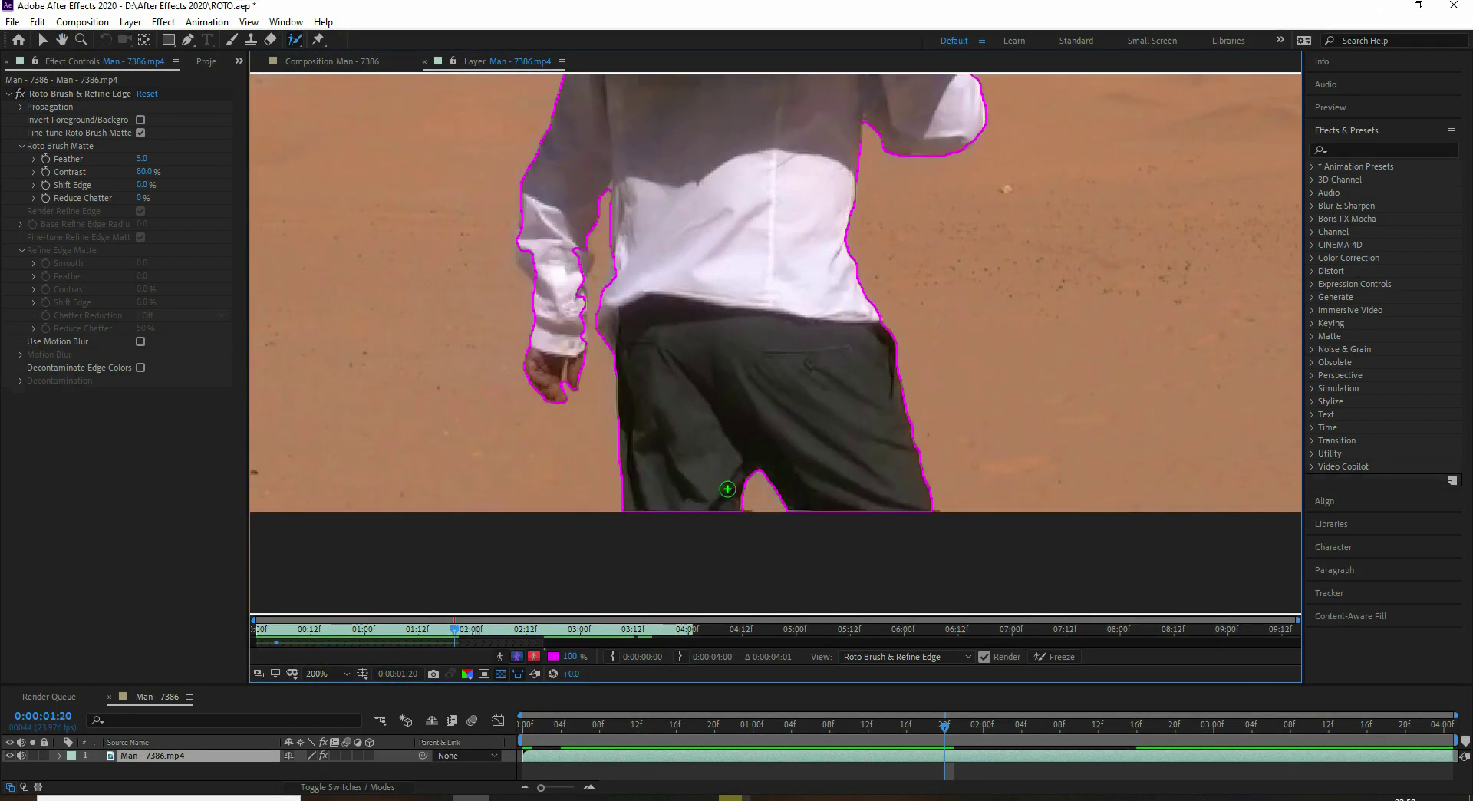
Examine the roto outline around the left arm, shirt and trousers from 0:00:01:20 to 0:00:01:23
{"action": "left_click_drag", "start_coordinate": [698, 199], "coordinate": [734, 326]}
{"action": "key", "text": "Page_Down"}
{"action": "left_click_drag", "start_coordinate": [750, 503], "coordinate": [740, 375]}
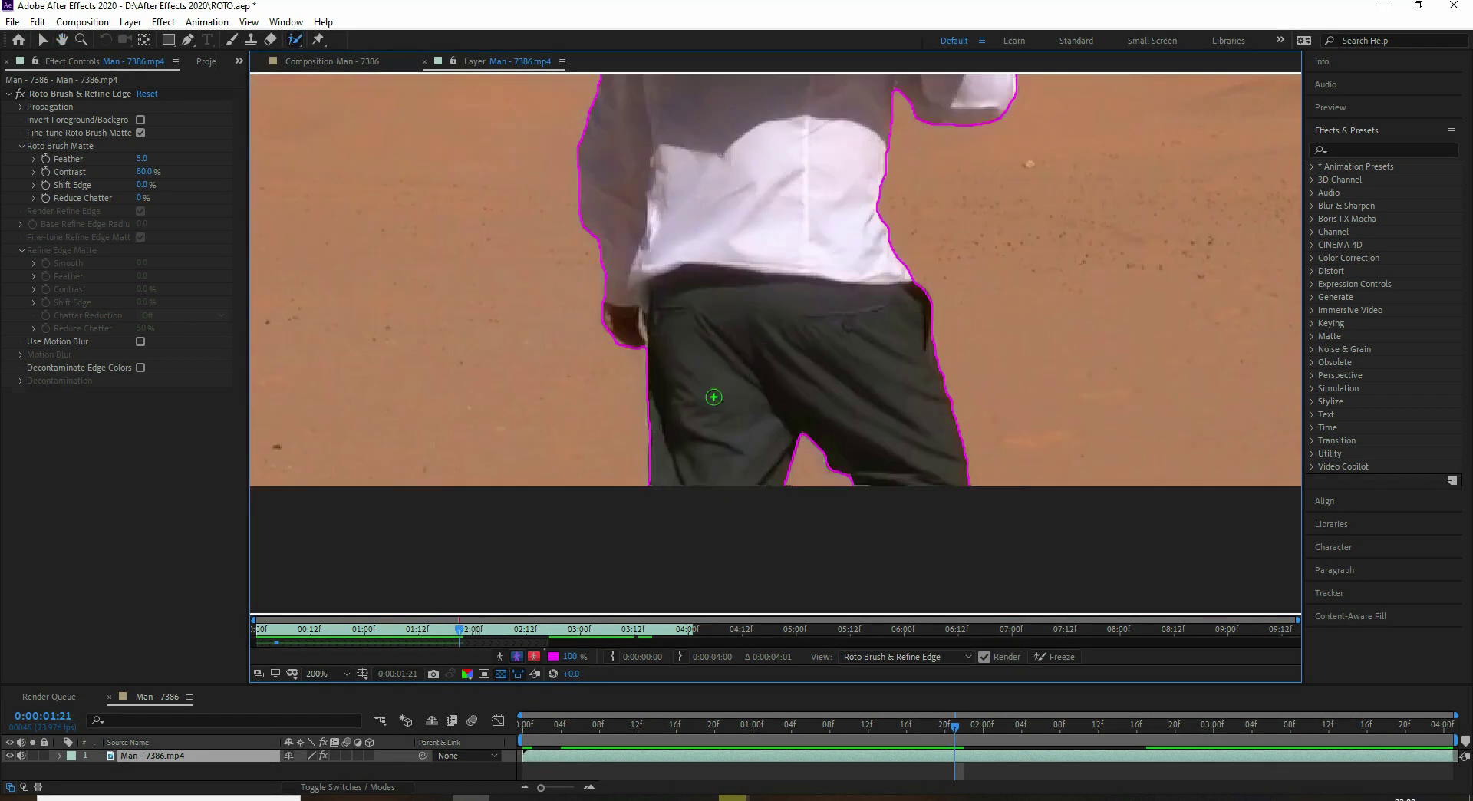
{"action": "key", "text": "Page_Down"}
{"action": "left_click_drag", "start_coordinate": [755, 226], "coordinate": [659, 611]}
{"action": "key", "text": "Page_Down"}
{"action": "left_click_drag", "start_coordinate": [677, 547], "coordinate": [691, 247]}
Fit the whole frame in the viewer and examine the propagated outline frame by frame up to 0:00:02:08
{"action": "left_click", "coordinate": [341, 674]}
{"action": "left_click", "coordinate": [337, 403]}
{"action": "key", "text": "Page_Down"}
{"action": "key", "text": "Page_Down"}
{"action": "key", "text": "Page_Down"}
{"action": "key", "text": "Page_Down"}
{"action": "key", "text": "Page_Down"}
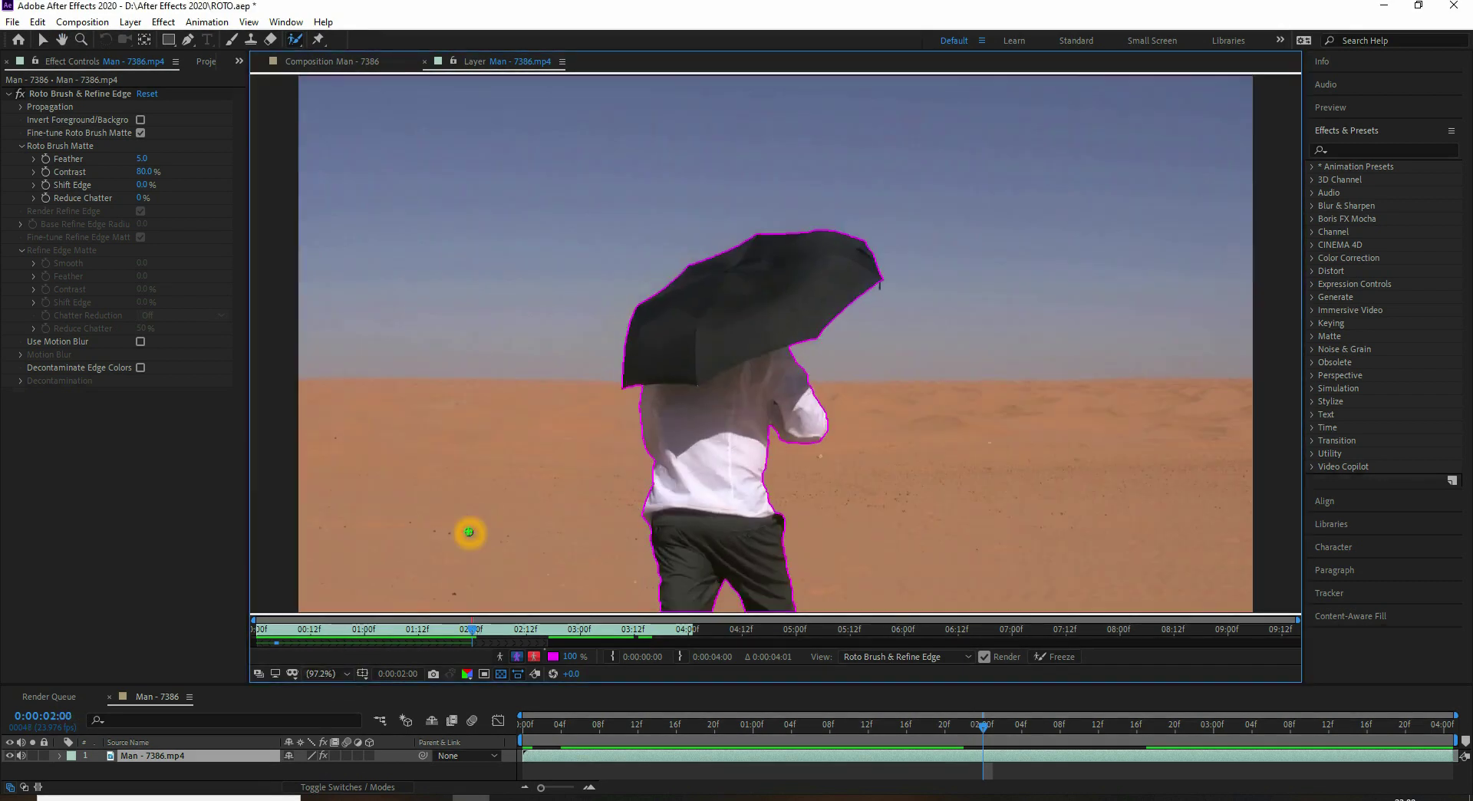
{"action": "key", "text": "Page_Down"}
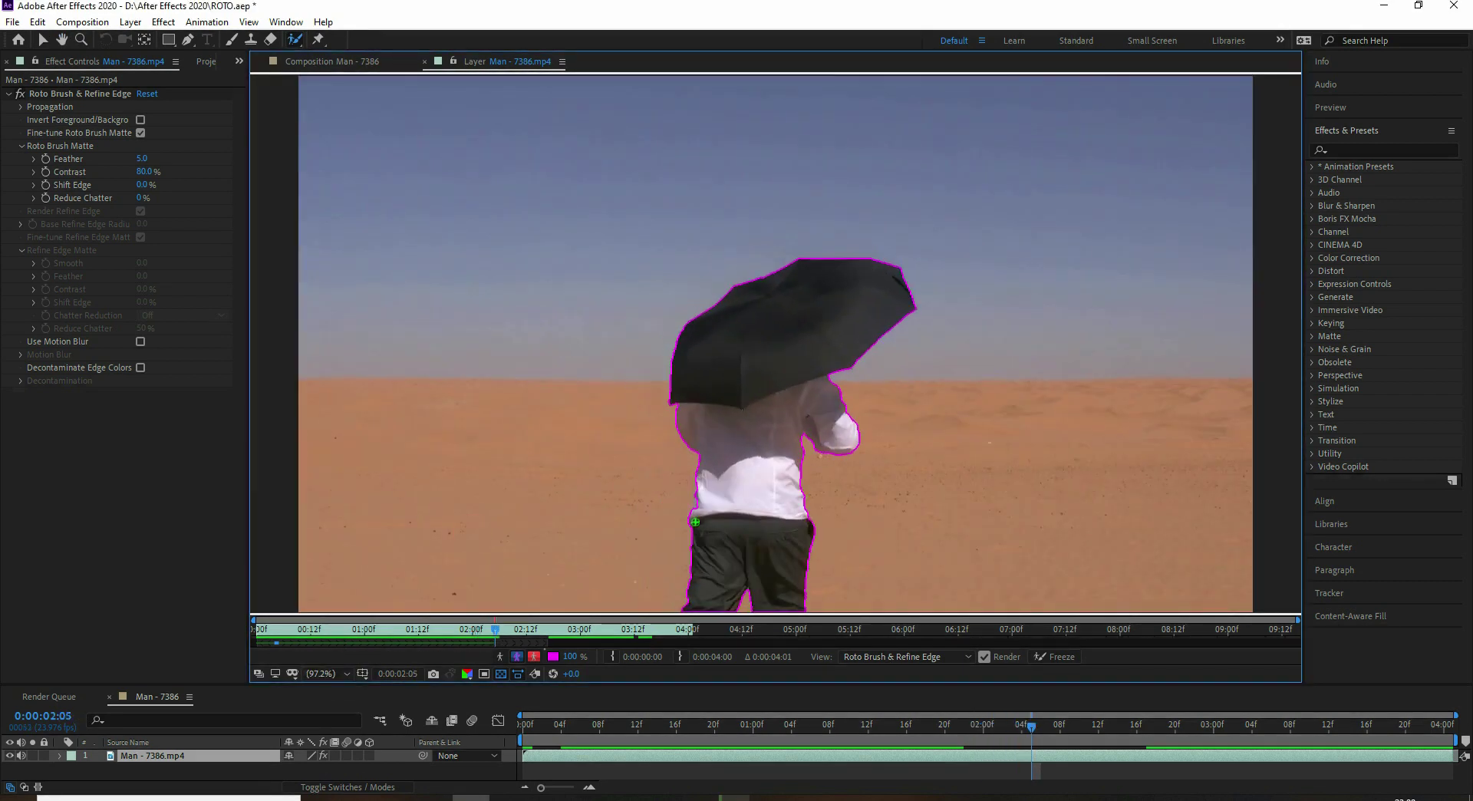
{"action": "key", "text": "Page_Down"}
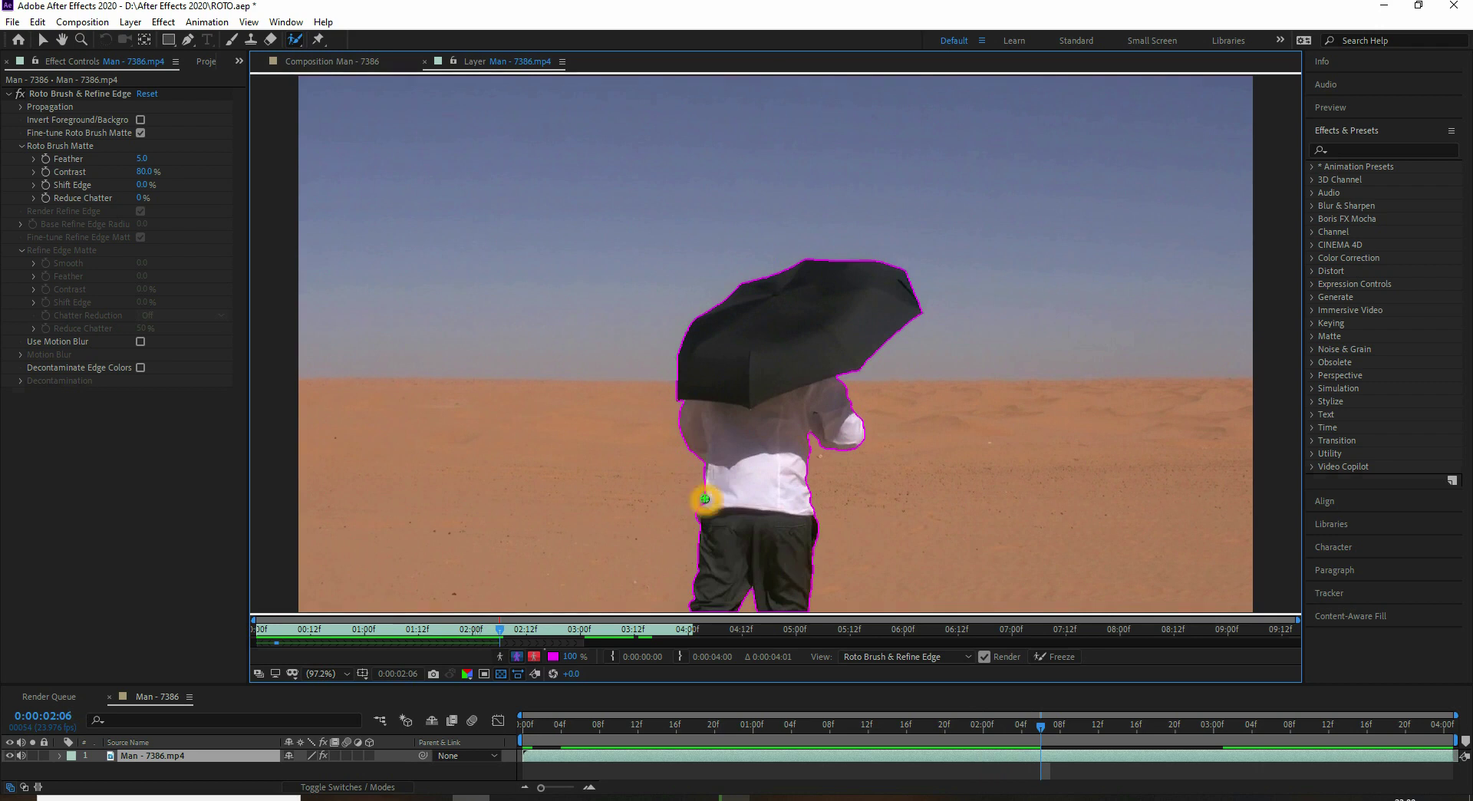
{"action": "key", "text": "Page_Down"}
{"action": "key", "text": "Page_Down"}
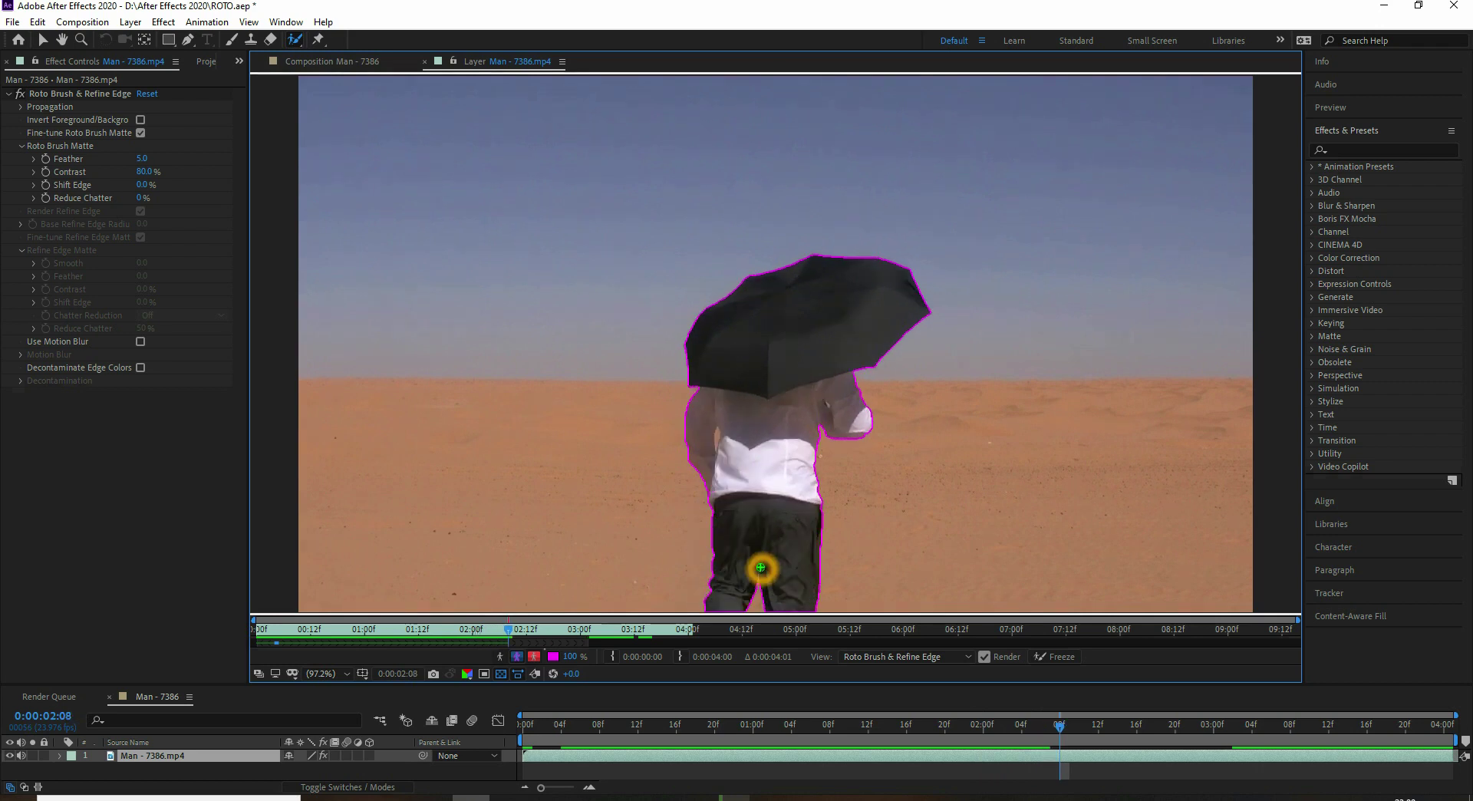
At 0:00:02:08, refine the selection around the lowered left sleeve and subtract the sand beside it
{"action": "scroll", "coordinate": [740, 440], "scroll_direction": "up", "scroll_amount": 3}
{"action": "mouse_move", "coordinate": [740, 439]}
{"action": "left_mouse_down"}
{"action": "mouse_move", "coordinate": [740, 331]}
{"action": "mouse_move", "coordinate": [799, 242]}
{"action": "left_mouse_up"}
{"action": "left_click", "coordinate": [604, 213], "text": "alt"}
{"action": "left_click_drag", "start_coordinate": [597, 247], "coordinate": [599, 305]}
{"action": "left_click_drag", "start_coordinate": [666, 212], "coordinate": [654, 277]}
{"action": "scroll", "coordinate": [653, 277], "scroll_direction": "down", "scroll_amount": 3}
{"action": "key", "text": "Page_Down"}
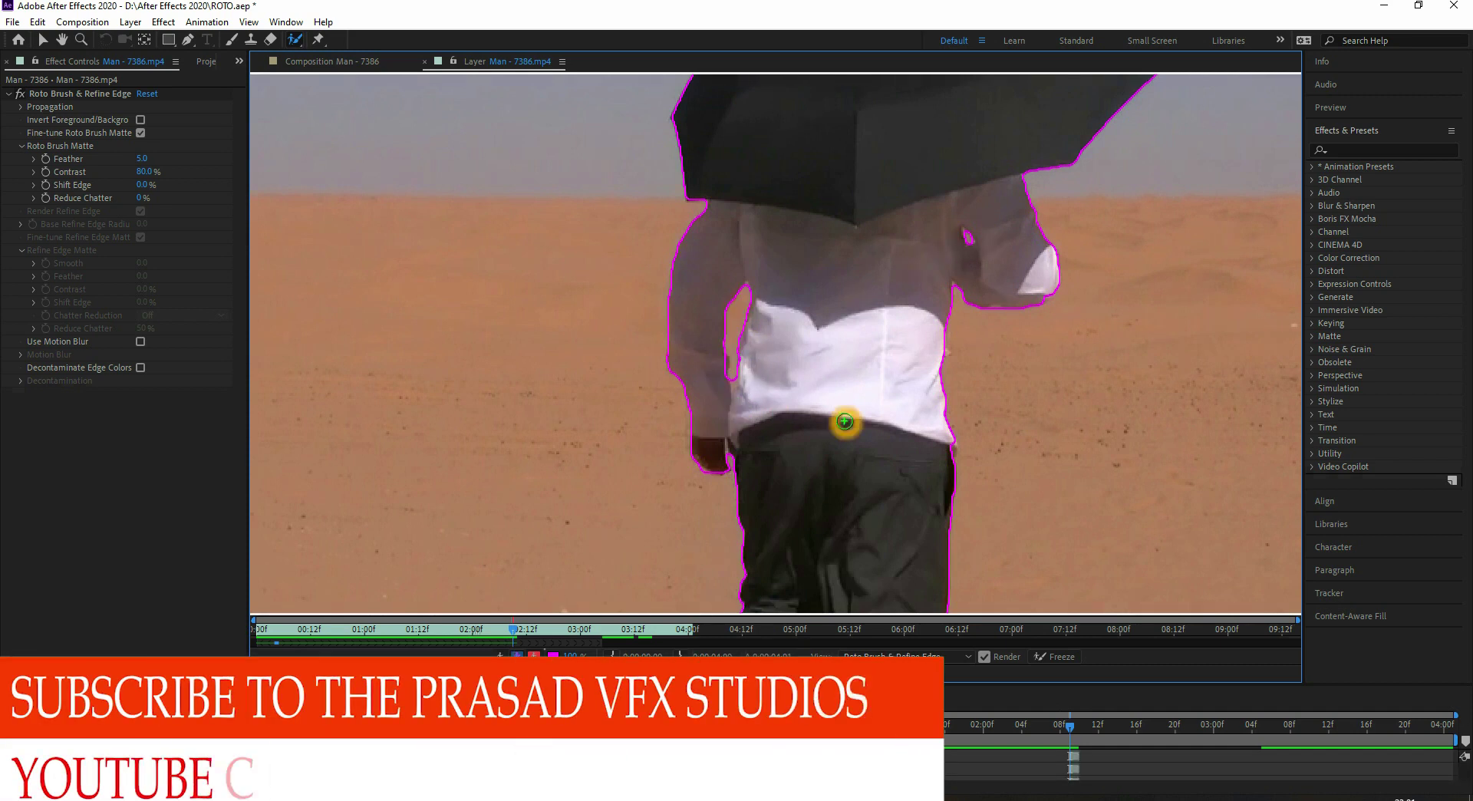
Refine the roto selection around the left arm, hand and adjoining gap at 0:00:02:10 and 0:00:02:11, checking against the previous frame
{"action": "key", "text": "Page_Down"}
{"action": "left_click_drag", "start_coordinate": [680, 316], "coordinate": [696, 453]}
{"action": "left_click_drag", "start_coordinate": [669, 371], "coordinate": [681, 373]}
{"action": "mouse_move", "coordinate": [728, 418]}
{"action": "left_mouse_down"}
{"action": "mouse_move", "coordinate": [736, 336]}
{"action": "mouse_move", "coordinate": [757, 347]}
{"action": "mouse_move", "coordinate": [768, 391]}
{"action": "left_mouse_up"}
{"action": "left_click_drag", "start_coordinate": [835, 472], "coordinate": [798, 289]}
{"action": "key", "text": "Page_Up"}
{"action": "key", "text": "Page_Down"}
{"action": "left_click_drag", "start_coordinate": [775, 436], "coordinate": [796, 517]}
{"action": "left_click_drag", "start_coordinate": [634, 171], "coordinate": [635, 230]}
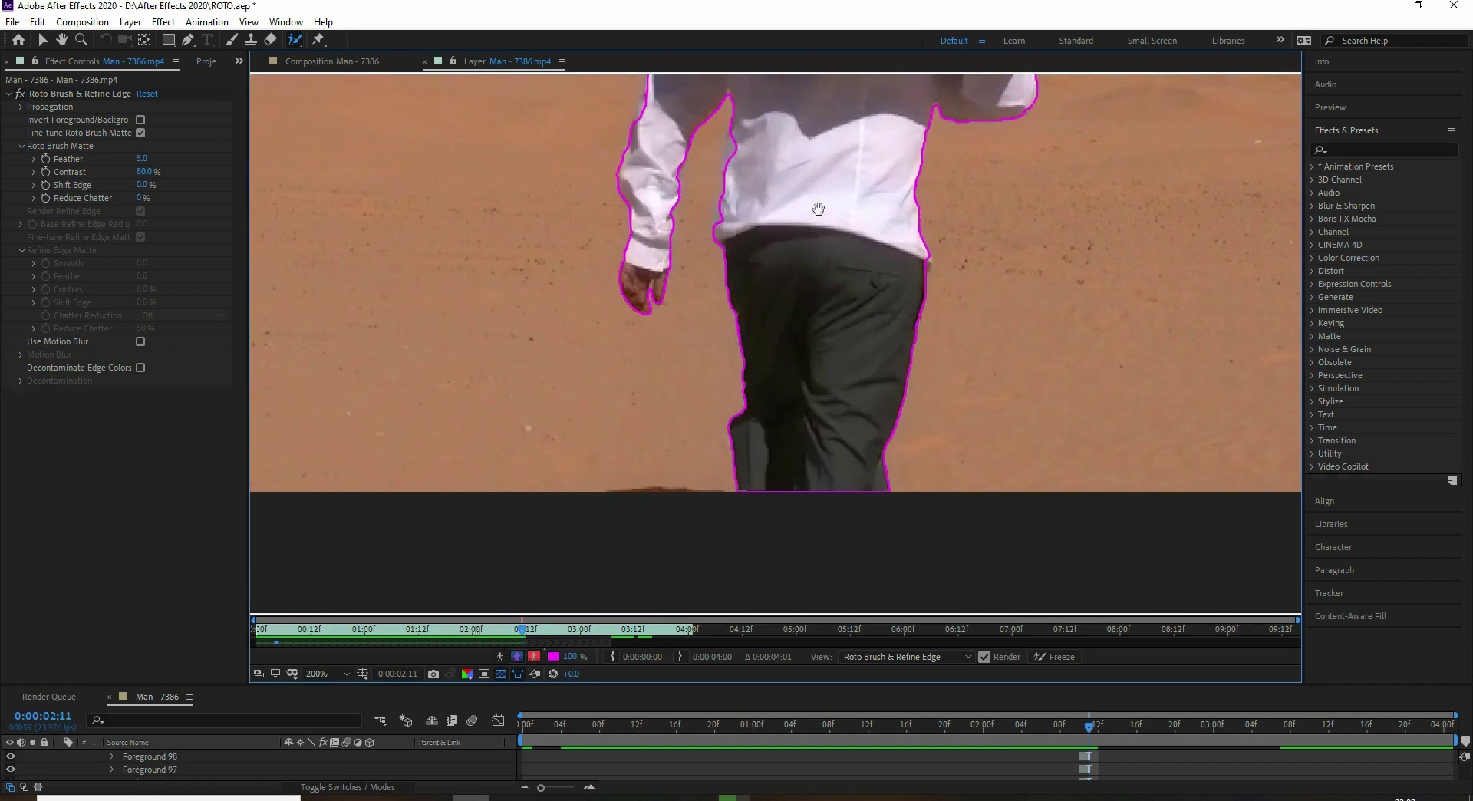
At 0:00:02:12, clean up the roto outline along the shirt's left side beside the lowered arm
{"action": "key", "text": "Page_Down"}
{"action": "key", "text": "Page_Down"}
{"action": "left_click_drag", "start_coordinate": [728, 465], "coordinate": [782, 284]}
{"action": "left_click_drag", "start_coordinate": [694, 345], "coordinate": [682, 448]}
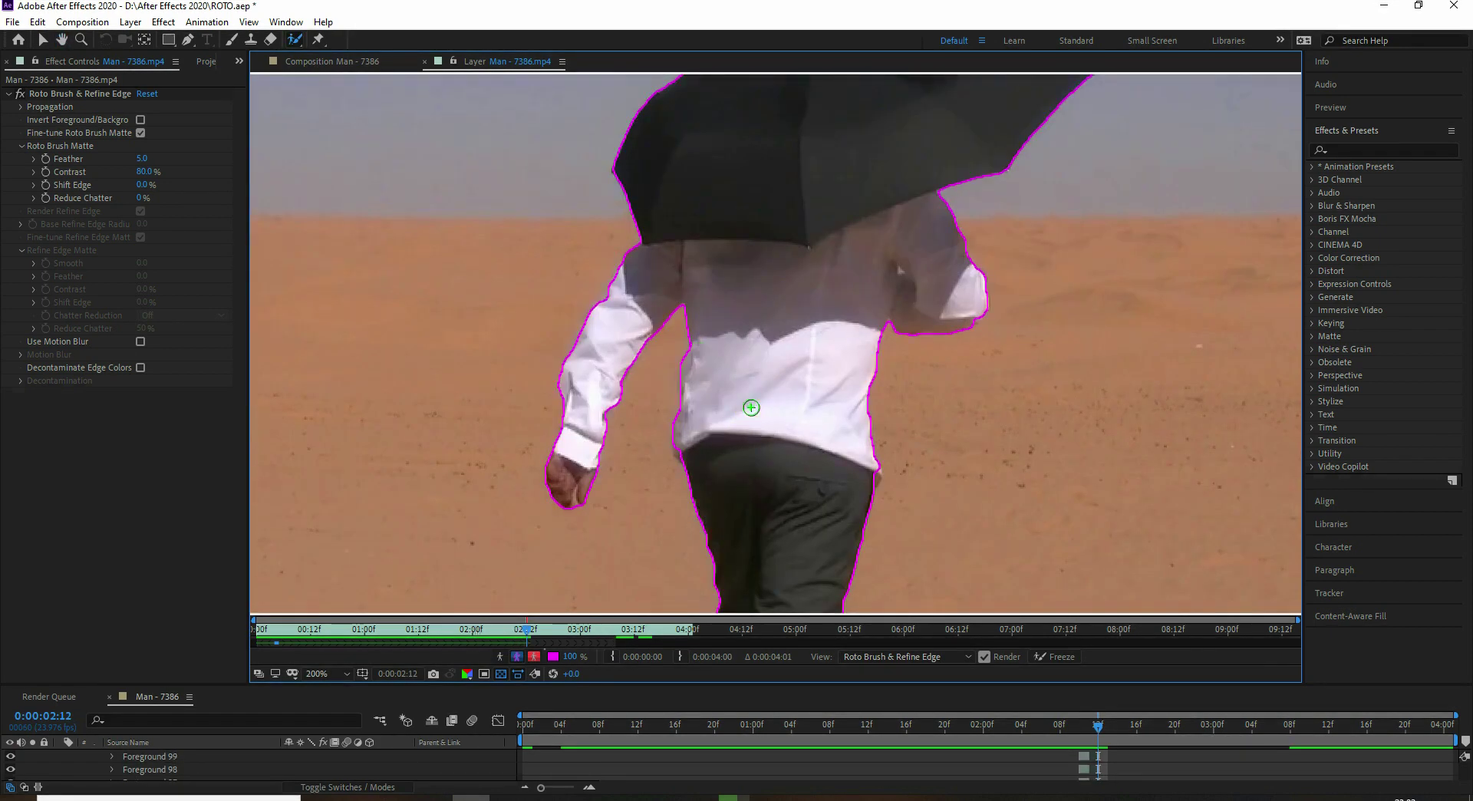
Paint the shirt's left edge back into the selection frame by frame from 0:00:02:13 to 0:00:02:16
{"action": "key", "text": "Page_Down"}
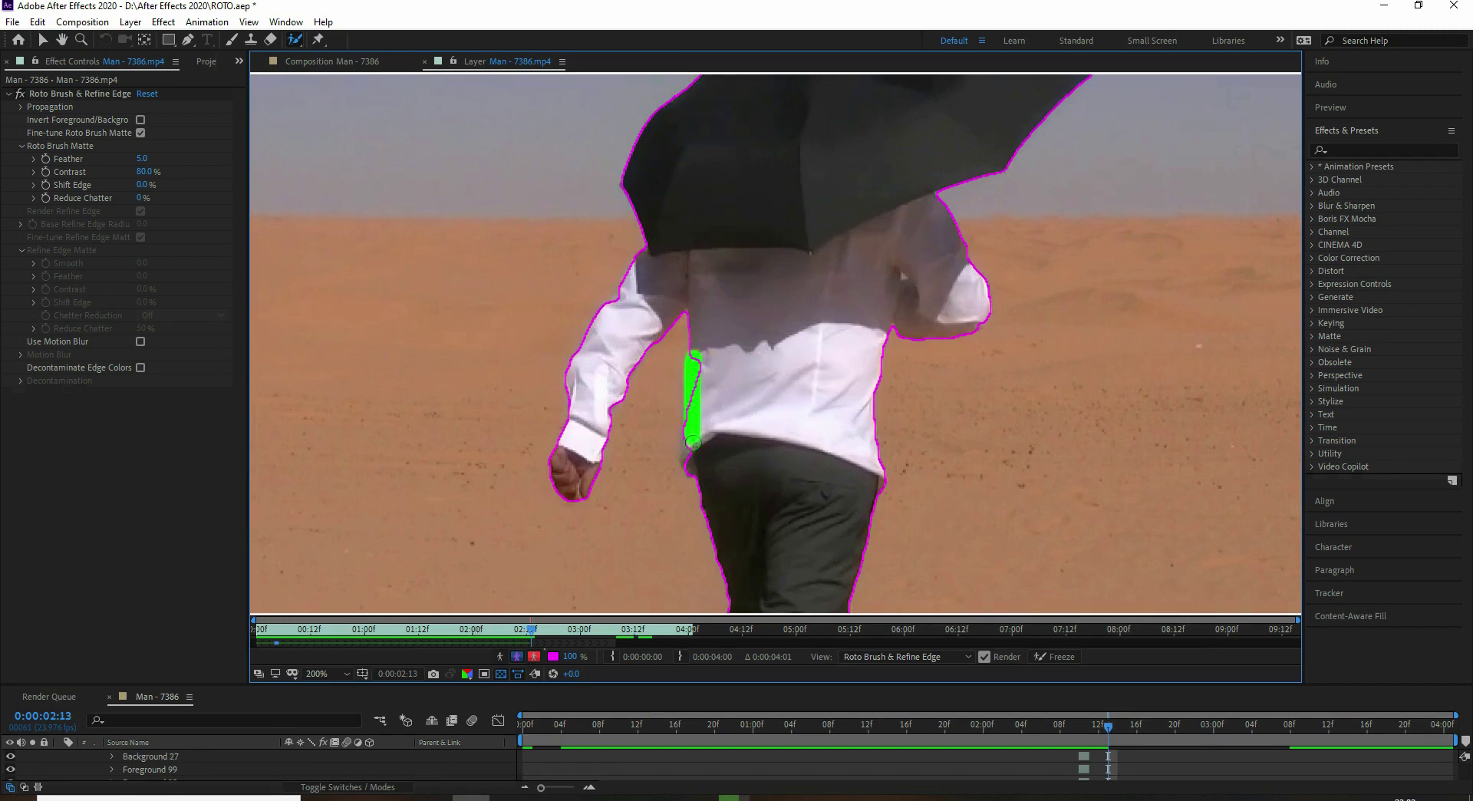
{"action": "key", "text": "Page_Down"}
{"action": "mouse_move", "coordinate": [686, 473]}
{"action": "left_mouse_down"}
{"action": "mouse_move", "coordinate": [727, 529]}
{"action": "mouse_move", "coordinate": [674, 554]}
{"action": "mouse_move", "coordinate": [754, 266]}
{"action": "left_mouse_up"}
{"action": "key", "text": "Page_Down"}
{"action": "left_click_drag", "start_coordinate": [715, 172], "coordinate": [707, 259]}
{"action": "left_click_drag", "start_coordinate": [788, 198], "coordinate": [767, 380]}
{"action": "key", "text": "Page_Down"}
{"action": "mouse_move", "coordinate": [770, 298]}
{"action": "left_mouse_down"}
{"action": "mouse_move", "coordinate": [750, 487]}
{"action": "mouse_move", "coordinate": [774, 310]}
{"action": "left_mouse_up"}
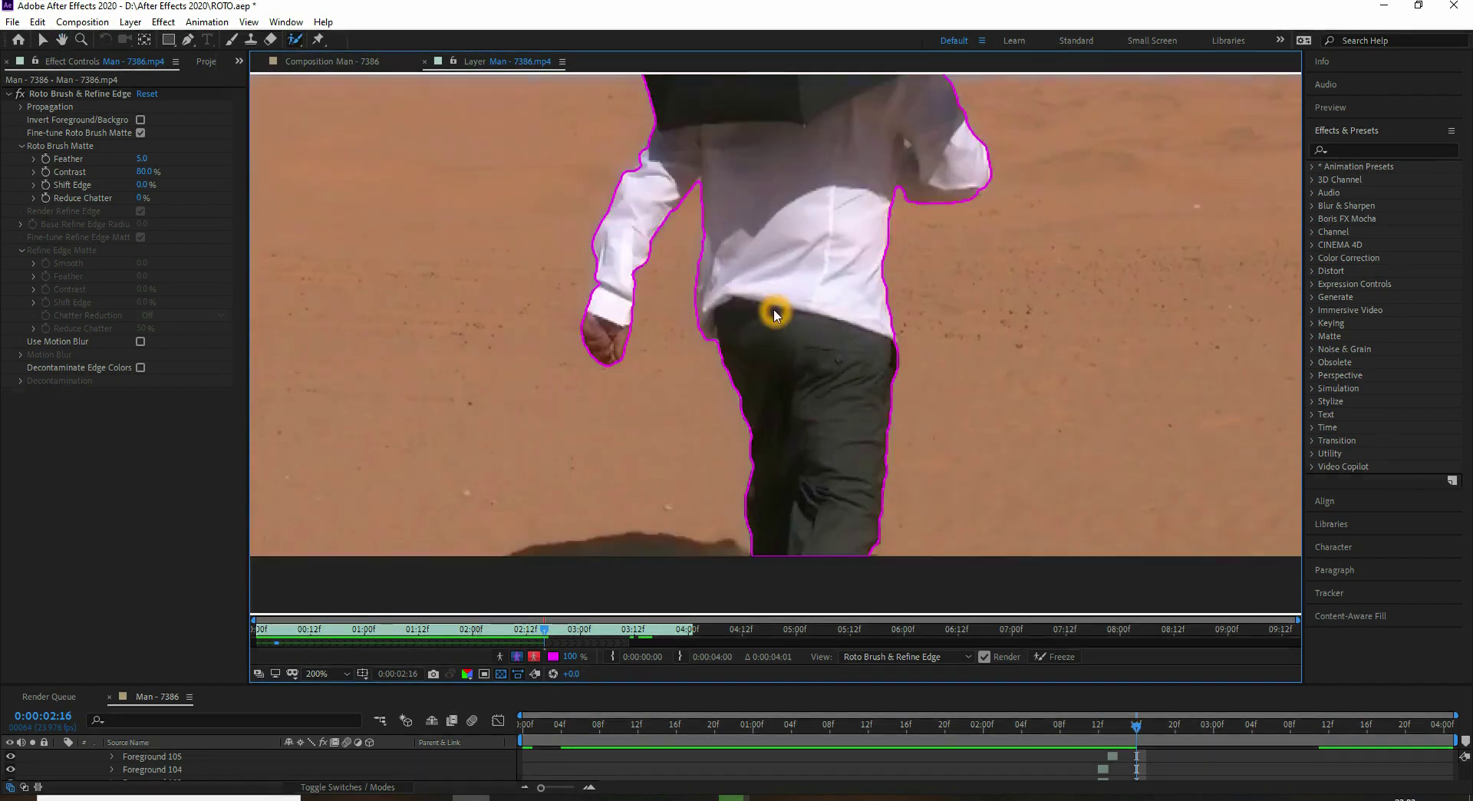
At 0:00:02:17, add the trousers to the roto selection and cut out the narrow sand gap between the legs
{"action": "key", "text": "Page_Down"}
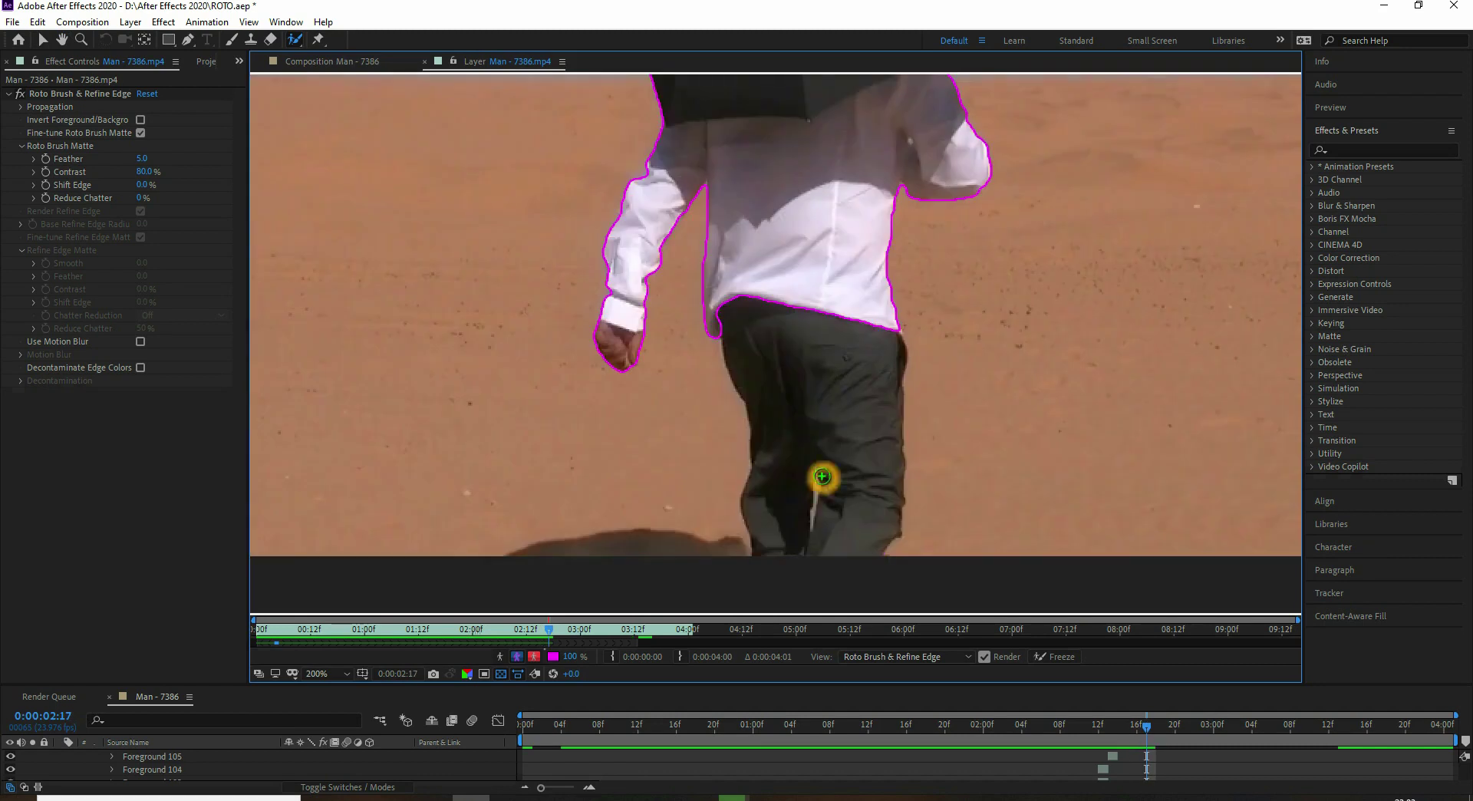
{"action": "left_click_drag", "start_coordinate": [821, 476], "coordinate": [816, 493]}
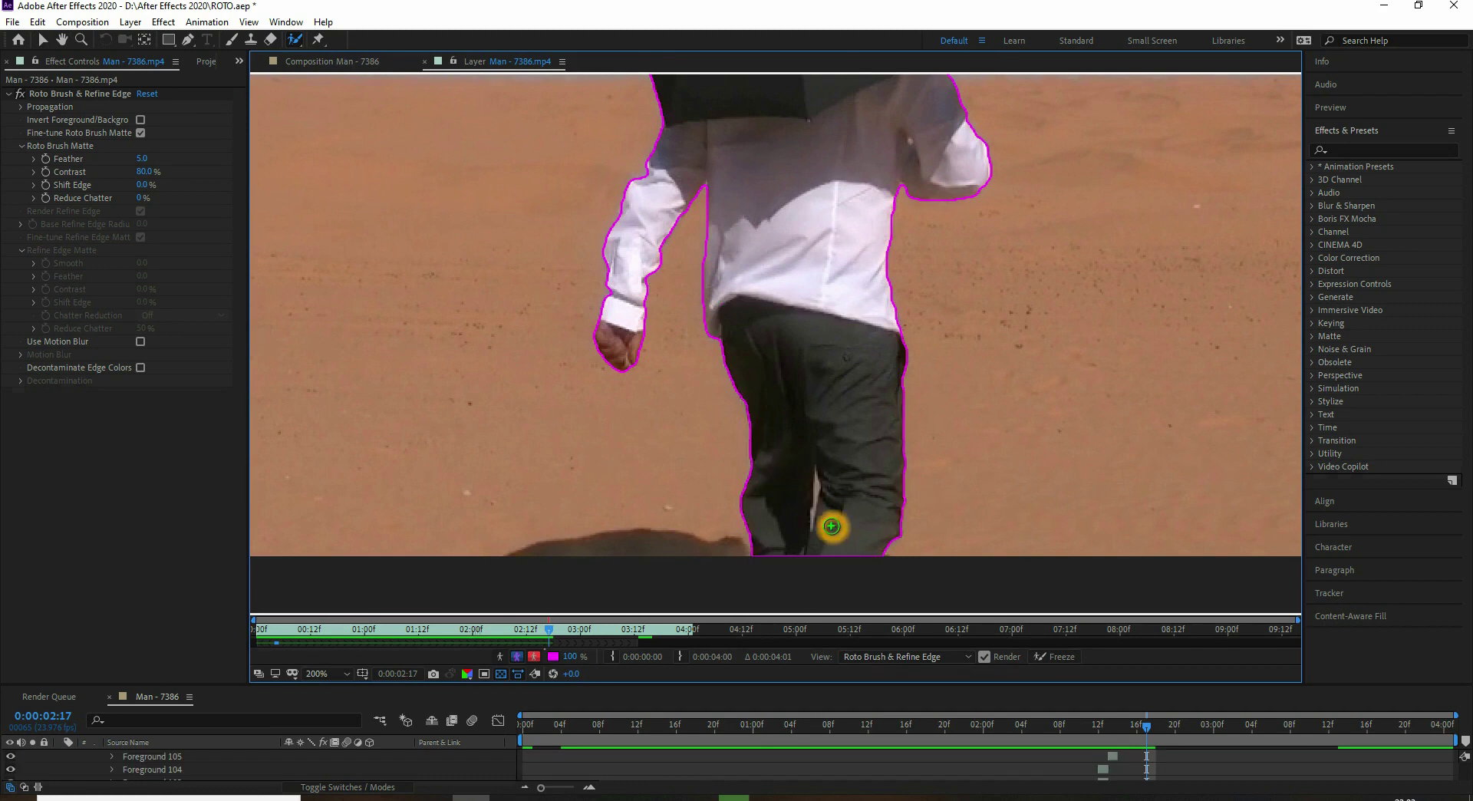
{"action": "left_click_drag", "start_coordinate": [817, 477], "coordinate": [828, 529]}
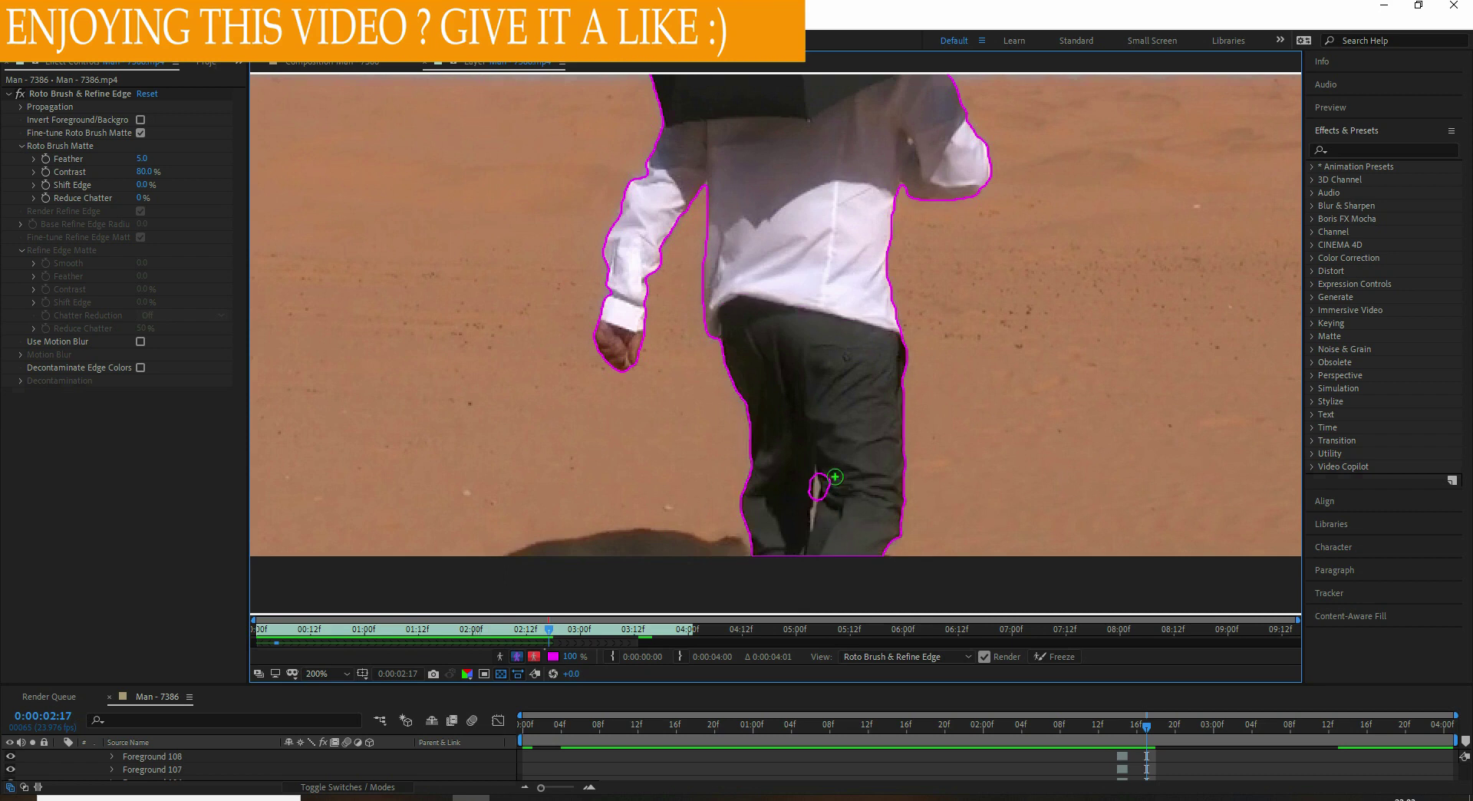
{"action": "left_click", "coordinate": [824, 511]}
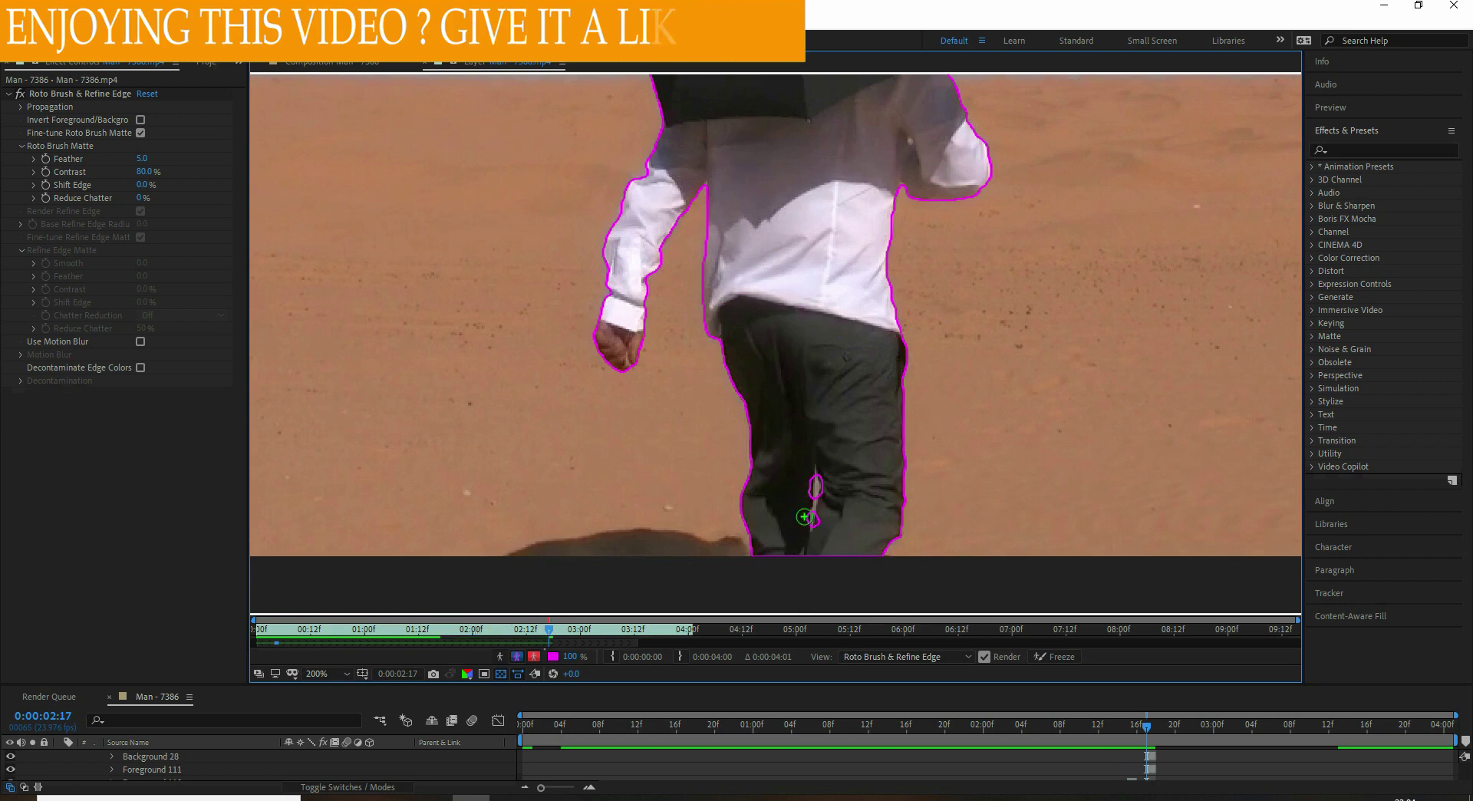
{"action": "mouse_move", "coordinate": [827, 503]}
{"action": "left_mouse_down"}
{"action": "mouse_move", "coordinate": [791, 521]}
{"action": "mouse_move", "coordinate": [829, 490]}
{"action": "left_mouse_up"}
{"action": "left_click", "coordinate": [801, 488]}
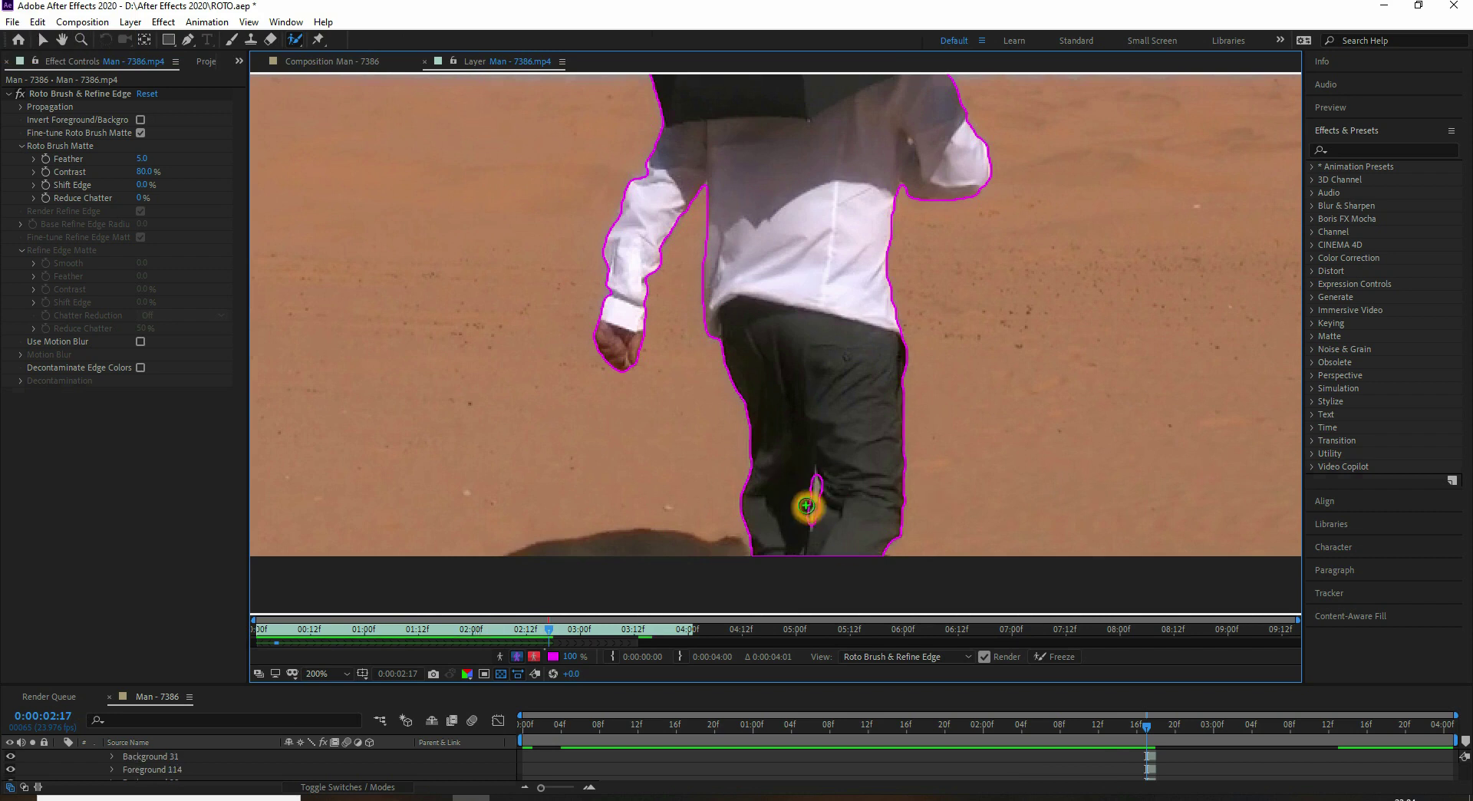
At 0:00:02:18, refine the roto outline around the lowered left sleeve and the shirt's left side
{"action": "key", "text": "Page_Down"}
{"action": "left_click_drag", "start_coordinate": [656, 269], "coordinate": [668, 280]}
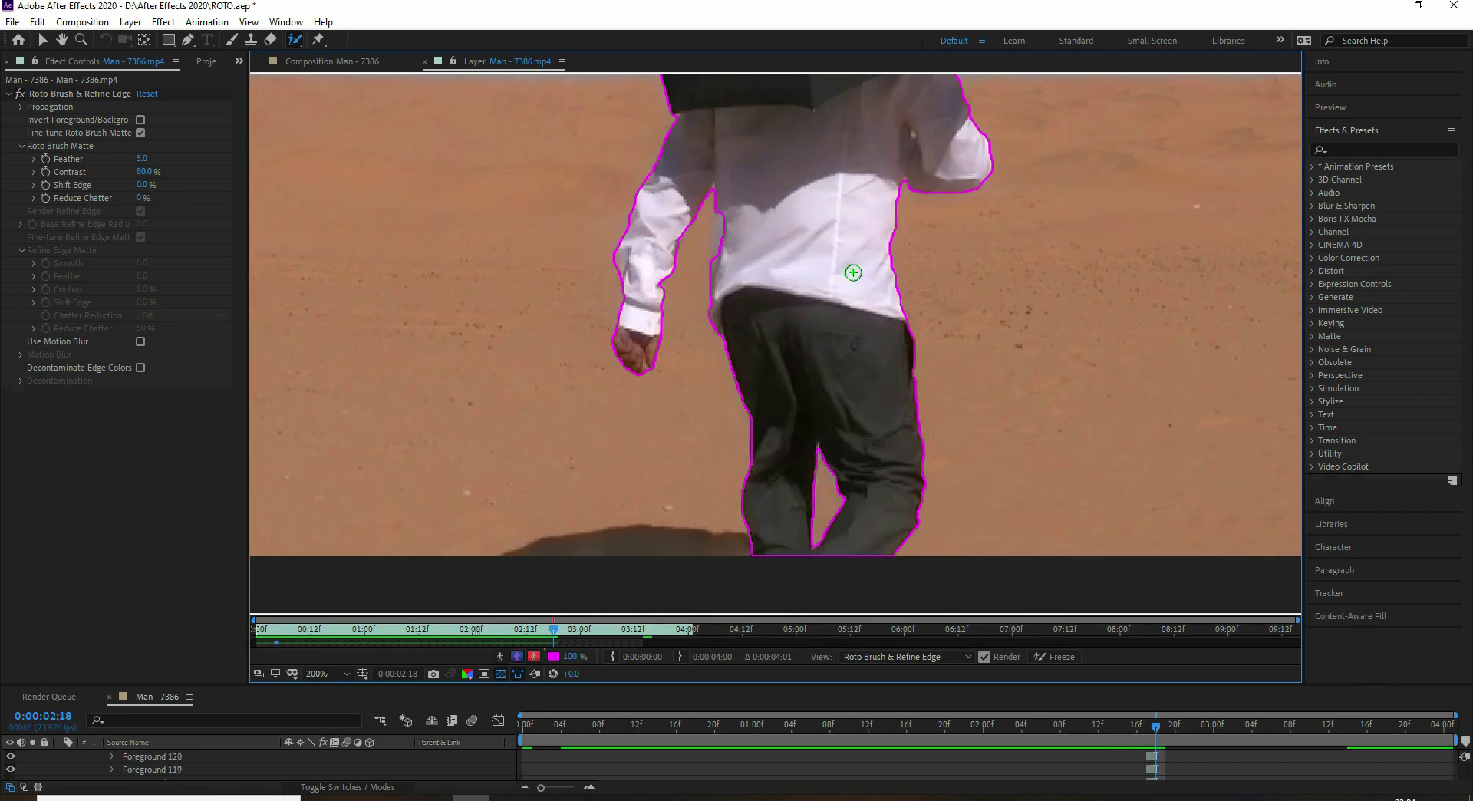
{"action": "scroll", "coordinate": [833, 276], "scroll_direction": "up", "scroll_amount": 2}
{"action": "mouse_move", "coordinate": [702, 257]}
{"action": "left_mouse_down"}
{"action": "mouse_move", "coordinate": [687, 298]}
{"action": "mouse_move", "coordinate": [655, 309]}
{"action": "left_mouse_up"}
{"action": "mouse_move", "coordinate": [792, 206]}
{"action": "left_mouse_down"}
{"action": "mouse_move", "coordinate": [696, 473]}
{"action": "mouse_move", "coordinate": [695, 146]}
{"action": "left_mouse_up"}
Refine the outline along the lowered left sleeve and hand at 0:00:02:19 and 0:00:02:20
{"action": "key", "text": "Page_Down"}
{"action": "left_click_drag", "start_coordinate": [632, 222], "coordinate": [632, 224]}
{"action": "left_click_drag", "start_coordinate": [557, 176], "coordinate": [549, 243]}
{"action": "left_click_drag", "start_coordinate": [704, 170], "coordinate": [688, 134]}
{"action": "key", "text": "Page_Down"}
{"action": "left_click_drag", "start_coordinate": [584, 201], "coordinate": [575, 240]}
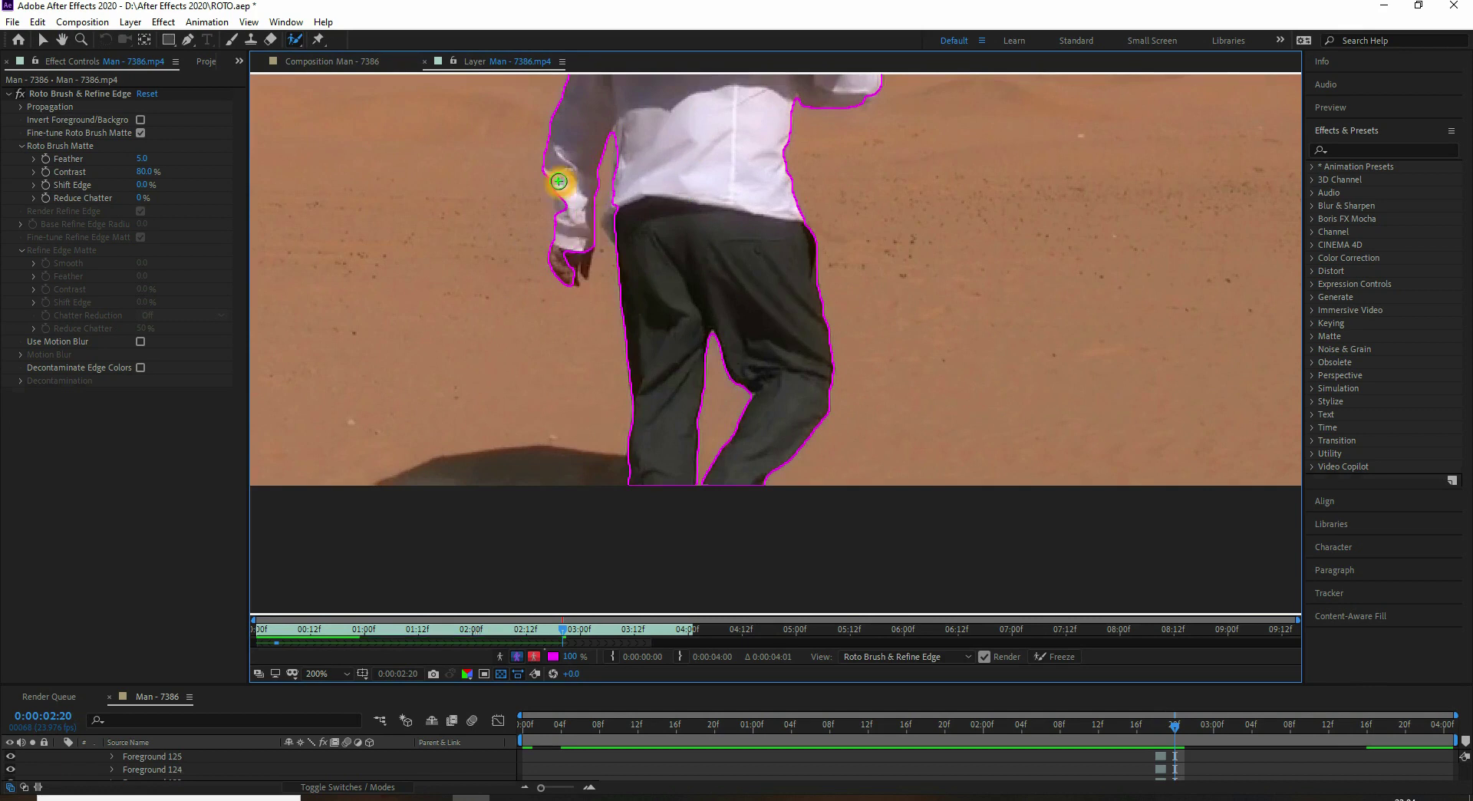
{"action": "left_click_drag", "start_coordinate": [690, 147], "coordinate": [691, 276]}
Undo the last roto stroke at 0:00:02:20 and save the project
{"action": "mouse_move", "coordinate": [618, 333]}
{"action": "left_mouse_down"}
{"action": "mouse_move", "coordinate": [625, 367]}
{"action": "mouse_move", "coordinate": [680, 338]}
{"action": "left_mouse_up"}
{"action": "left_click_drag", "start_coordinate": [647, 227], "coordinate": [646, 343]}
{"action": "key", "text": "ctrl+z"}
{"action": "key", "text": "ctrl+s"}
Examine the propagated outline frame by frame from 0:00:02:21 to 0:00:03:03, including with the whole frame fitted in the viewer
{"action": "key", "text": "Page_Down"}
{"action": "mouse_move", "coordinate": [706, 464]}
{"action": "left_mouse_down"}
{"action": "mouse_move", "coordinate": [705, 209]}
{"action": "mouse_move", "coordinate": [716, 519]}
{"action": "mouse_move", "coordinate": [739, 280]}
{"action": "mouse_move", "coordinate": [739, 397]}
{"action": "left_mouse_up"}
{"action": "key", "text": "Page_Up"}
{"action": "key", "text": "Page_Down"}
{"action": "key", "text": "Page_Down"}
{"action": "key", "text": "Page_Down"}
{"action": "key", "text": "Page_Down"}
{"action": "key", "text": "Page_Down"}
{"action": "key", "text": "Page_Down"}
{"action": "key", "text": "Page_Up"}
{"action": "key", "text": "Page_Up"}
{"action": "key", "text": "Page_Down"}
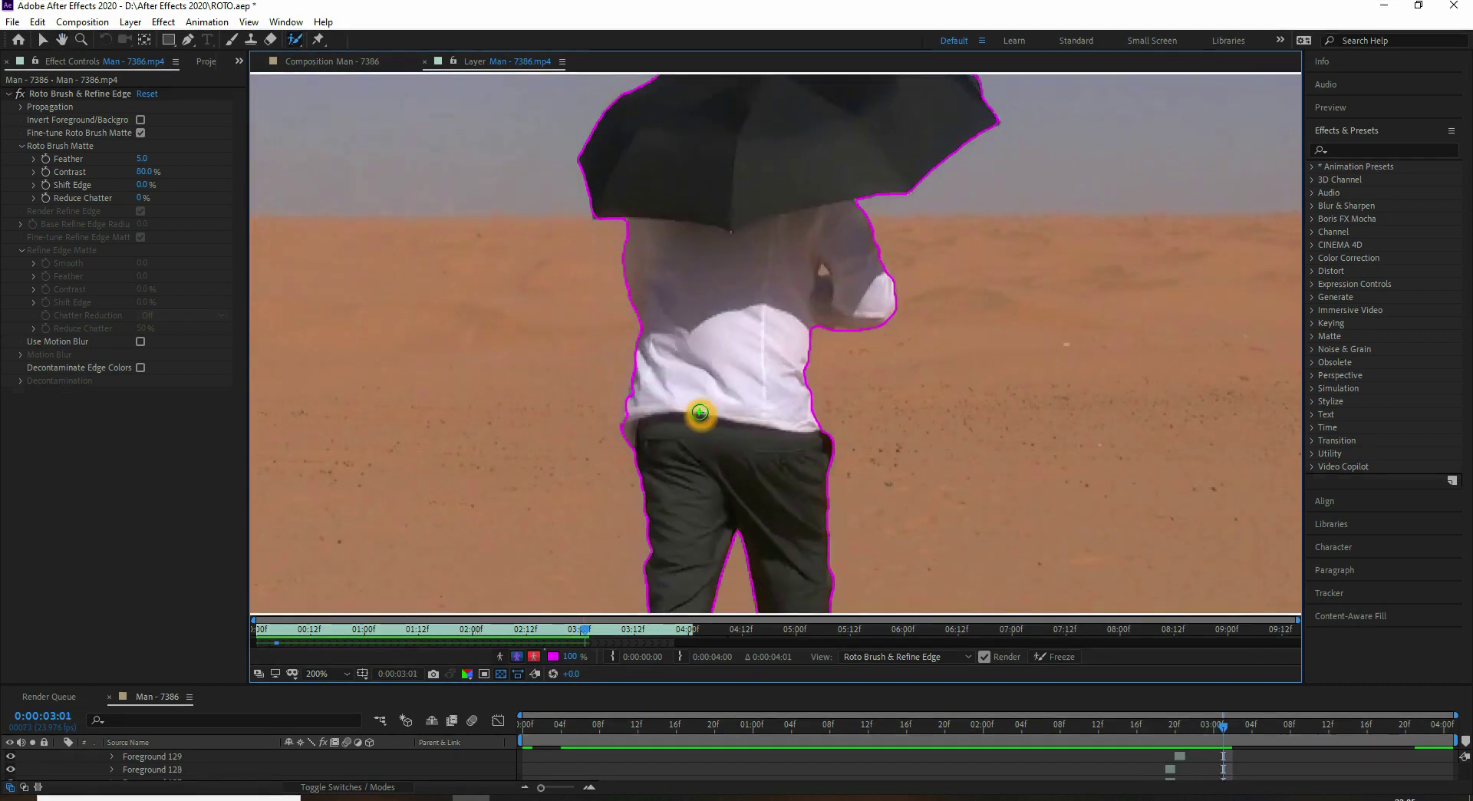
{"action": "key", "text": "Page_Down"}
{"action": "key", "text": "Page_Down"}
{"action": "left_click", "coordinate": [328, 673]}
{"action": "left_click", "coordinate": [349, 416]}
{"action": "key", "text": "Page_Up"}
{"action": "key", "text": "Page_Up"}
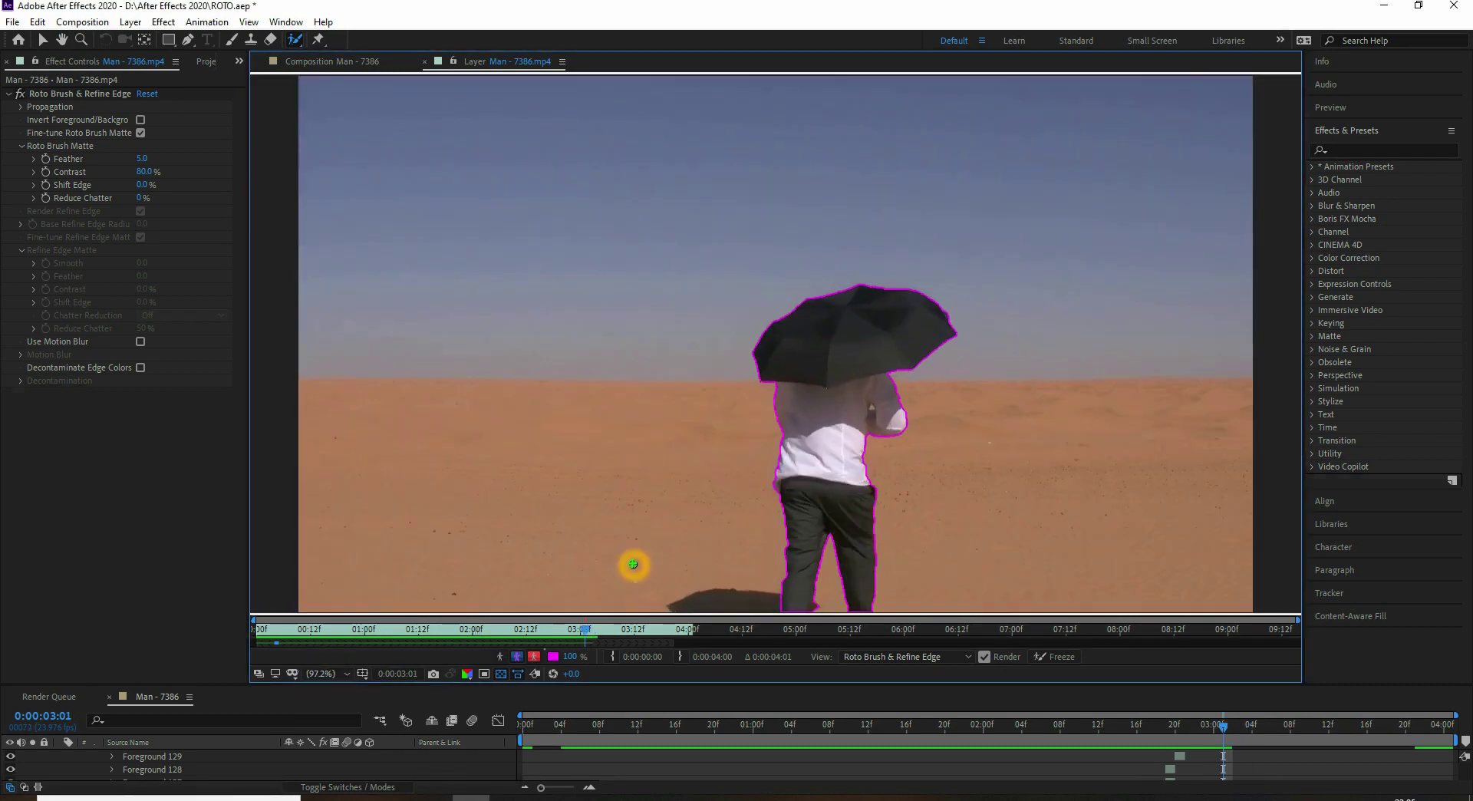
Subtract the ground shadow along the left leg's lower inner edge at 0:00:03:01 and 0:00:03:03
{"action": "scroll", "coordinate": [836, 575], "scroll_direction": "up", "scroll_amount": 5}
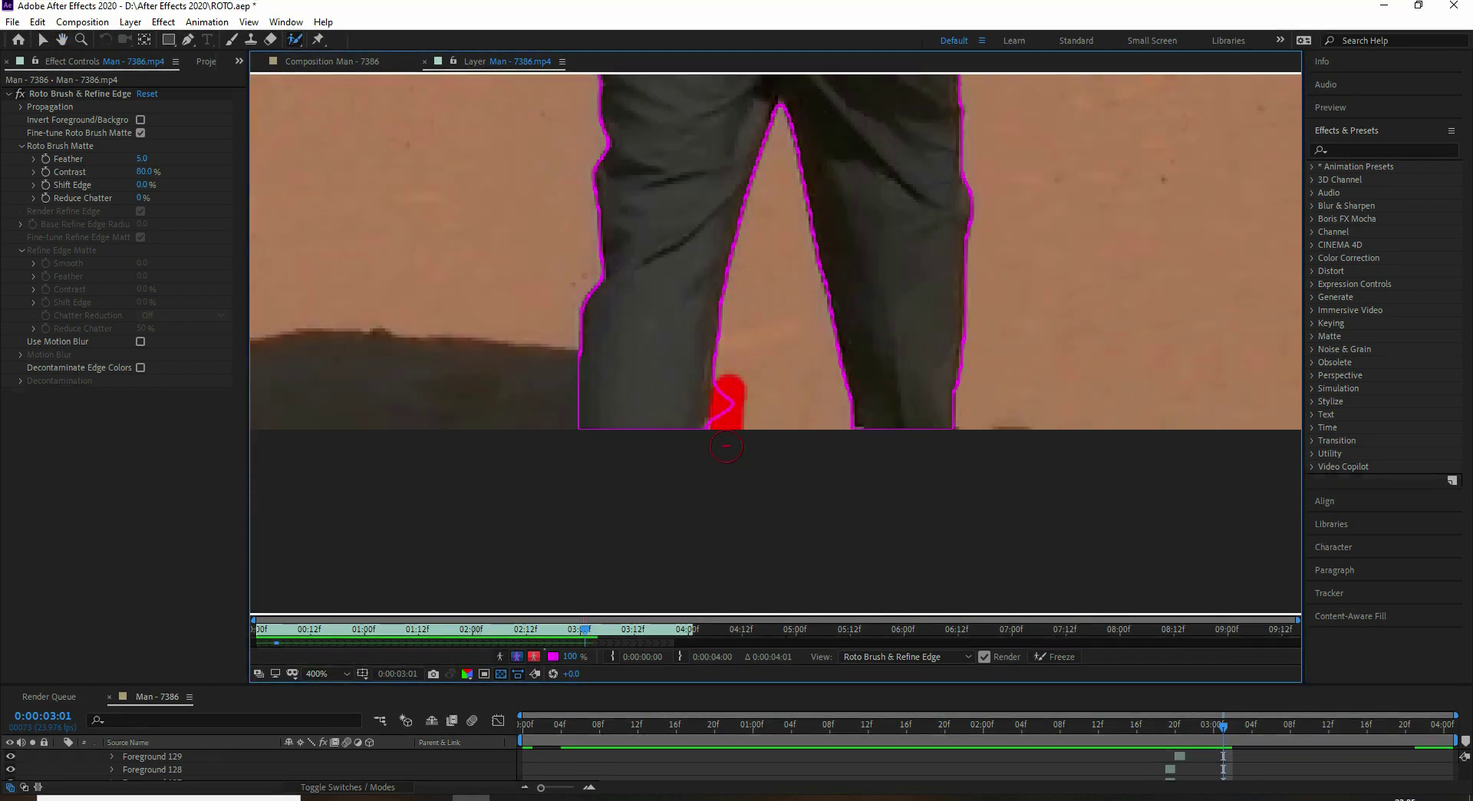
{"action": "key", "text": "Page_Down"}
{"action": "key", "text": "Page_Down"}
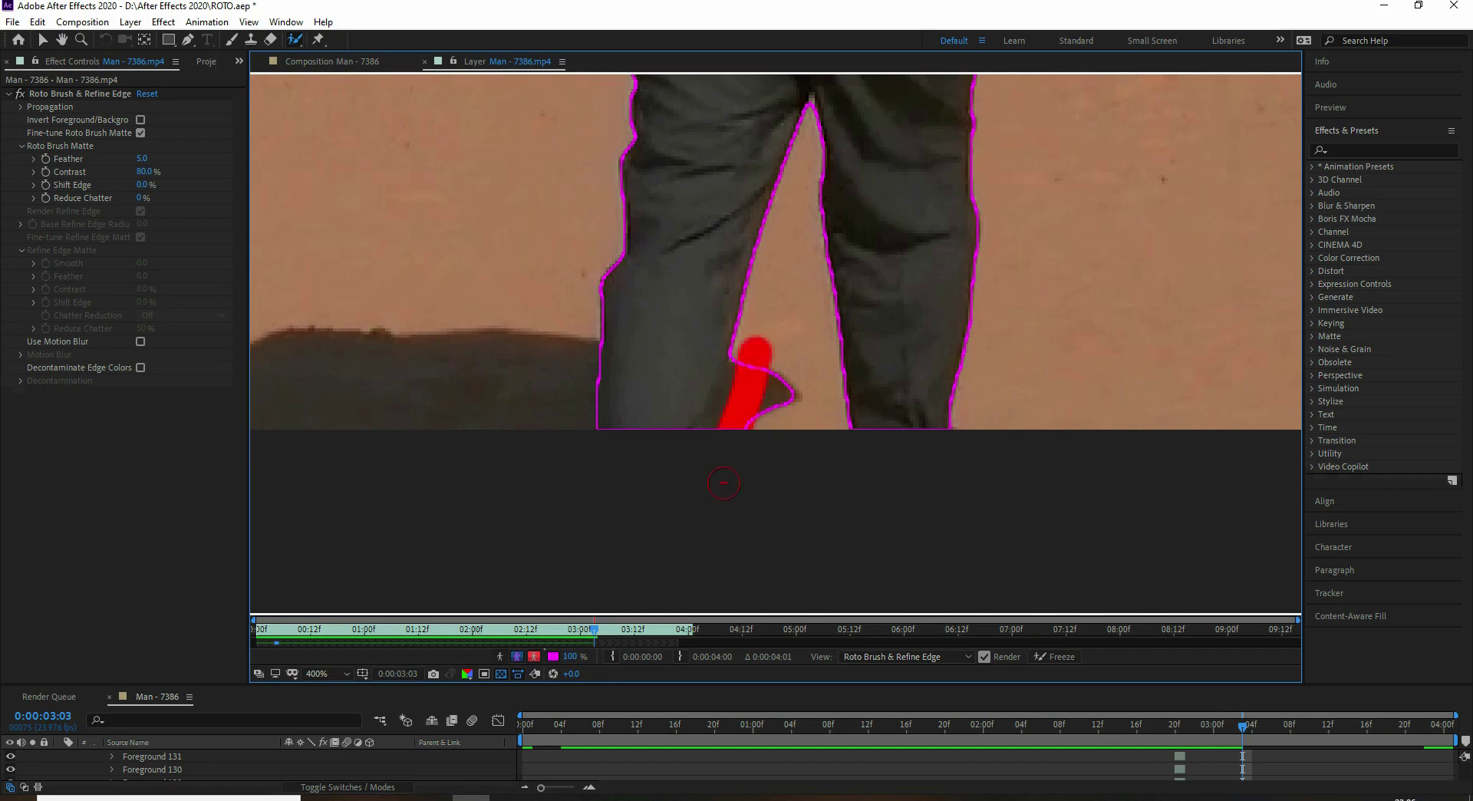
{"action": "scroll", "coordinate": [689, 497], "scroll_direction": "down", "scroll_amount": 1}
{"action": "mouse_move", "coordinate": [799, 126]}
{"action": "left_mouse_down"}
{"action": "mouse_move", "coordinate": [802, 200]}
{"action": "mouse_move", "coordinate": [730, 391]}
{"action": "left_mouse_up"}
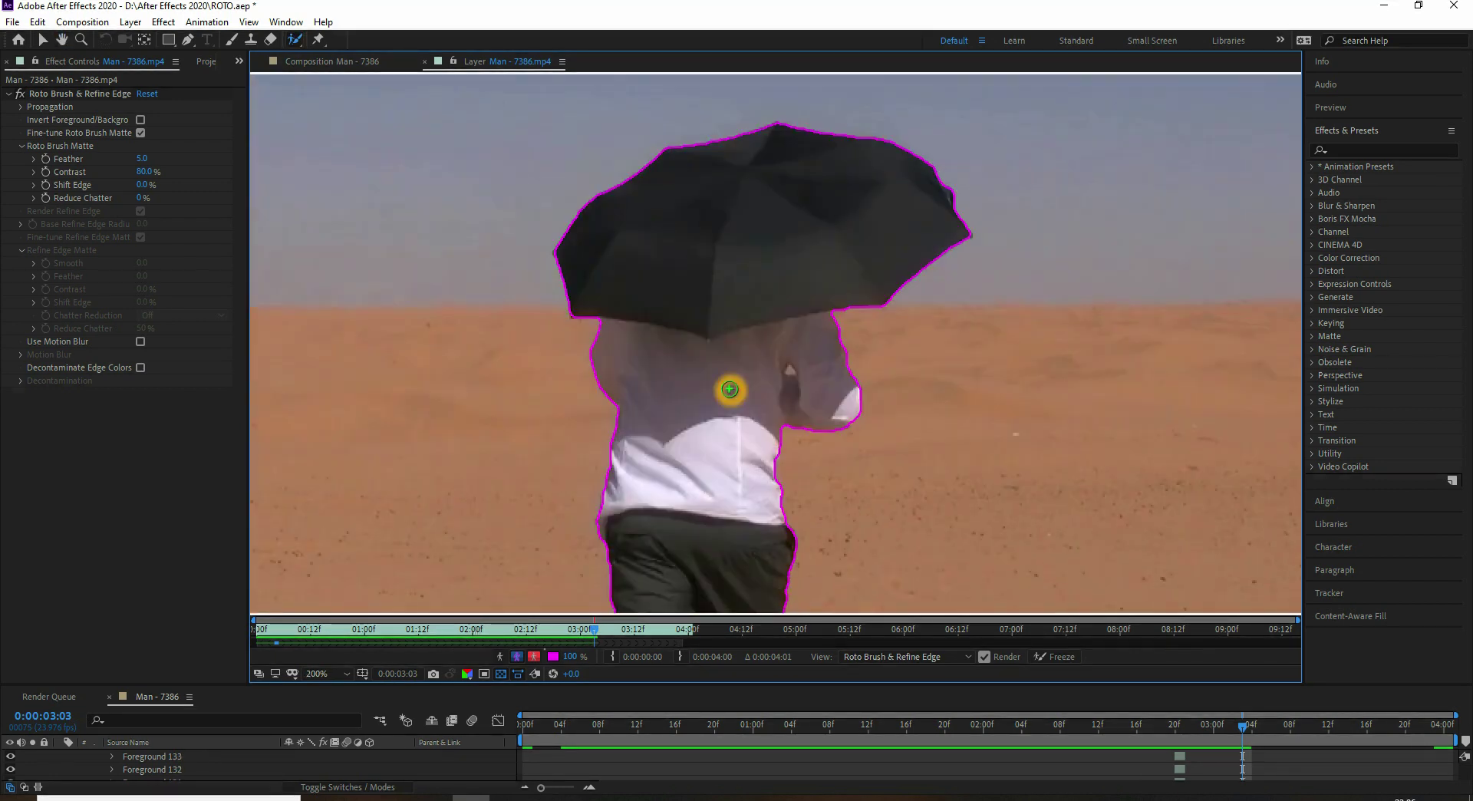
At 0:00:03:04, refine the outer edge of the lower left trouser leg
{"action": "key", "text": "Page_Down"}
{"action": "left_click_drag", "start_coordinate": [713, 450], "coordinate": [737, 171]}
{"action": "left_click_drag", "start_coordinate": [645, 465], "coordinate": [641, 488]}
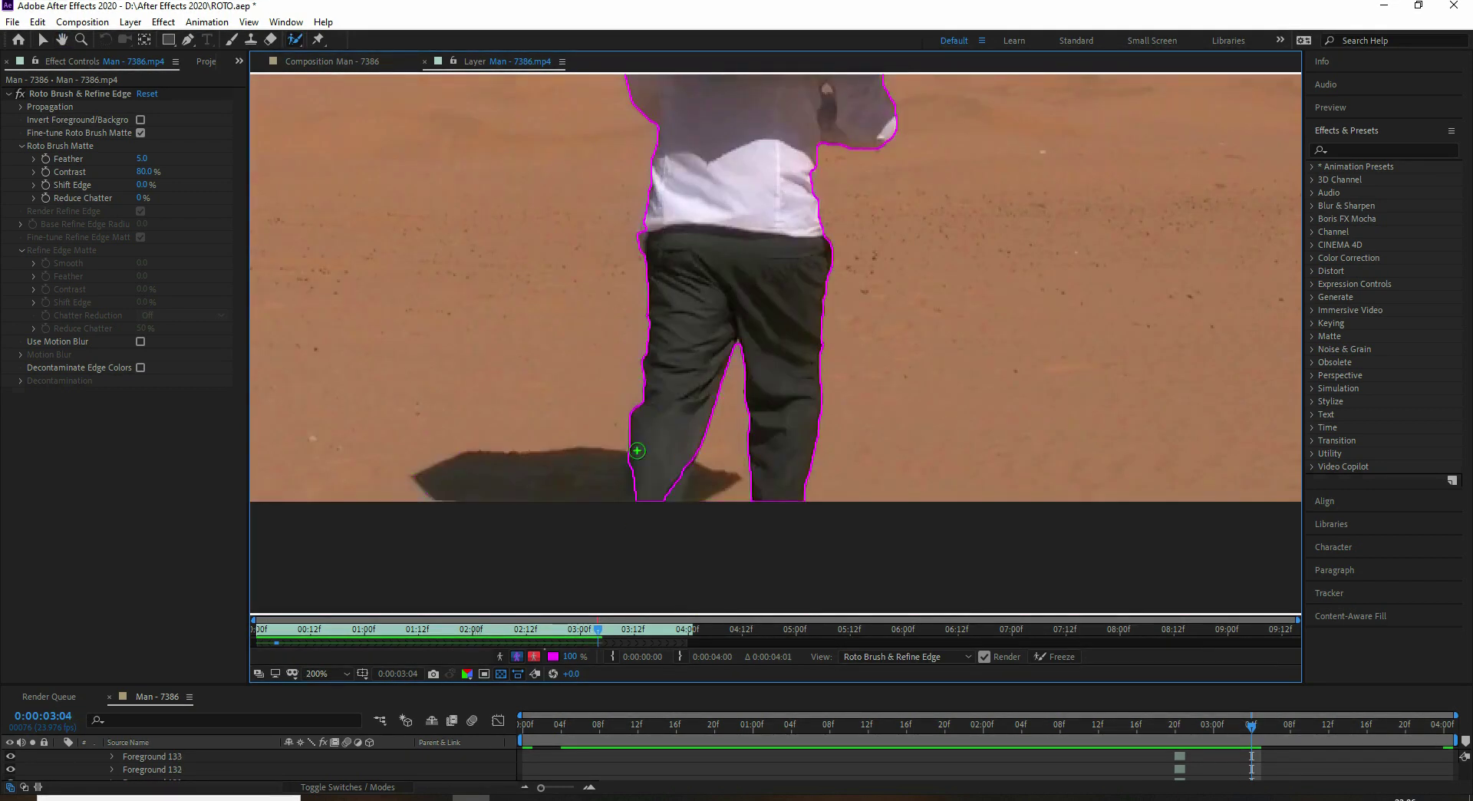
Examine the outline around the arms and legs frame by frame between 0:00:03:04 and 0:00:03:08
{"action": "key", "text": "Page_Down"}
{"action": "key", "text": "Page_Down"}
{"action": "key", "text": "Page_Down"}
{"action": "key", "text": "Page_Down"}
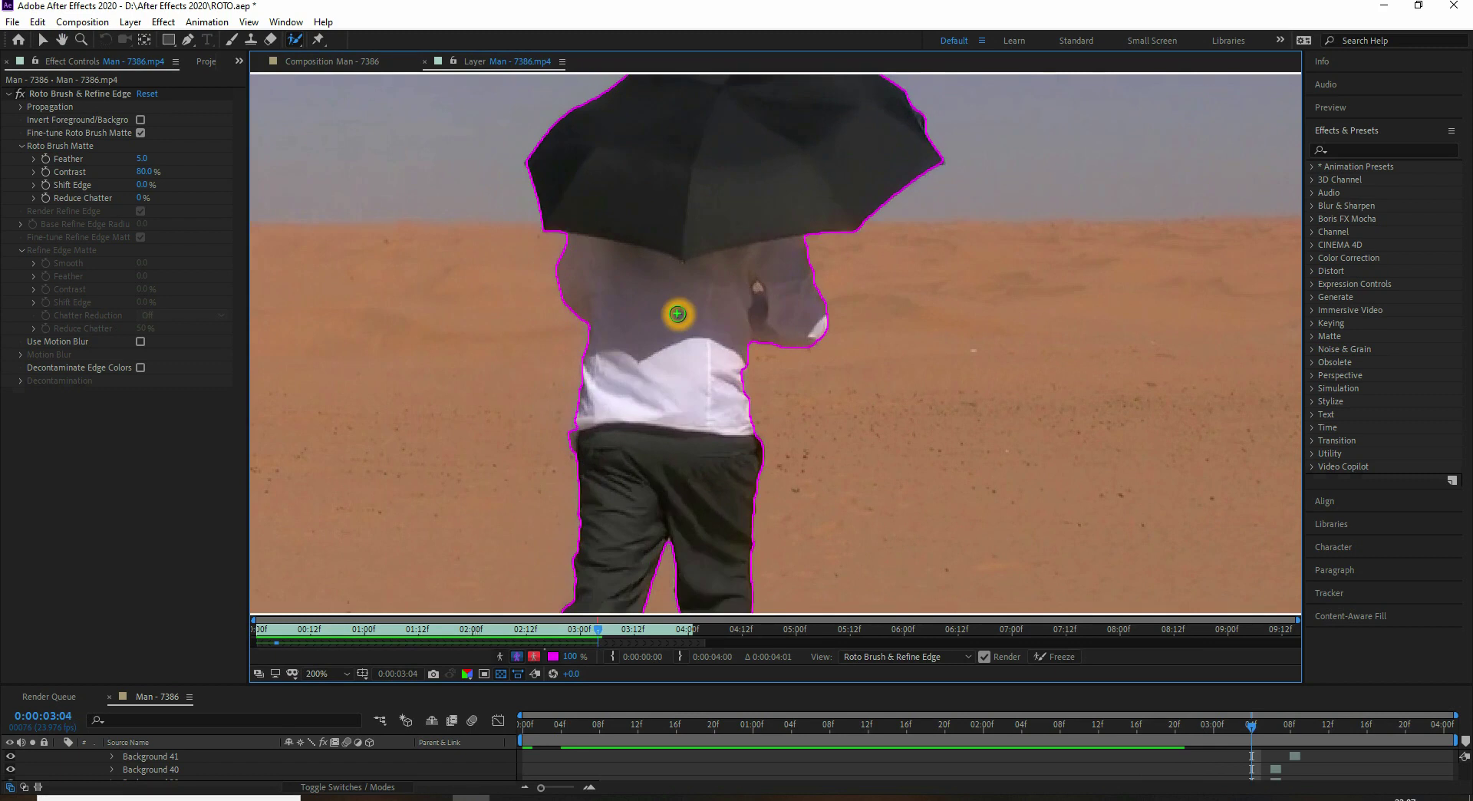
{"action": "key", "text": "Page_Up"}
{"action": "key", "text": "Page_Up"}
{"action": "key", "text": "Page_Down"}
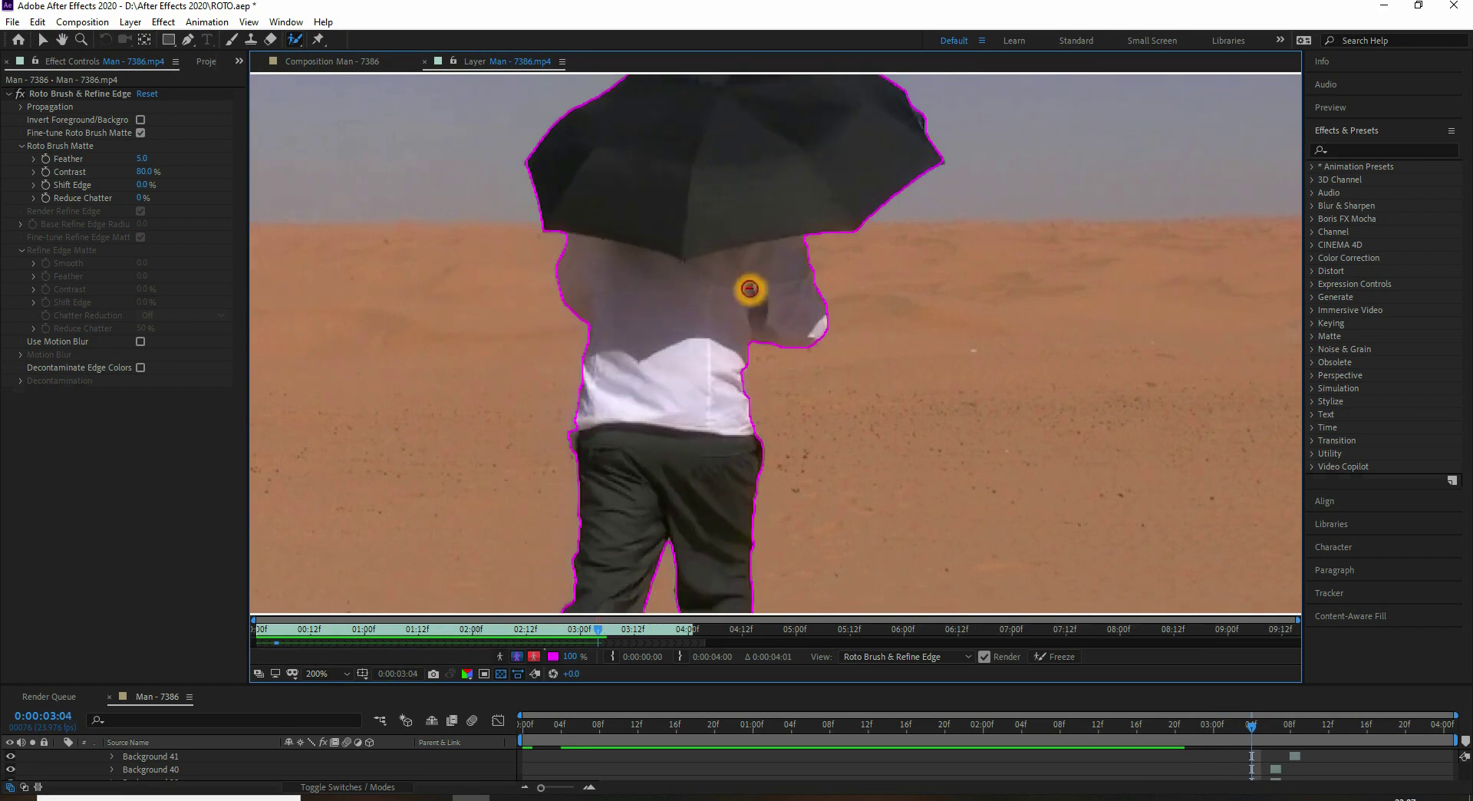
{"action": "key", "text": "Page_Down"}
{"action": "key", "text": "Page_Down"}
{"action": "key", "text": "Page_Down"}
{"action": "key", "text": "Page_Down"}
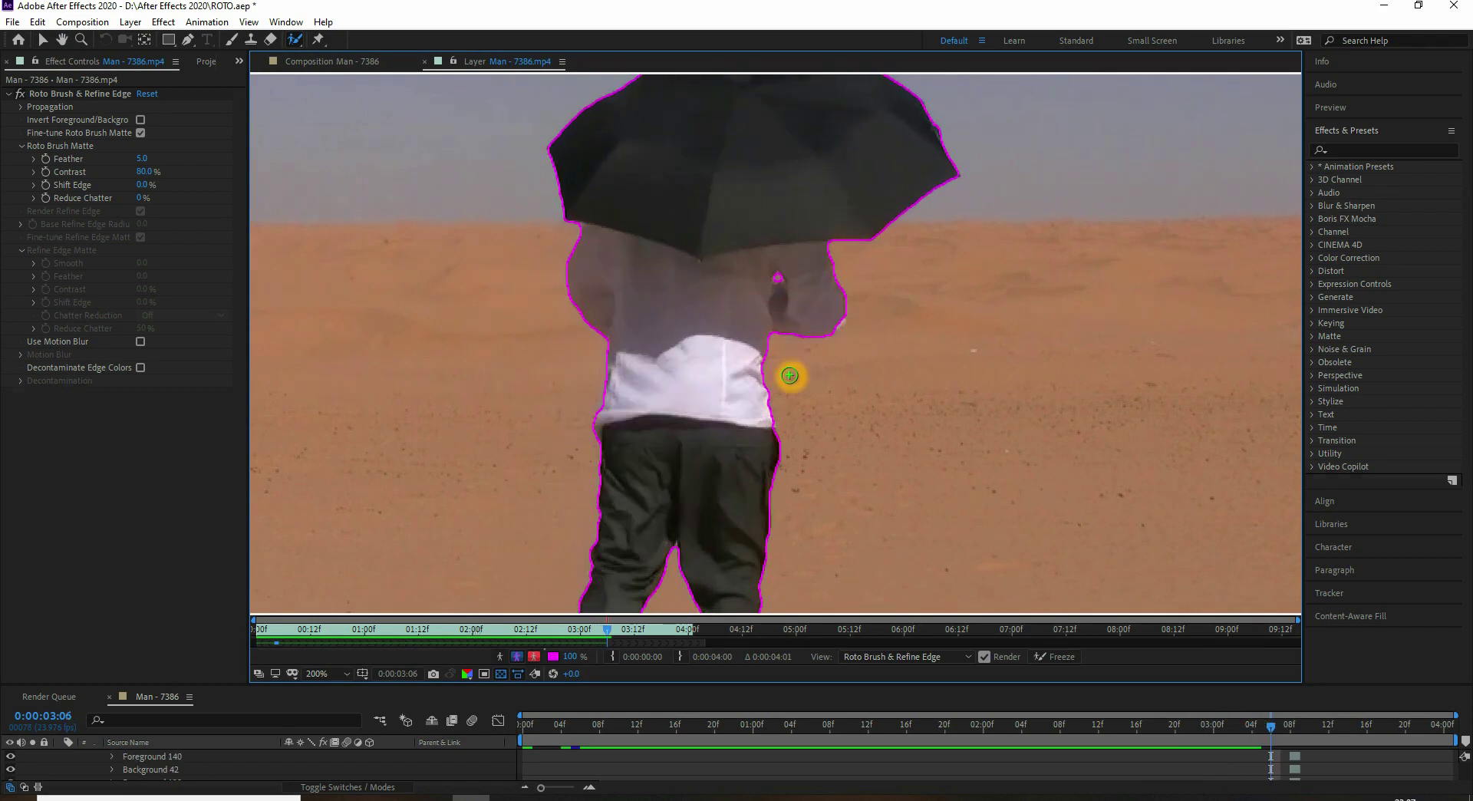
{"action": "key", "text": "Page_Down"}
{"action": "key", "text": "Page_Down"}
{"action": "key", "text": "Page_Up"}
{"action": "key", "text": "Page_Up"}
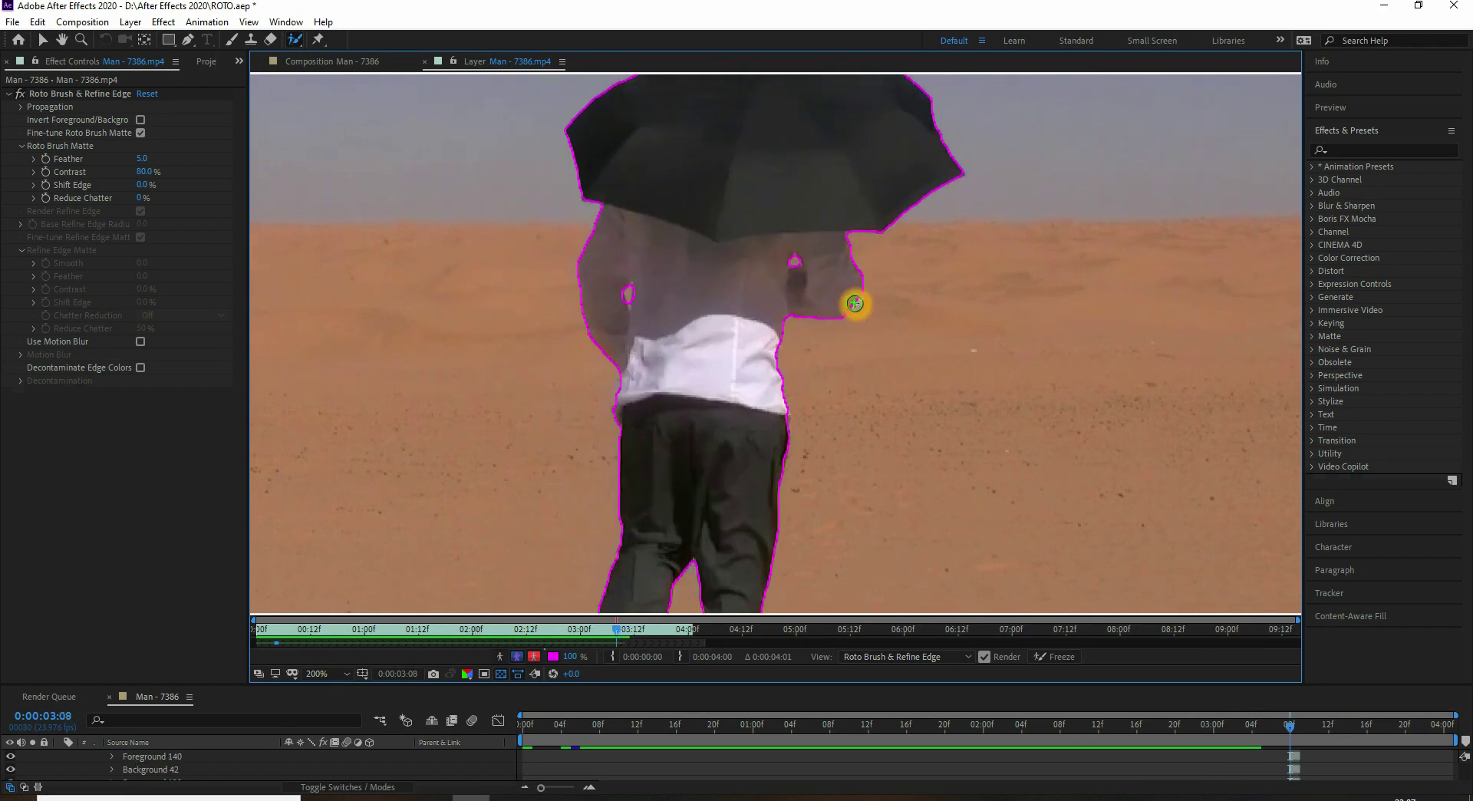
Compare the frames around 0:00:03:08 and add the missing lower left trouser leg to the selection at 0:00:03:09
{"action": "left_click_drag", "start_coordinate": [690, 495], "coordinate": [697, 411]}
{"action": "key", "text": "Page_Down"}
{"action": "key", "text": "Page_Up"}
{"action": "key", "text": "Page_Up"}
{"action": "left_click_drag", "start_coordinate": [654, 525], "coordinate": [662, 386]}
{"action": "key", "text": "Page_Down"}
{"action": "key", "text": "Page_Down"}
{"action": "key", "text": "Page_Down"}
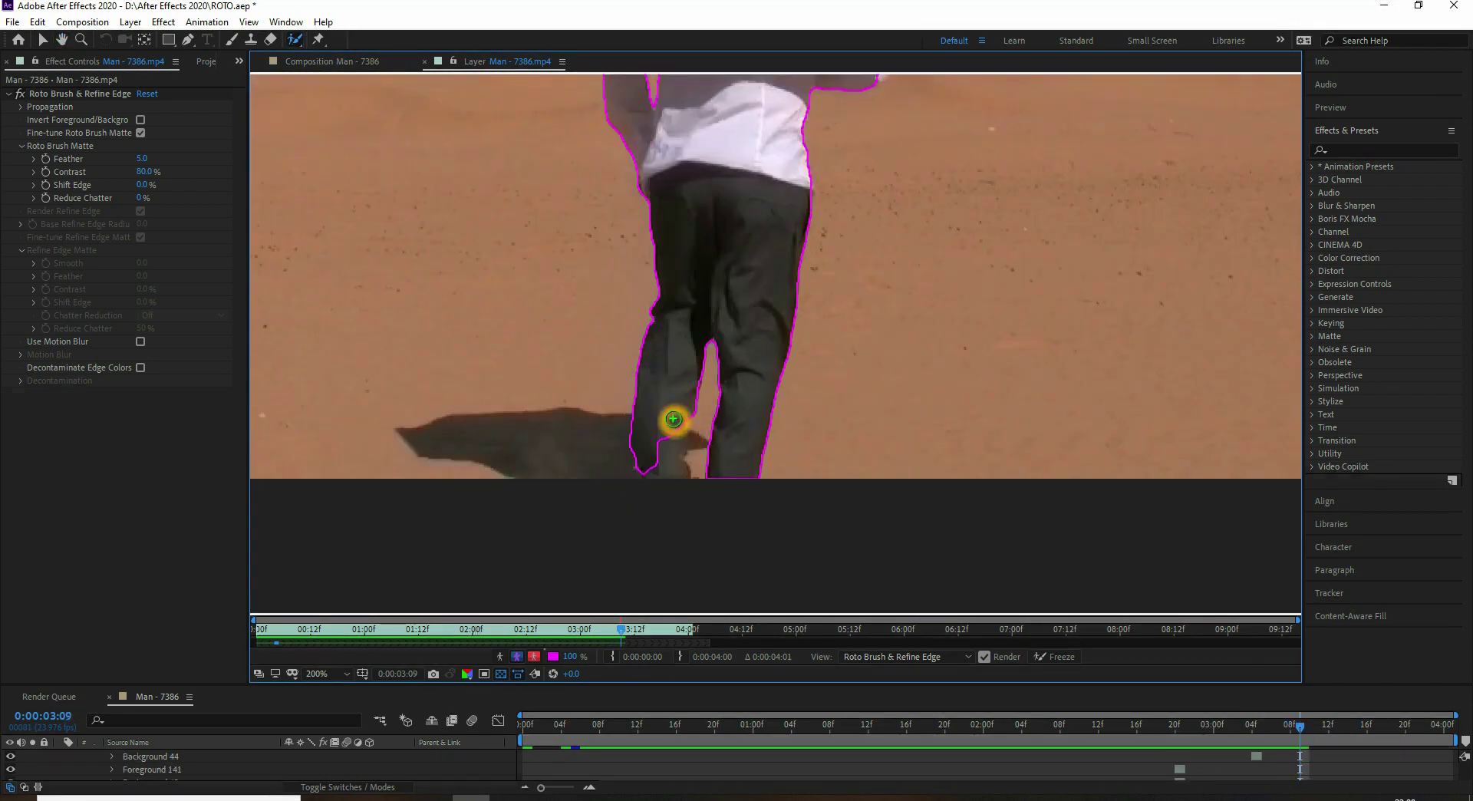
{"action": "left_click_drag", "start_coordinate": [726, 296], "coordinate": [672, 546]}
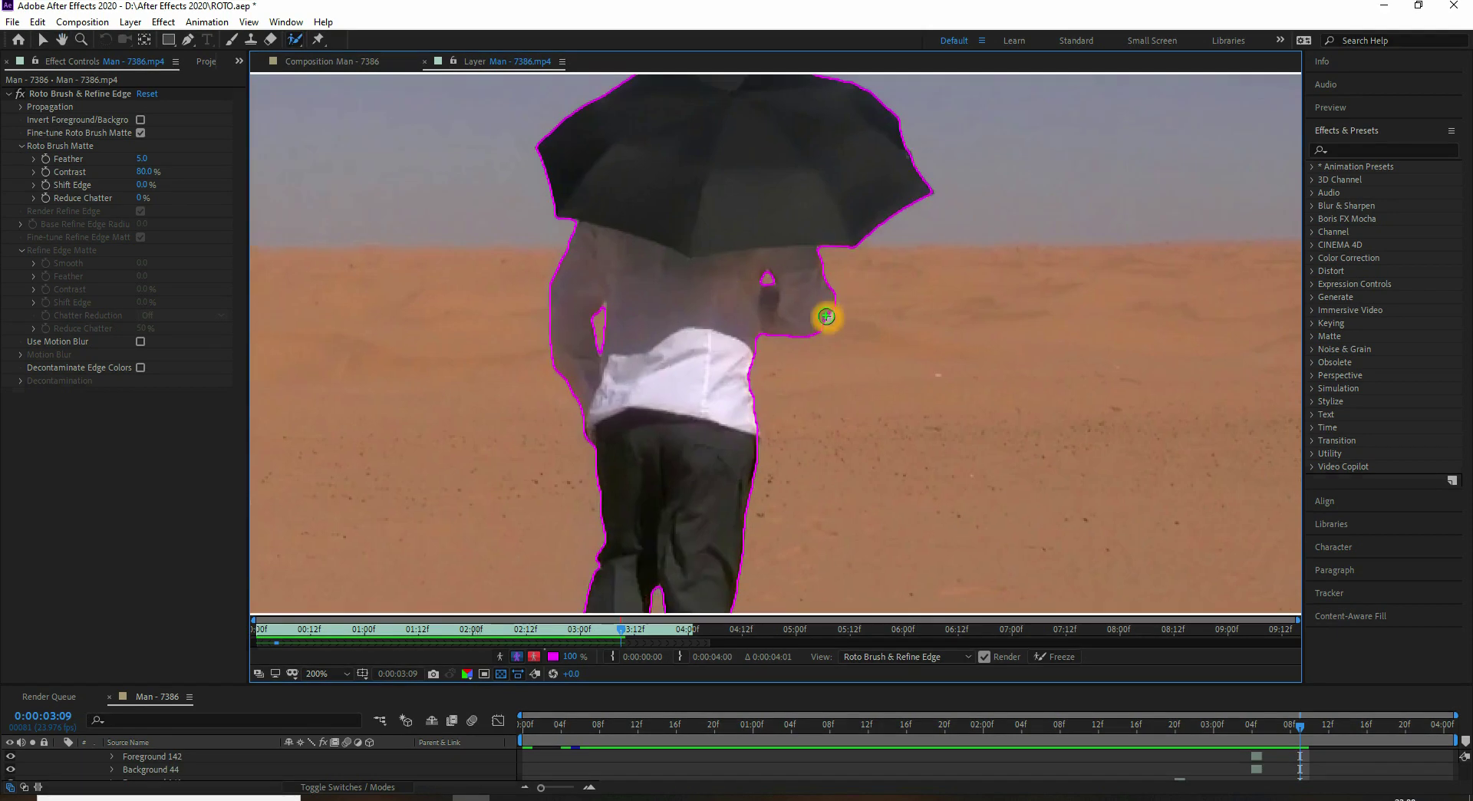
At 0:00:03:10 and 0:00:03:11, refine the selection along the left sleeve, the shirt's left edge and the lower trousers
{"action": "key", "text": "Page_Down"}
{"action": "left_click_drag", "start_coordinate": [581, 440], "coordinate": [593, 458]}
{"action": "left_click_drag", "start_coordinate": [683, 374], "coordinate": [694, 211]}
{"action": "key", "text": "Page_Down"}
{"action": "left_click_drag", "start_coordinate": [641, 533], "coordinate": [655, 543]}
{"action": "left_click_drag", "start_coordinate": [582, 165], "coordinate": [601, 293]}
{"action": "left_click_drag", "start_coordinate": [643, 217], "coordinate": [672, 296]}
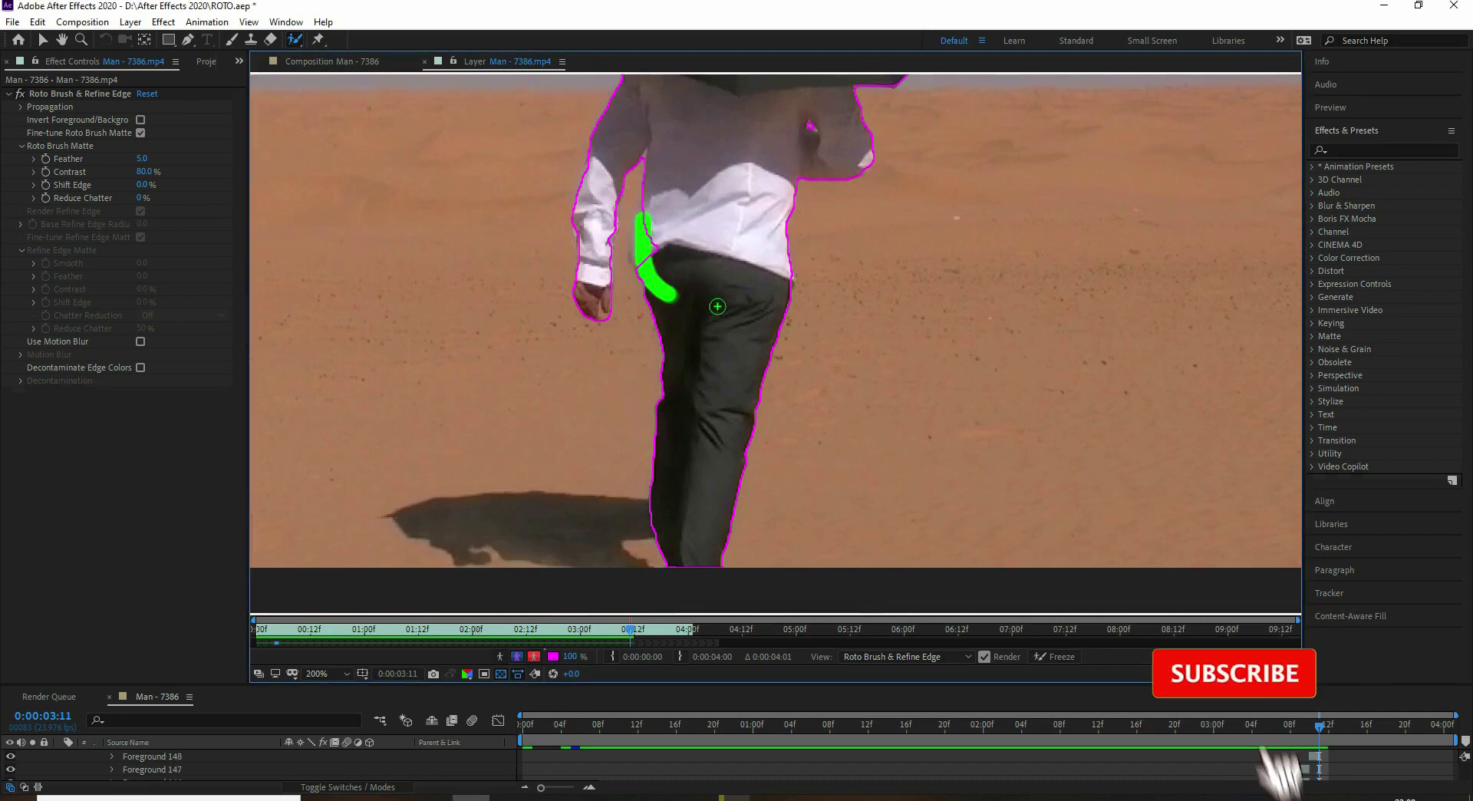
{"action": "mouse_move", "coordinate": [701, 234]}
{"action": "left_mouse_down"}
{"action": "mouse_move", "coordinate": [700, 416]}
{"action": "mouse_move", "coordinate": [636, 435]}
{"action": "left_mouse_up"}
From 0:00:03:12, correct the roto selection around the small gap beside the raised right arm
{"action": "key", "text": "Page_Down"}
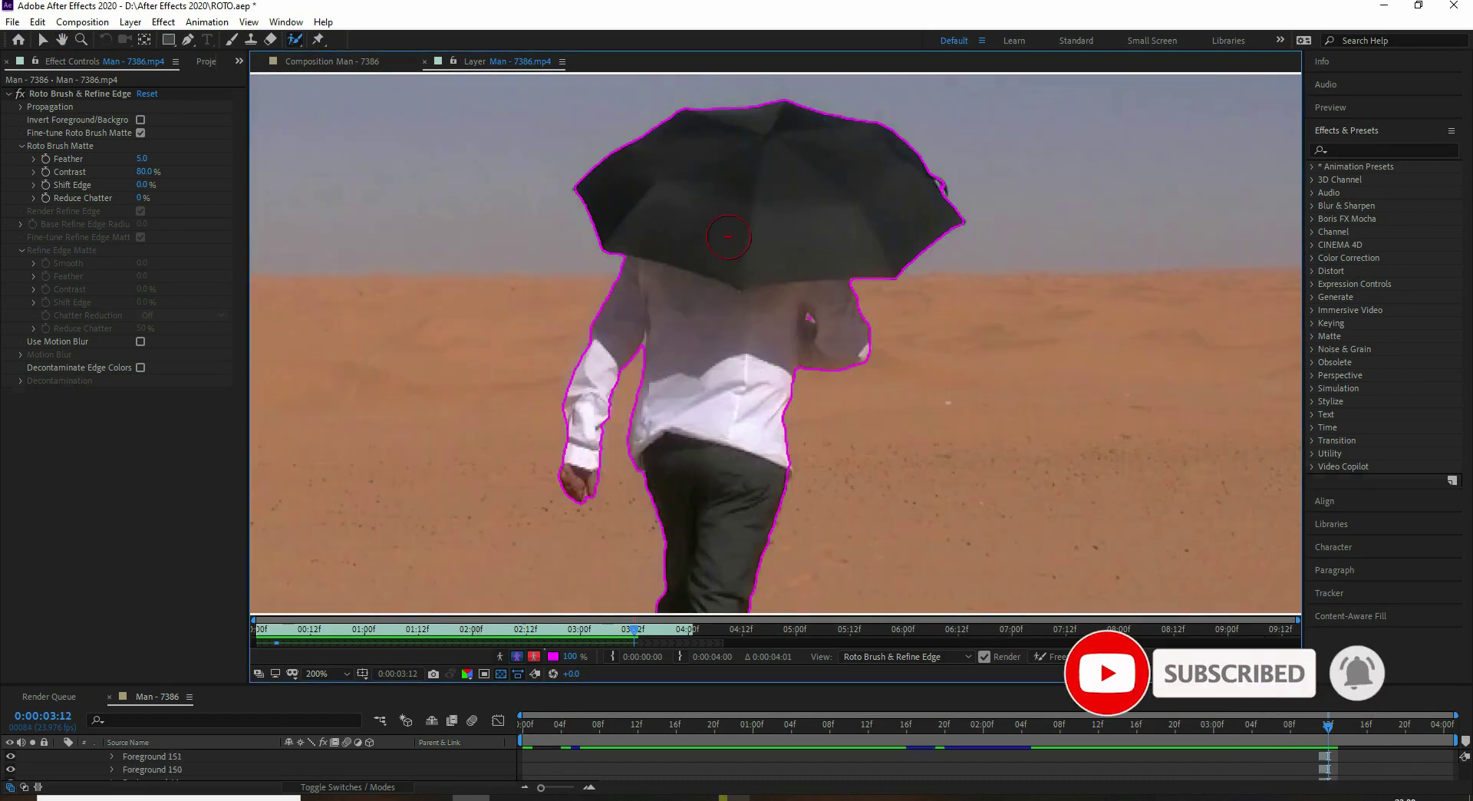
{"action": "key", "text": "Page_Down"}
{"action": "right_click", "coordinate": [793, 348]}
{"action": "left_click", "coordinate": [799, 320]}
{"action": "key", "text": "space"}
{"action": "left_click", "coordinate": [294, 40]}
{"action": "right_click", "coordinate": [821, 299]}
{"action": "right_click", "coordinate": [824, 286]}
{"action": "left_click", "coordinate": [785, 263]}
{"action": "key", "text": "space"}
{"action": "left_click_drag", "start_coordinate": [810, 323], "coordinate": [803, 297]}
{"action": "left_click", "coordinate": [585, 375]}
{"action": "key", "text": "space"}
{"action": "left_click_drag", "start_coordinate": [712, 453], "coordinate": [724, 258]}
Check the frames after 0:00:03:12 and add the missing bottom edge of the trouser leg at 0:00:03:16
{"action": "key", "text": "Page_Down"}
{"action": "key", "text": "Page_Down"}
{"action": "key", "text": "Page_Down"}
{"action": "key", "text": "Page_Down"}
{"action": "key", "text": "Page_Down"}
{"action": "key", "text": "Page_Up"}
{"action": "key", "text": "Page_Up"}
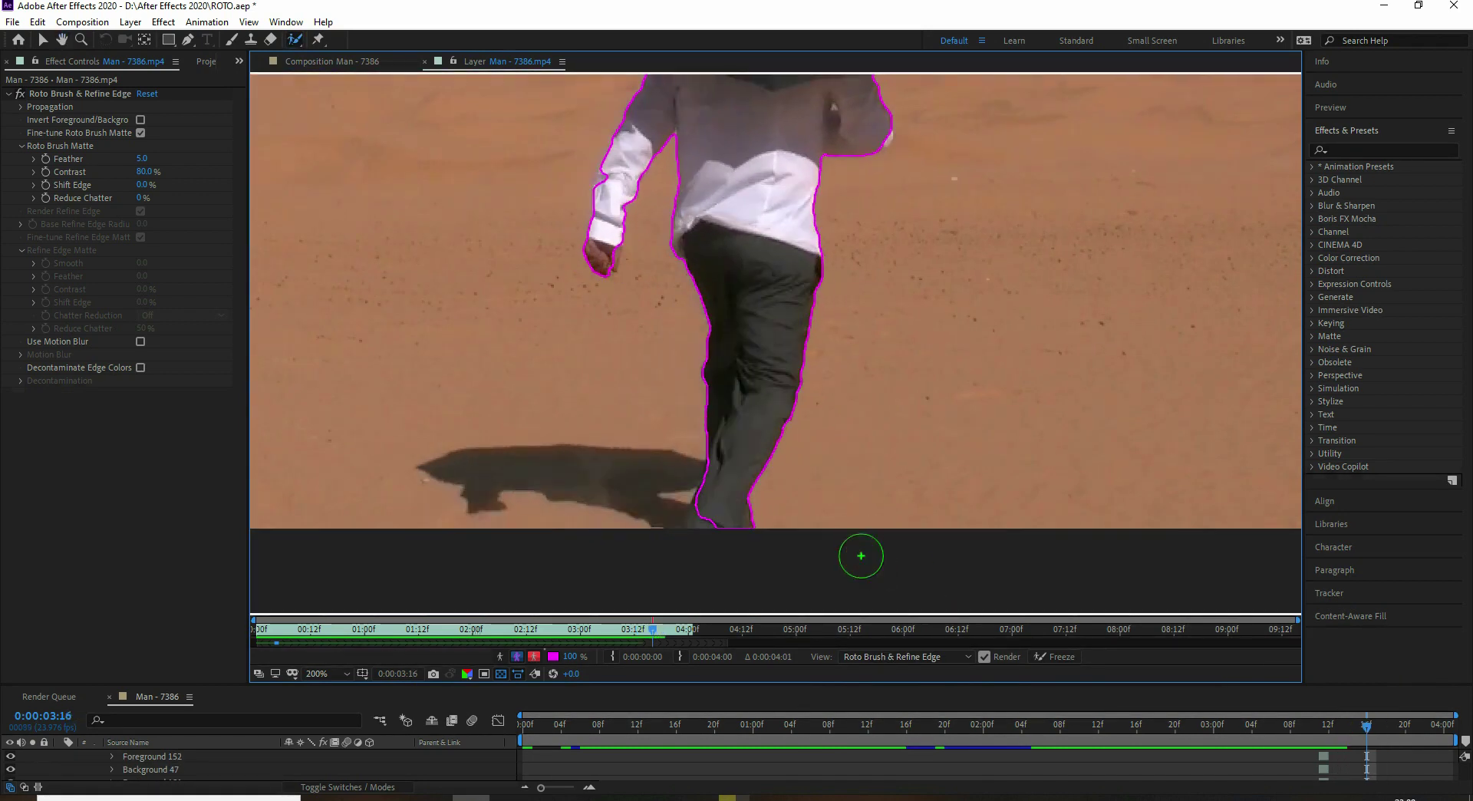
{"action": "left_click_drag", "start_coordinate": [705, 526], "coordinate": [709, 575]}
At 0:00:03:16, refine the outline around the left sleeve, hand and raised elbow, and subtract the sand between arm and shirt
{"action": "right_click", "coordinate": [604, 255]}
{"action": "right_click", "coordinate": [543, 258]}
{"action": "left_click", "coordinate": [665, 203]}
{"action": "left_click", "coordinate": [740, 260]}
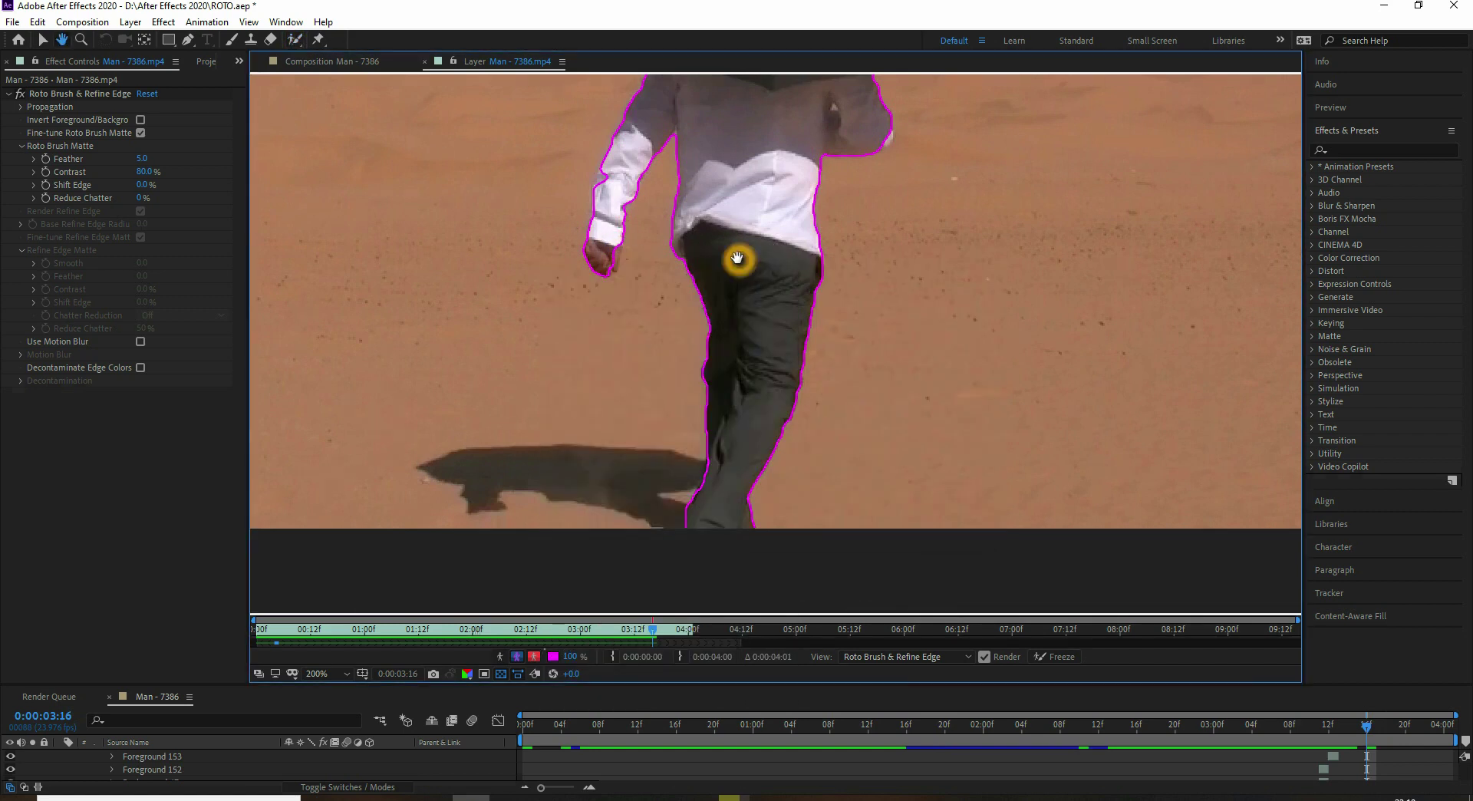
{"action": "key", "text": "space"}
{"action": "left_click_drag", "start_coordinate": [740, 262], "coordinate": [727, 317]}
{"action": "right_click", "coordinate": [714, 286]}
{"action": "left_click", "coordinate": [740, 286]}
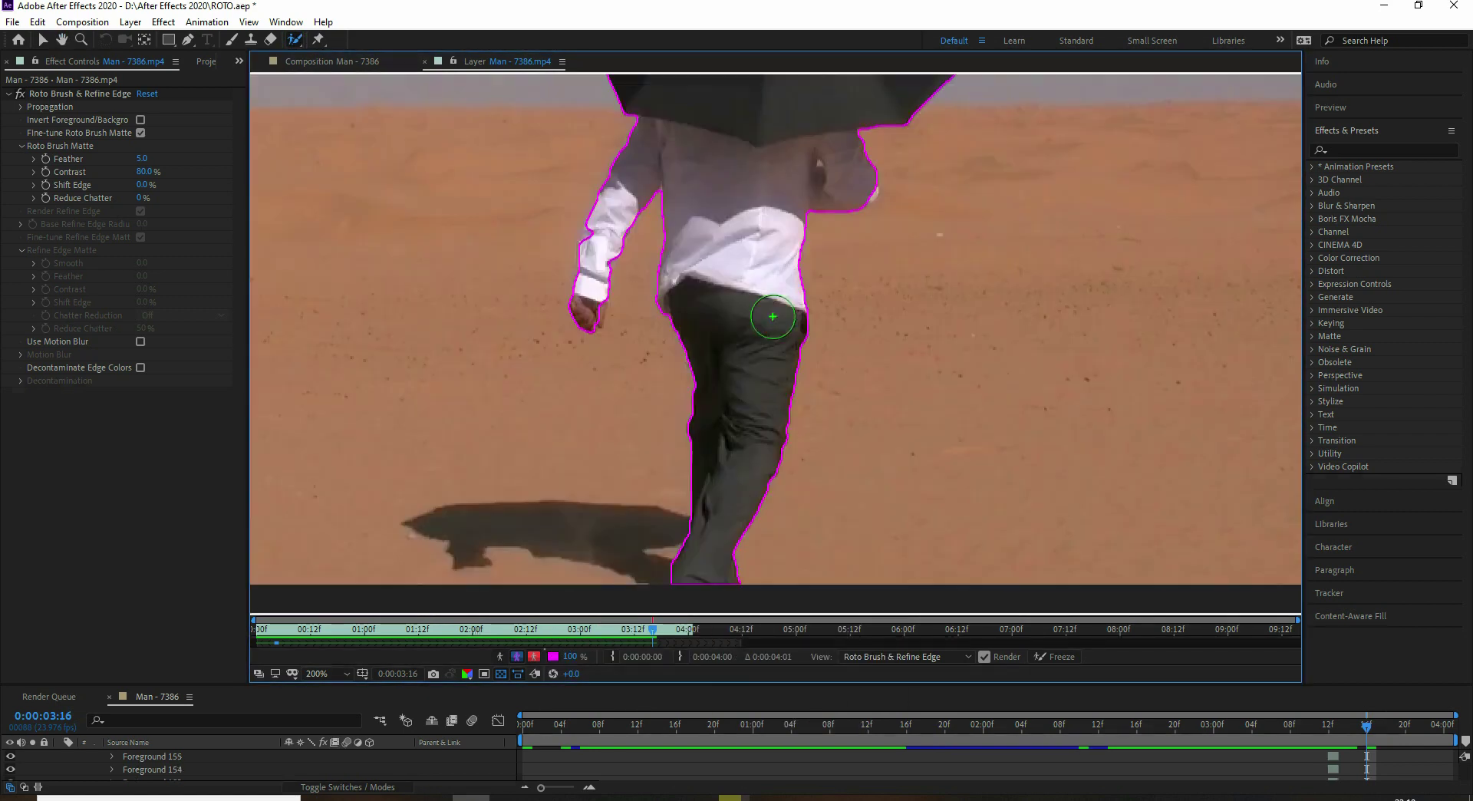
{"action": "left_click", "coordinate": [725, 219]}
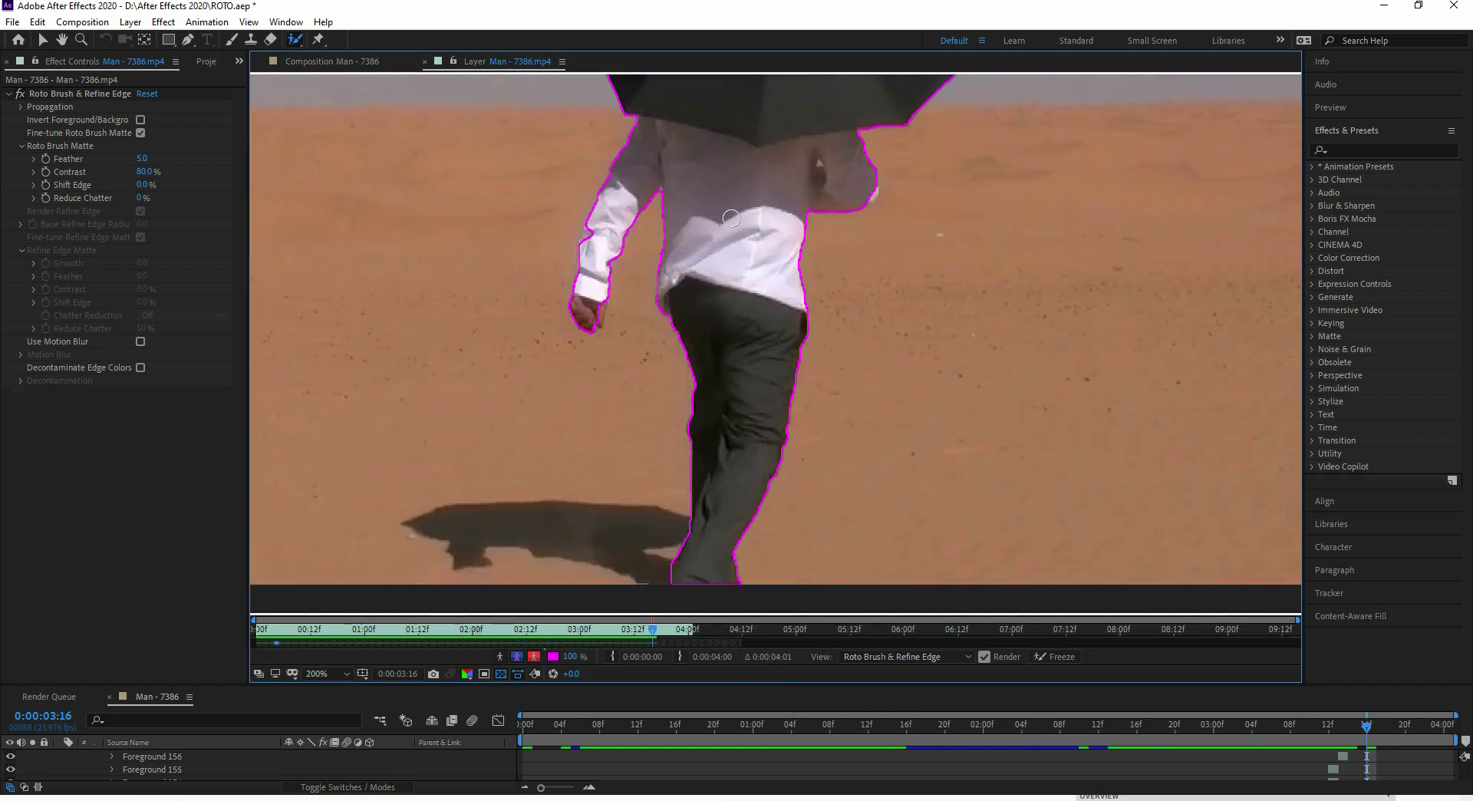
{"action": "left_click", "coordinate": [871, 195]}
{"action": "left_click_drag", "start_coordinate": [591, 231], "coordinate": [585, 251]}
{"action": "left_click_drag", "start_coordinate": [601, 302], "coordinate": [599, 313]}
{"action": "mouse_move", "coordinate": [644, 257]}
{"action": "left_mouse_down", "text": "alt"}
{"action": "mouse_move", "coordinate": [645, 348]}
{"action": "mouse_move", "coordinate": [667, 288]}
{"action": "left_mouse_up", "text": "alt"}
{"action": "left_click_drag", "start_coordinate": [753, 253], "coordinate": [751, 392]}
Compare the frames before 0:00:03:16 and correct the outline around the lower trouser legs there
{"action": "key", "text": "Page_Up"}
{"action": "left_click_drag", "start_coordinate": [724, 468], "coordinate": [775, 595]}
{"action": "key", "text": "Page_Up"}
{"action": "key", "text": "Page_Up"}
{"action": "key", "text": "Page_Up"}
{"action": "key", "text": "Page_Down"}
{"action": "key", "text": "Page_Up"}
{"action": "key", "text": "Page_Down"}
{"action": "key", "text": "Page_Down"}
{"action": "left_click_drag", "start_coordinate": [651, 529], "coordinate": [666, 536]}
{"action": "left_click", "coordinate": [669, 471]}
{"action": "left_click", "coordinate": [790, 526]}
Refine the trouser hem up to 0:00:03:15 and subtract the ground shadow beside it
{"action": "key", "text": "Page_Down"}
{"action": "key", "text": "Page_Up"}
{"action": "left_click_drag", "start_coordinate": [907, 422], "coordinate": [892, 428]}
{"action": "left_click_drag", "start_coordinate": [817, 484], "coordinate": [827, 162]}
{"action": "left_click_drag", "start_coordinate": [762, 461], "coordinate": [761, 470]}
{"action": "key", "text": "Page_Down"}
{"action": "left_click", "coordinate": [770, 452], "text": "alt"}
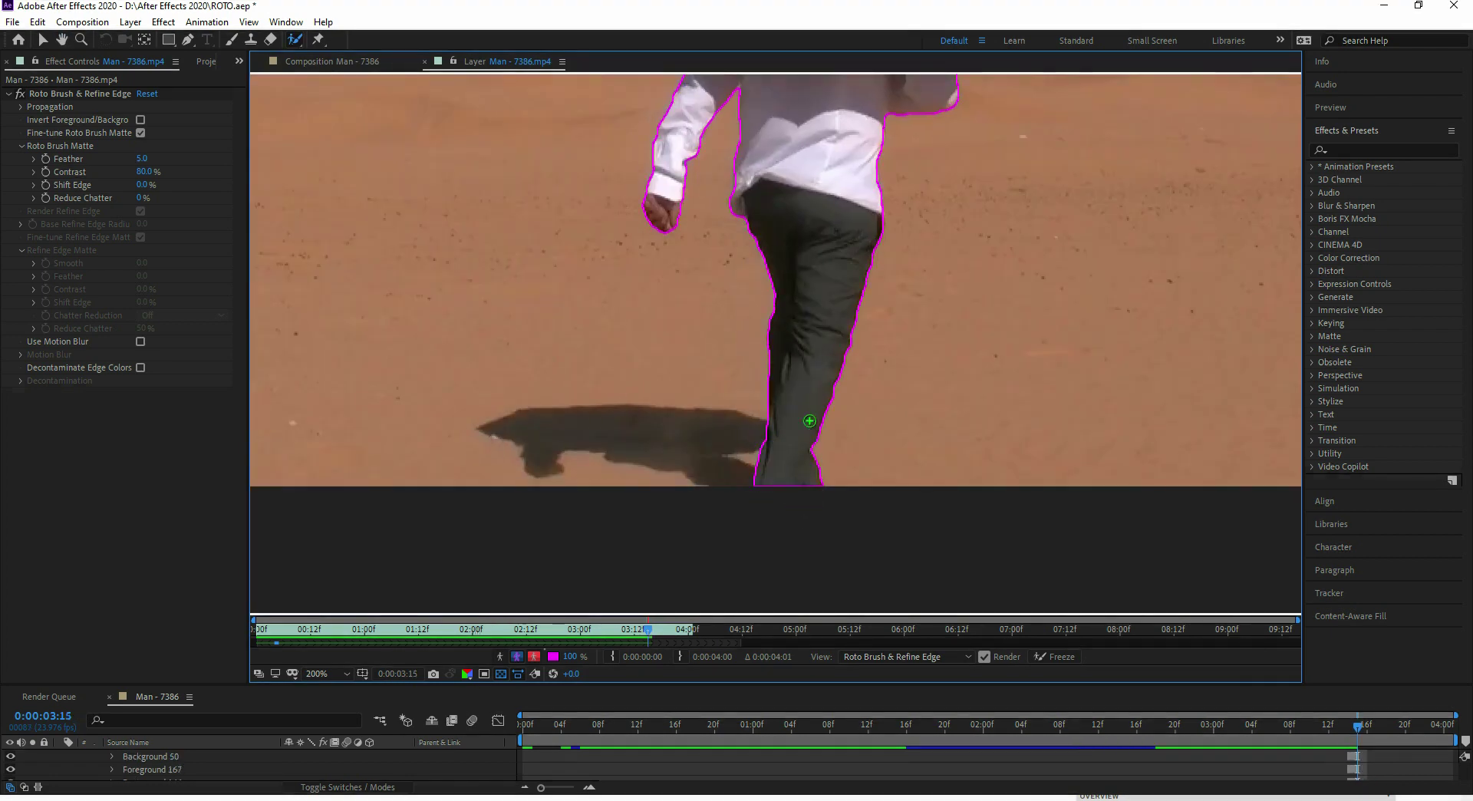
{"action": "left_click_drag", "start_coordinate": [830, 236], "coordinate": [738, 544]}
At 0:00:03:17, add the left cuff and hand to the selection and subtract the sand beside the hand
{"action": "key", "text": "Page_Down"}
{"action": "scroll", "coordinate": [743, 543], "scroll_direction": "down", "scroll_amount": 3}
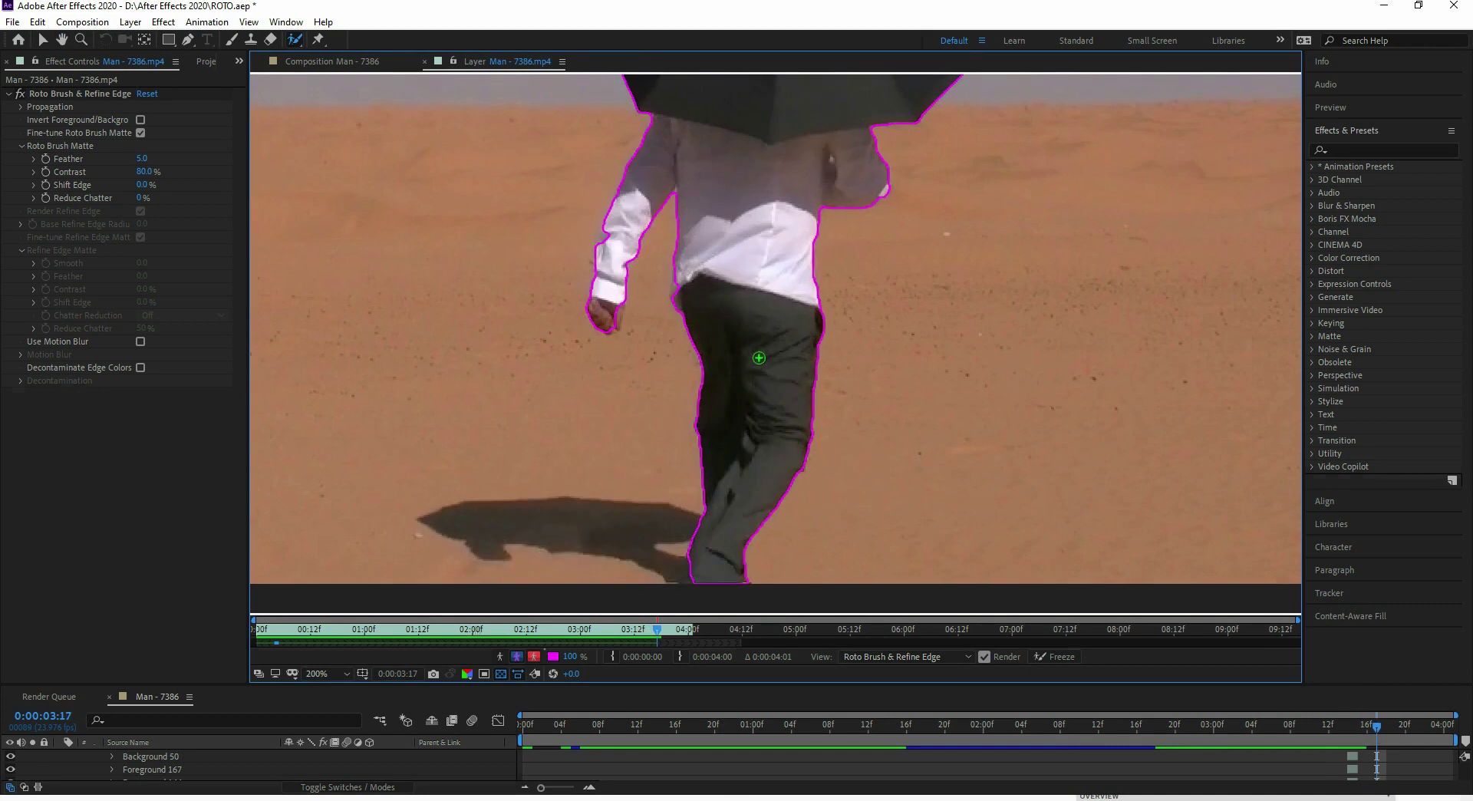
{"action": "left_click_drag", "start_coordinate": [627, 251], "coordinate": [608, 316]}
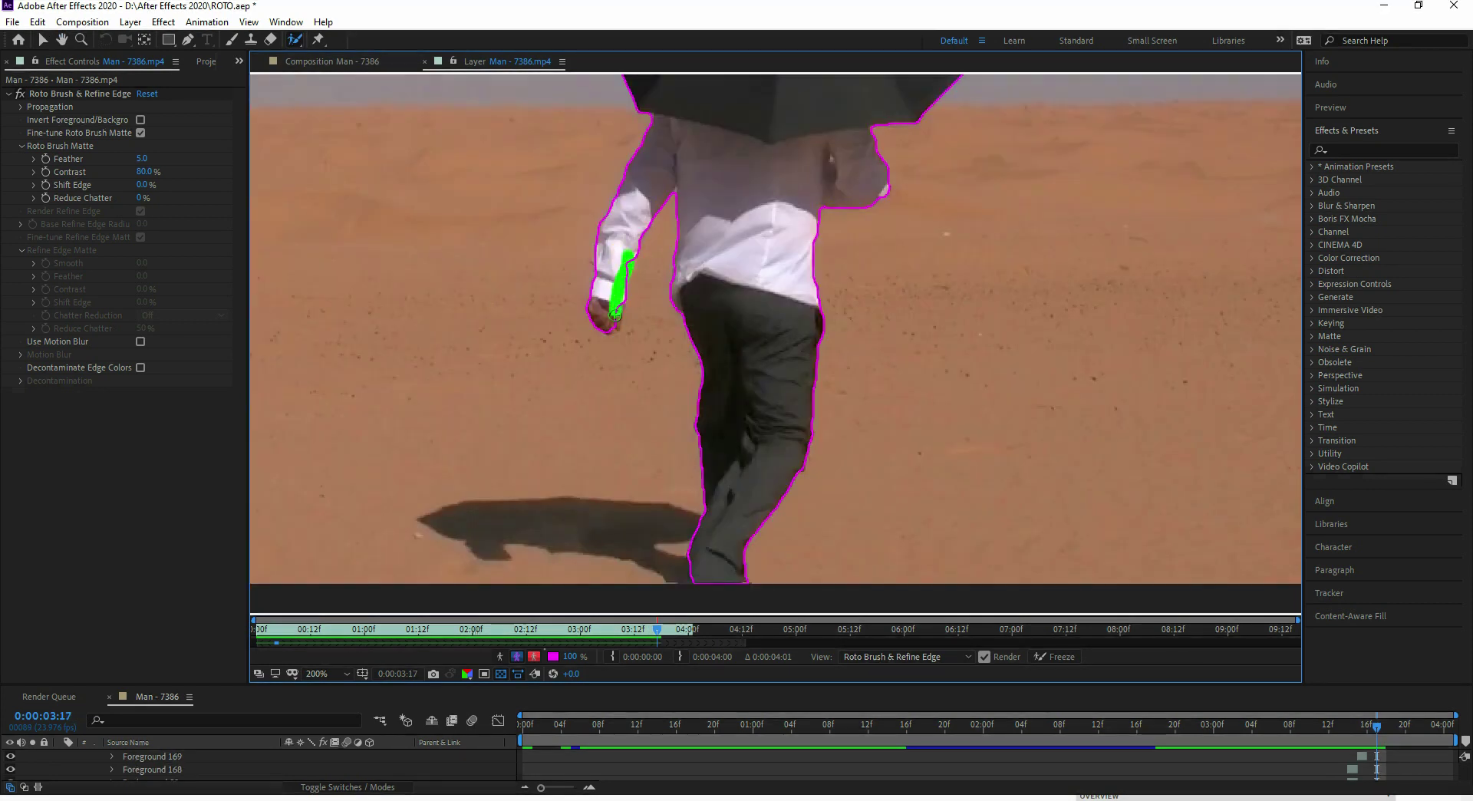
{"action": "left_click", "coordinate": [645, 310], "text": "alt"}
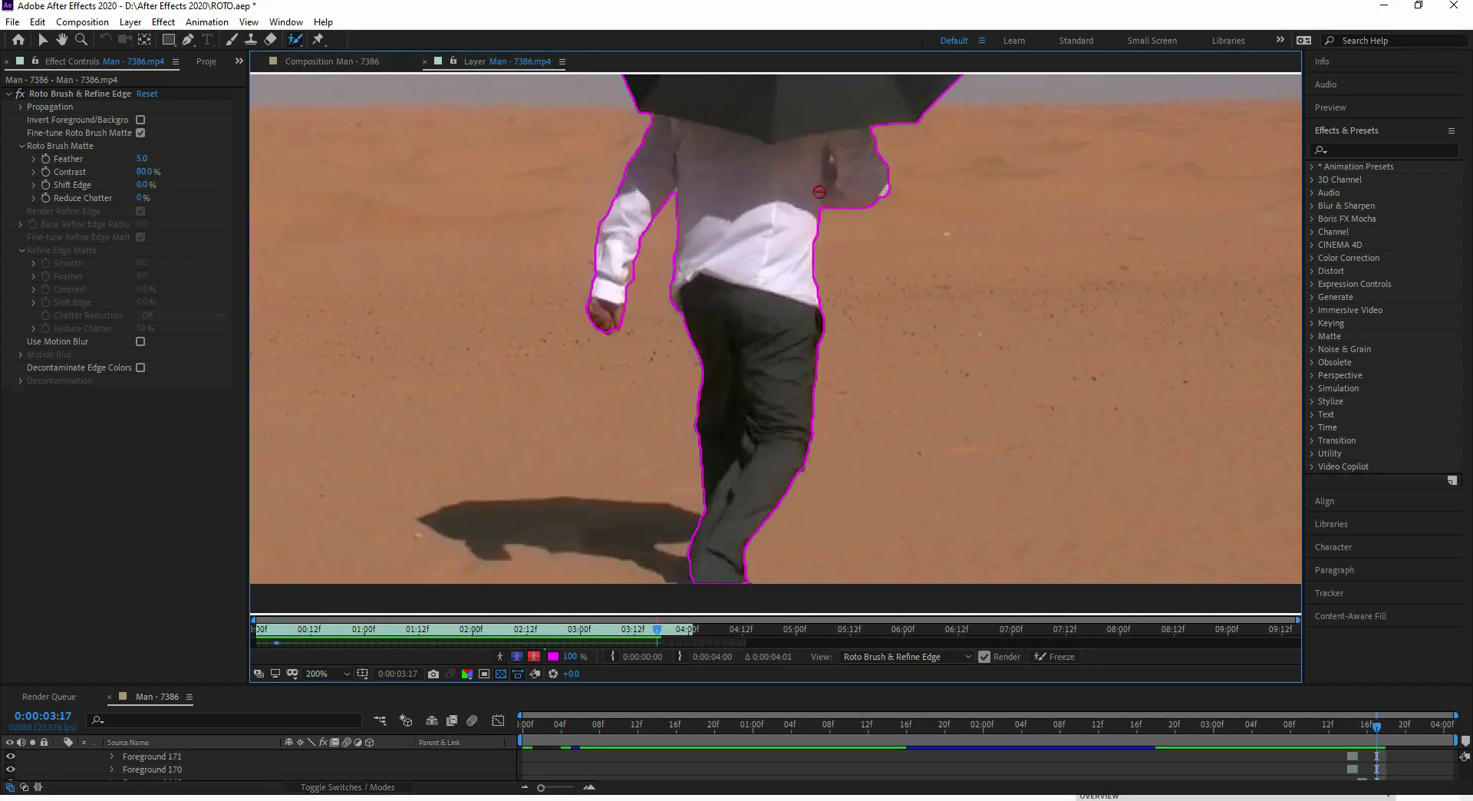
{"action": "right_click", "coordinate": [765, 319]}
{"action": "key", "text": "Escape"}
At 0:00:03:18, add the left hand and the shirt's lower left edge to the selection
{"action": "scroll", "coordinate": [774, 215], "scroll_direction": "up", "scroll_amount": 3}
{"action": "key", "text": "Page_Down"}
{"action": "scroll", "coordinate": [747, 383], "scroll_direction": "down", "scroll_amount": 3}
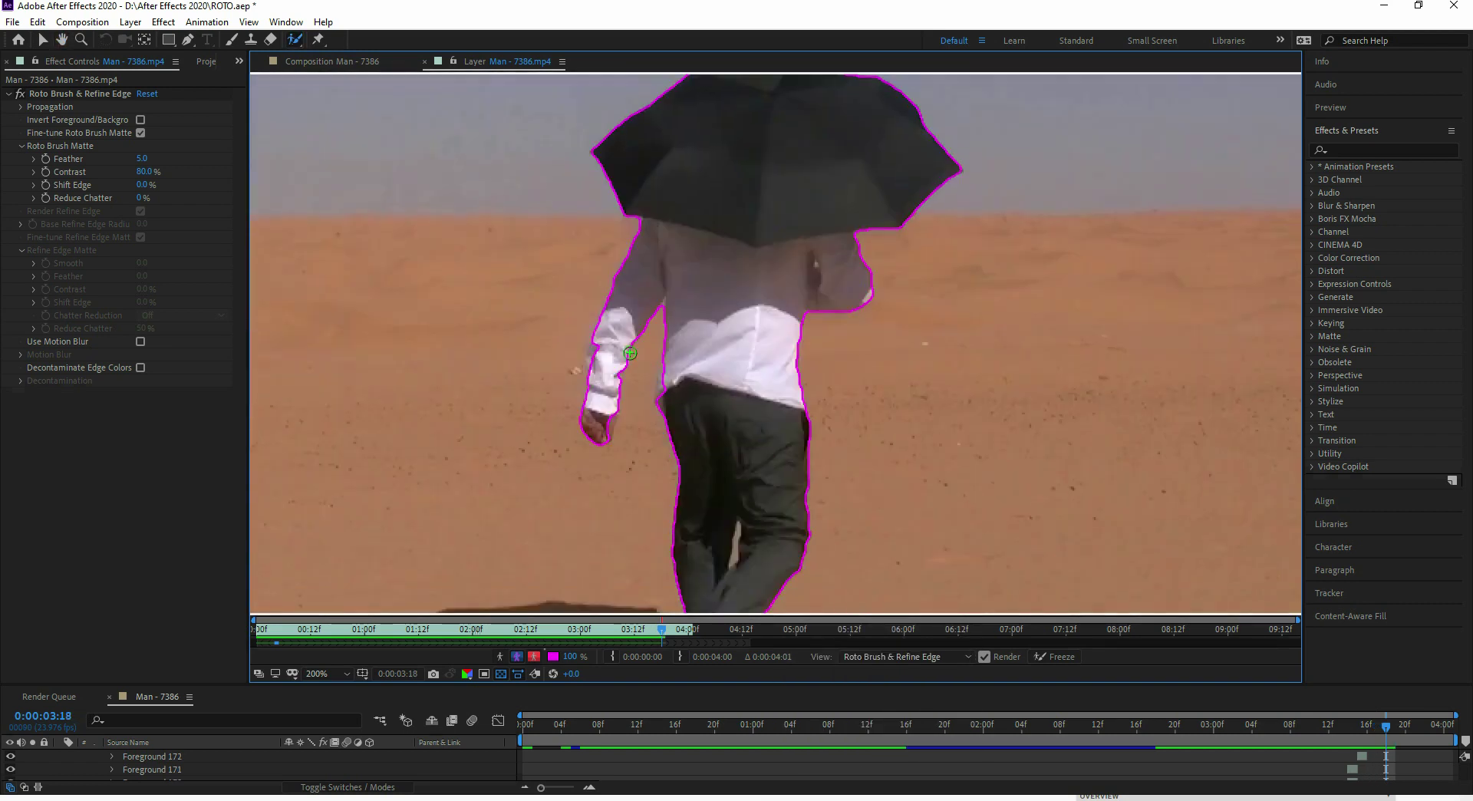
{"action": "left_click_drag", "start_coordinate": [605, 405], "coordinate": [606, 431]}
{"action": "left_click_drag", "start_coordinate": [671, 369], "coordinate": [663, 402]}
{"action": "left_click_drag", "start_coordinate": [734, 494], "coordinate": [737, 328]}
At 0:00:03:18, cut out the sand gap between the legs and tighten its edge against the trousers
{"action": "key", "text": "Page_Up"}
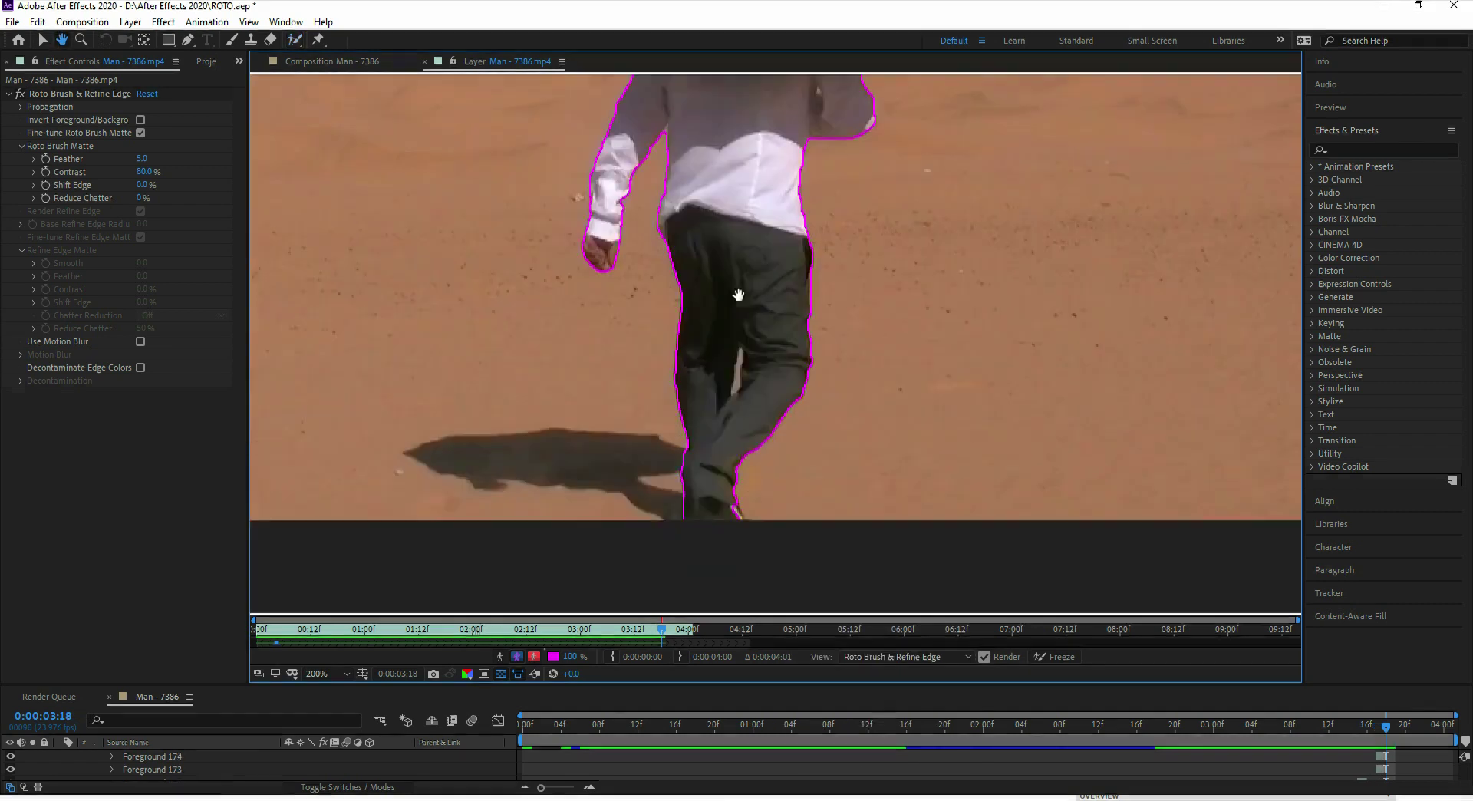
{"action": "key", "text": "Page_Down"}
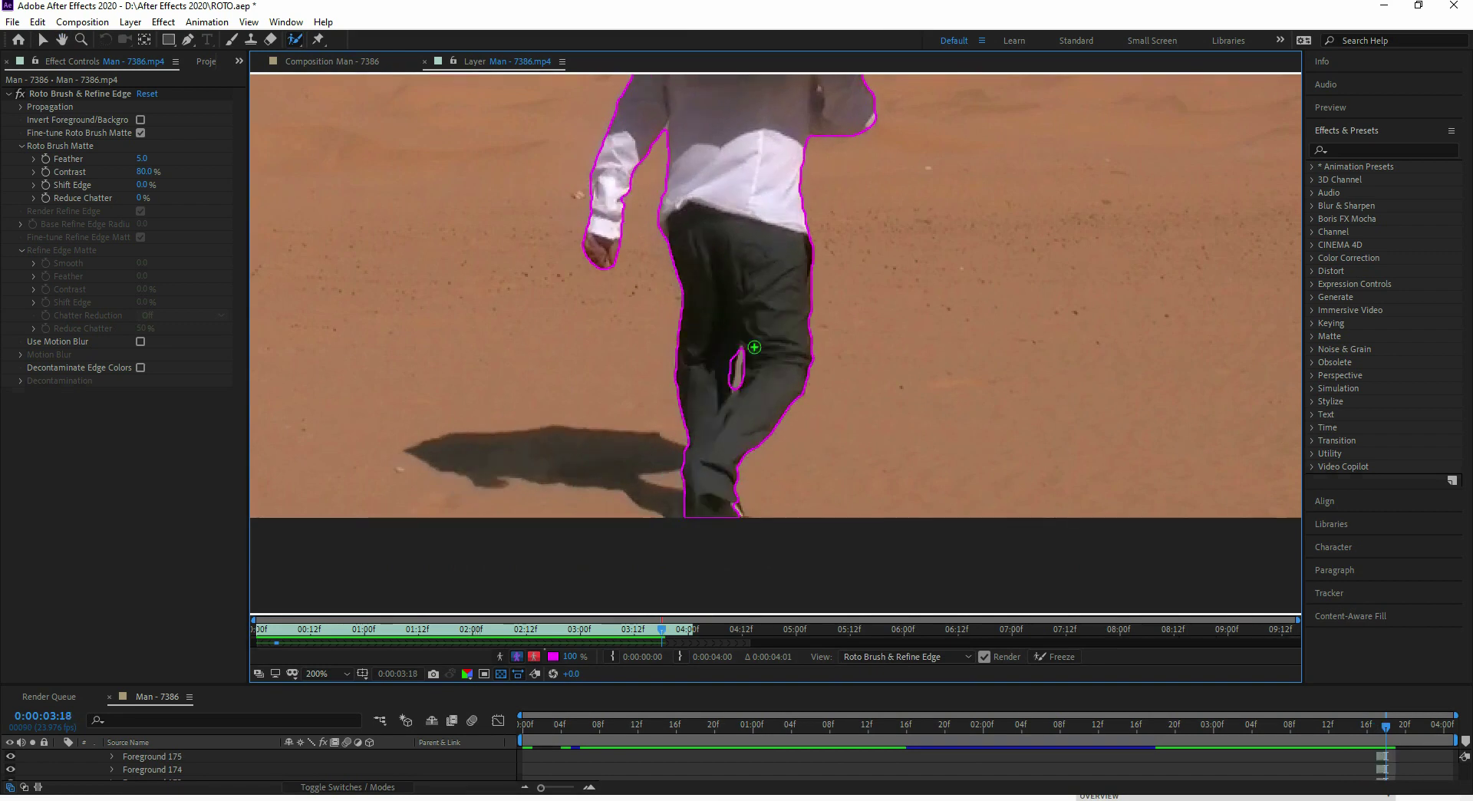
{"action": "left_click_drag", "start_coordinate": [756, 355], "coordinate": [739, 379]}
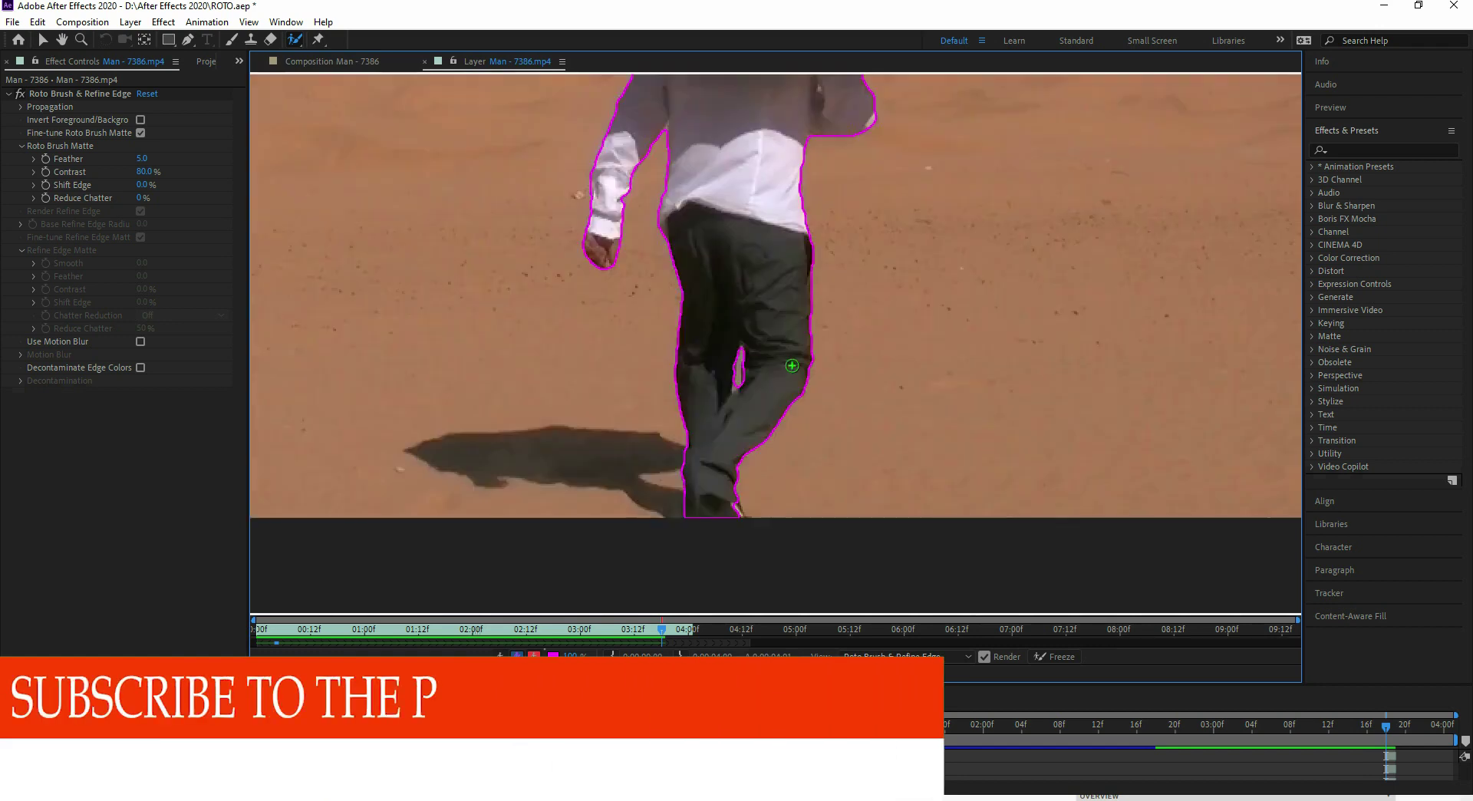
At 0:00:03:19, add the shirt's lower left edge at the waist to the selection
{"action": "left_click_drag", "start_coordinate": [792, 366], "coordinate": [789, 555]}
{"action": "key", "text": "Page_Down"}
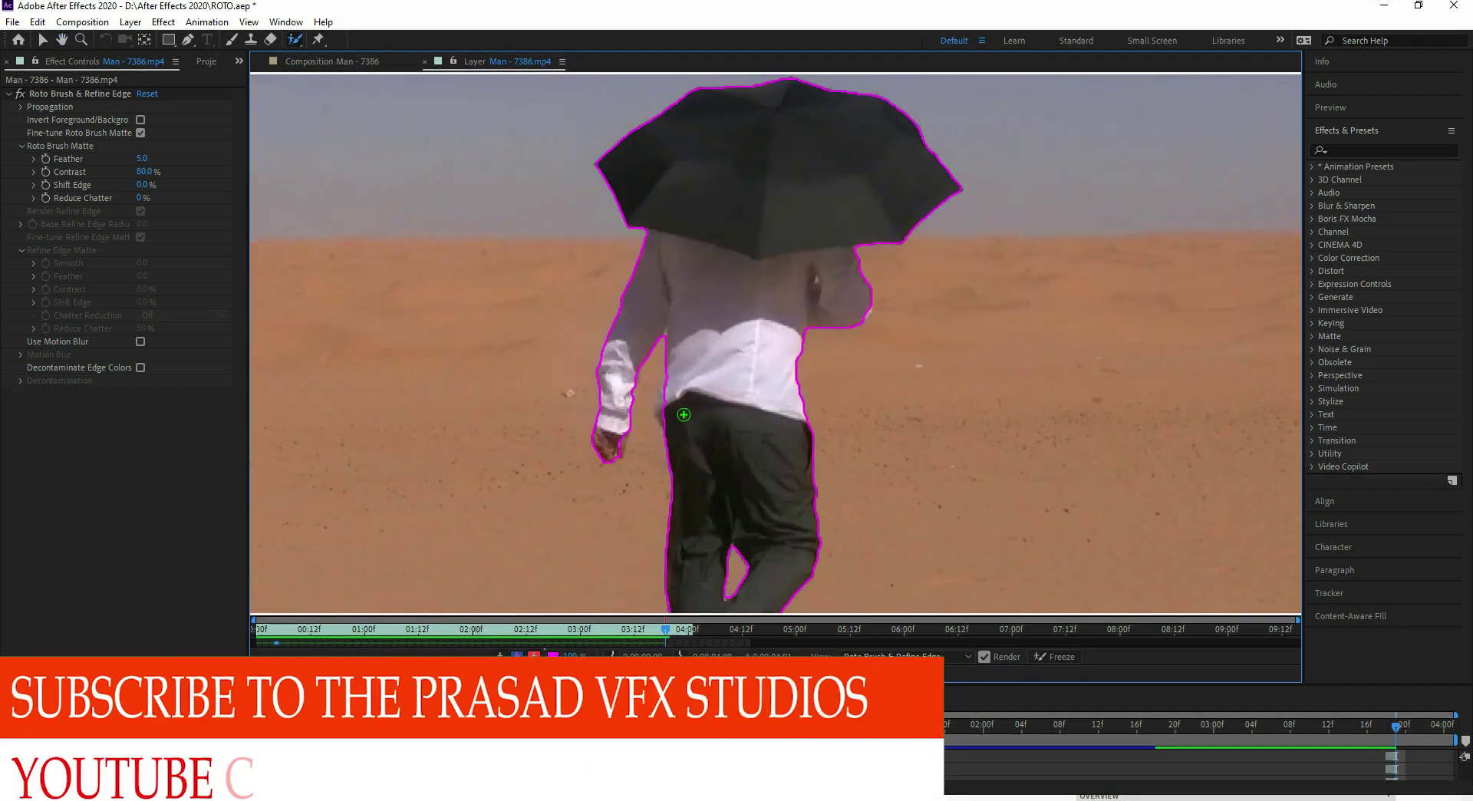
{"action": "left_click_drag", "start_coordinate": [670, 376], "coordinate": [667, 390]}
{"action": "left_click_drag", "start_coordinate": [741, 471], "coordinate": [755, 341]}
At 0:00:03:21, add the left cuff beside the shirt, the trouser hem and the raised shoe to the selection
{"action": "key", "text": "Page_Down"}
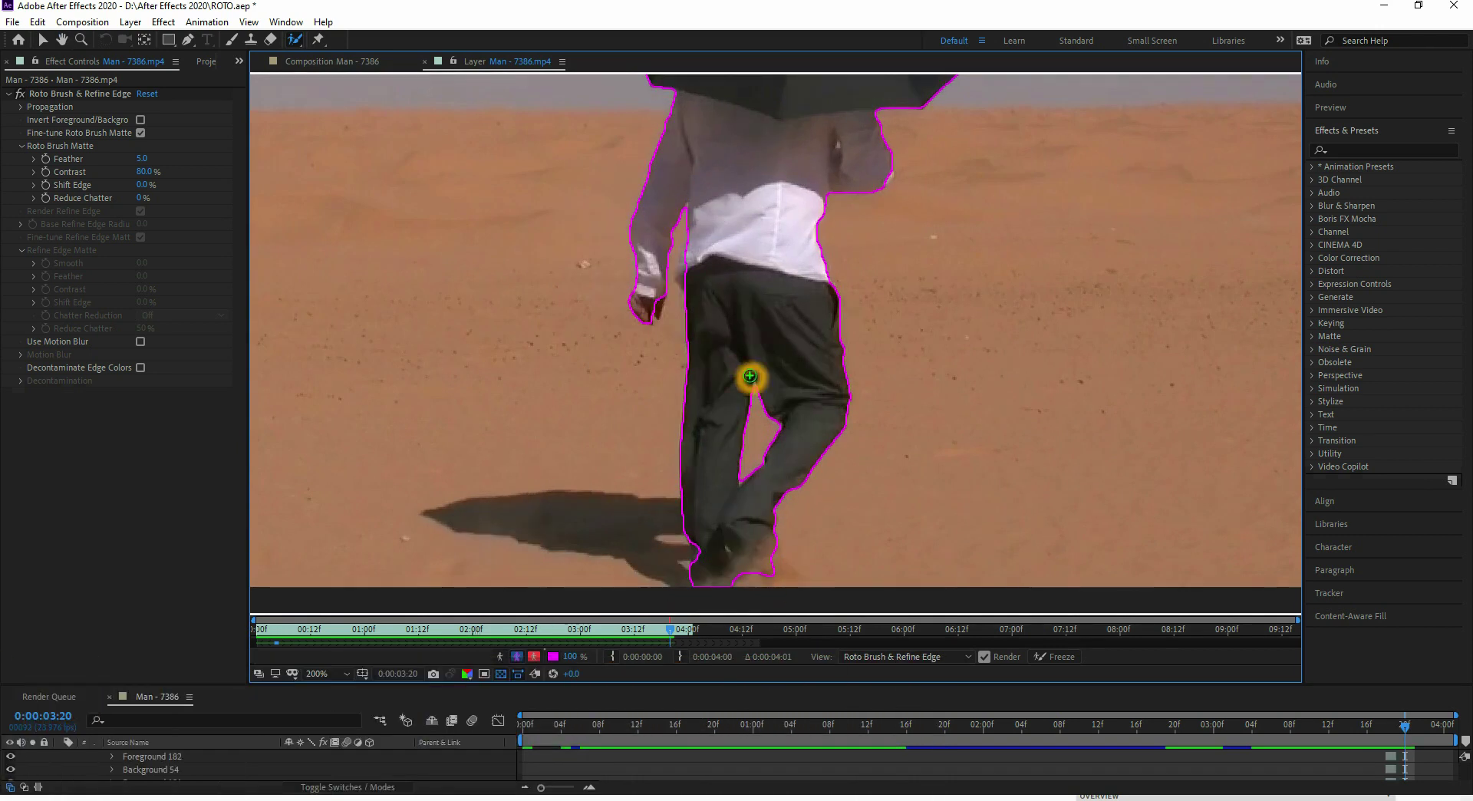
{"action": "key", "text": "Page_Down"}
{"action": "left_click_drag", "start_coordinate": [813, 192], "coordinate": [742, 242]}
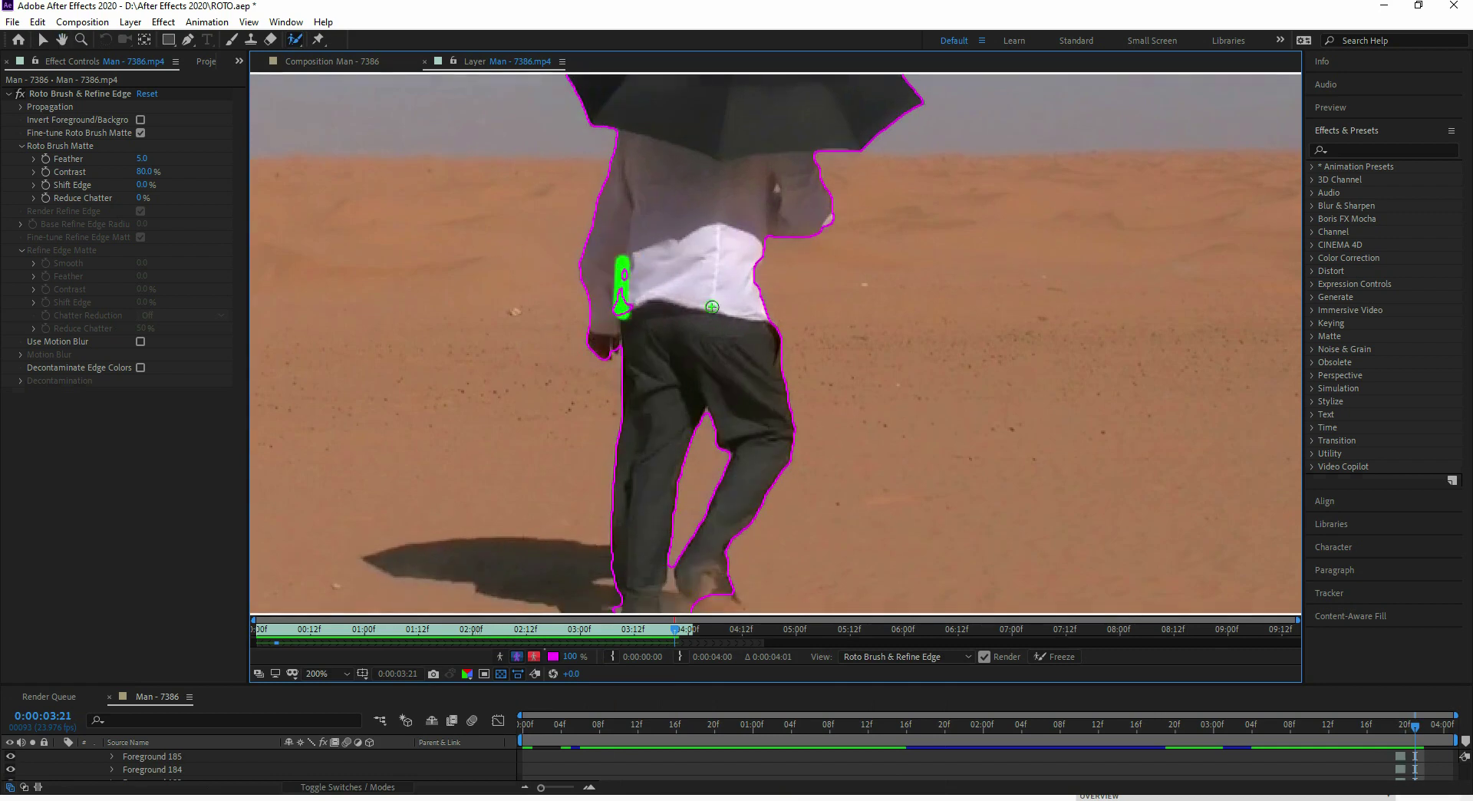
{"action": "scroll", "coordinate": [691, 361], "scroll_direction": "down", "scroll_amount": 2}
{"action": "left_click_drag", "start_coordinate": [632, 545], "coordinate": [611, 523]}
{"action": "left_click_drag", "start_coordinate": [668, 477], "coordinate": [667, 509]}
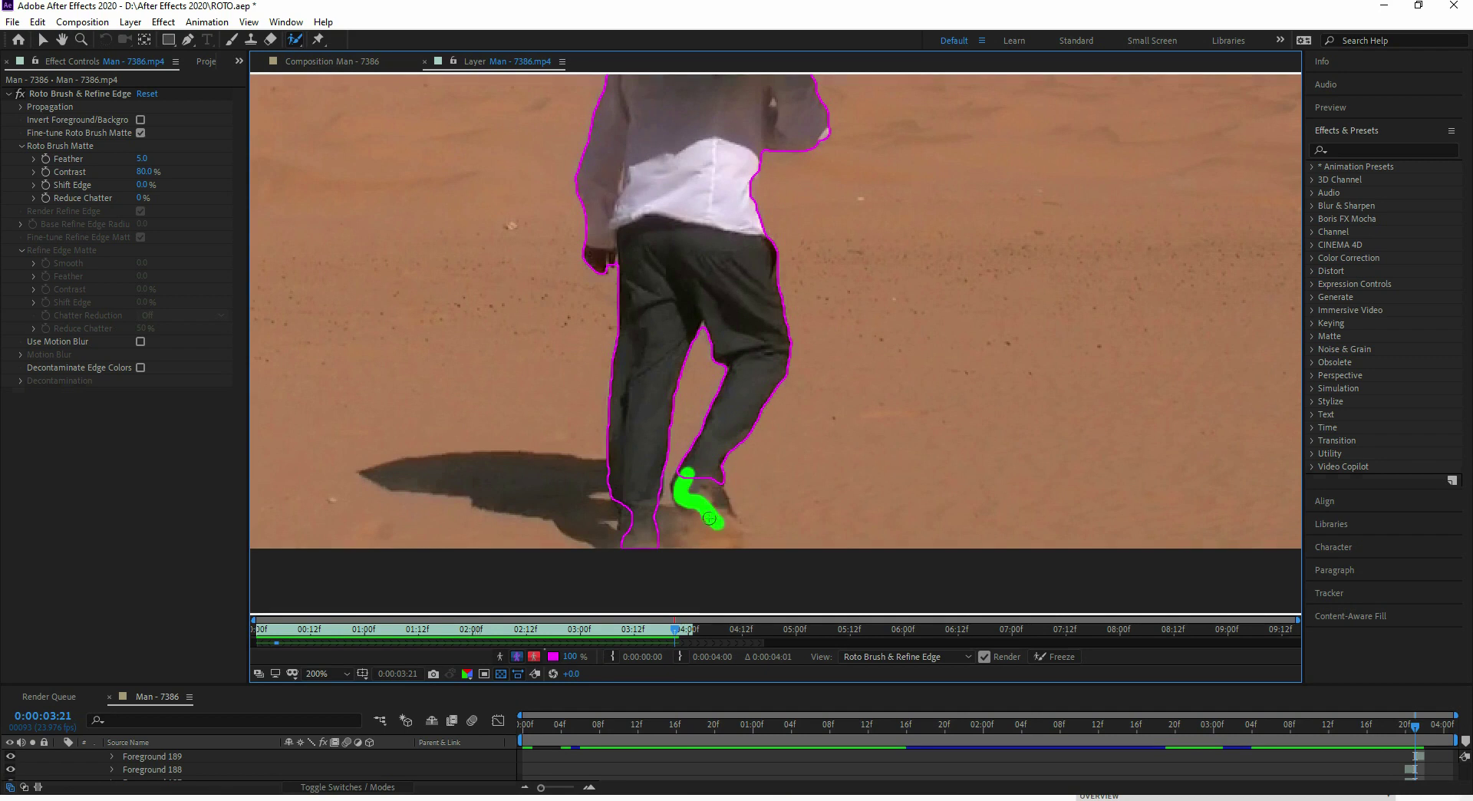
{"action": "left_click_drag", "start_coordinate": [701, 524], "coordinate": [718, 531]}
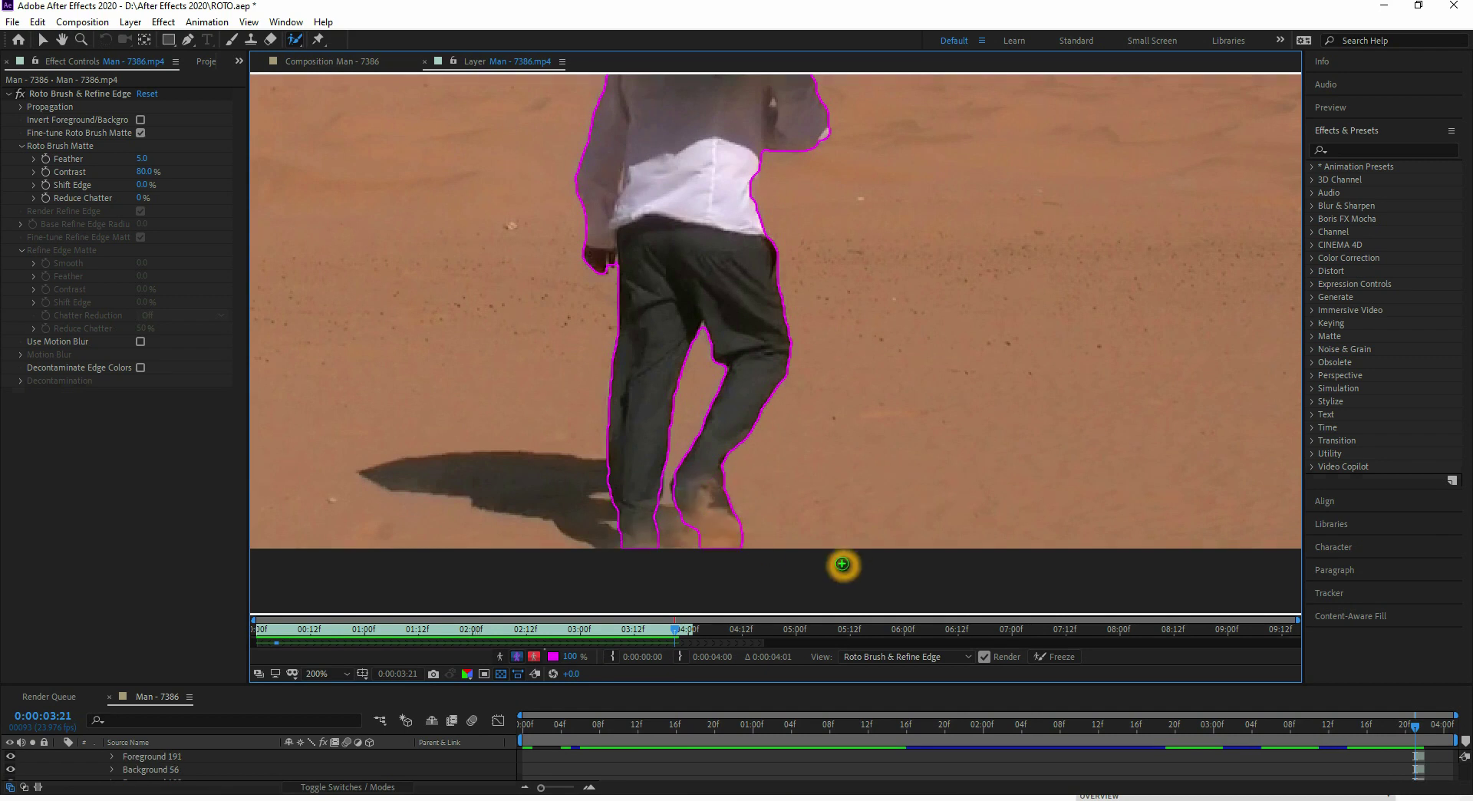
{"action": "left_click_drag", "start_coordinate": [738, 221], "coordinate": [754, 266]}
At 0:00:03:22, refine the selection around the shoes and subtract the small gap inside the bent right arm
{"action": "key", "text": "Page_Down"}
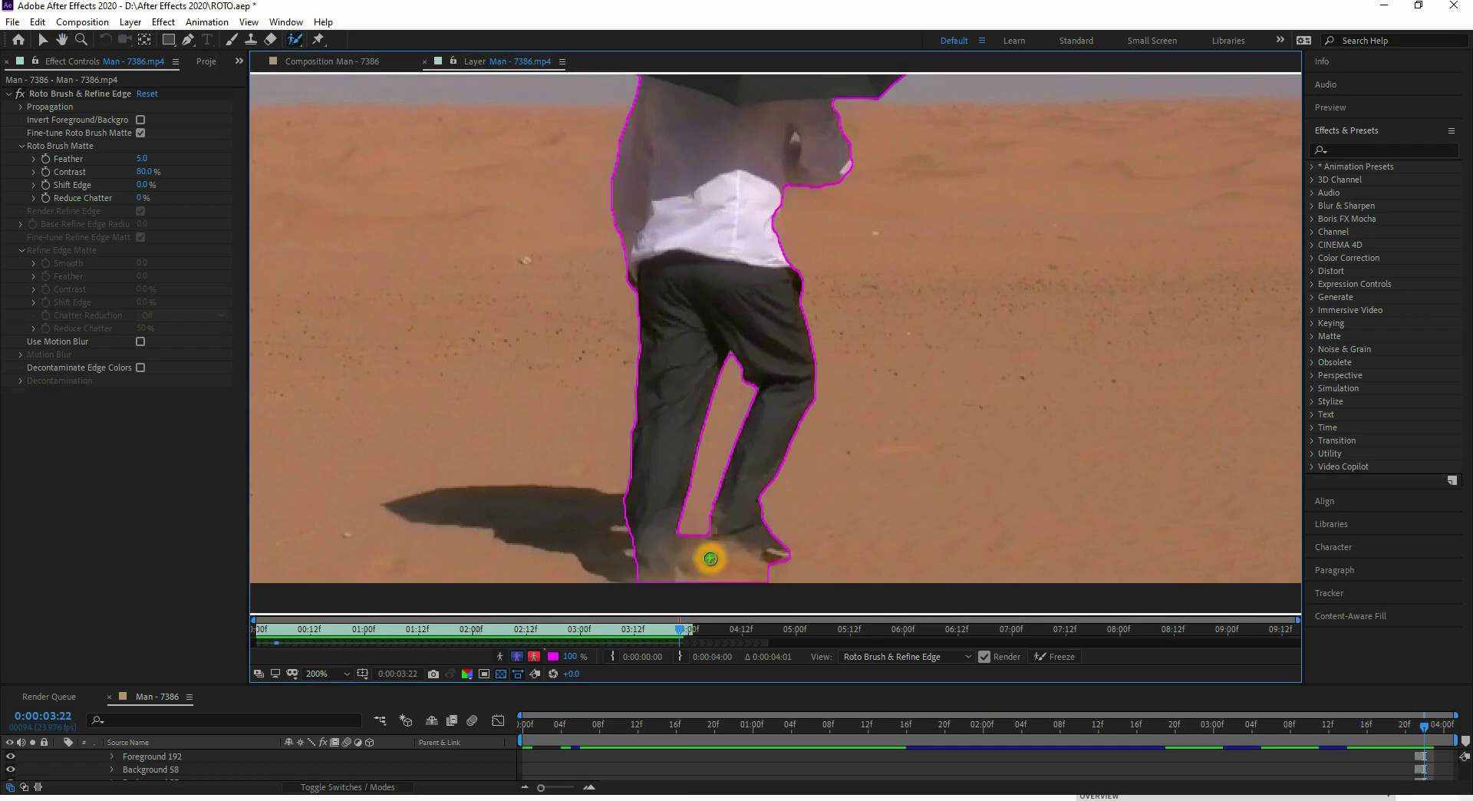
{"action": "left_click_drag", "start_coordinate": [707, 557], "coordinate": [713, 568]}
{"action": "scroll", "coordinate": [702, 298], "scroll_direction": "up", "scroll_amount": 3}
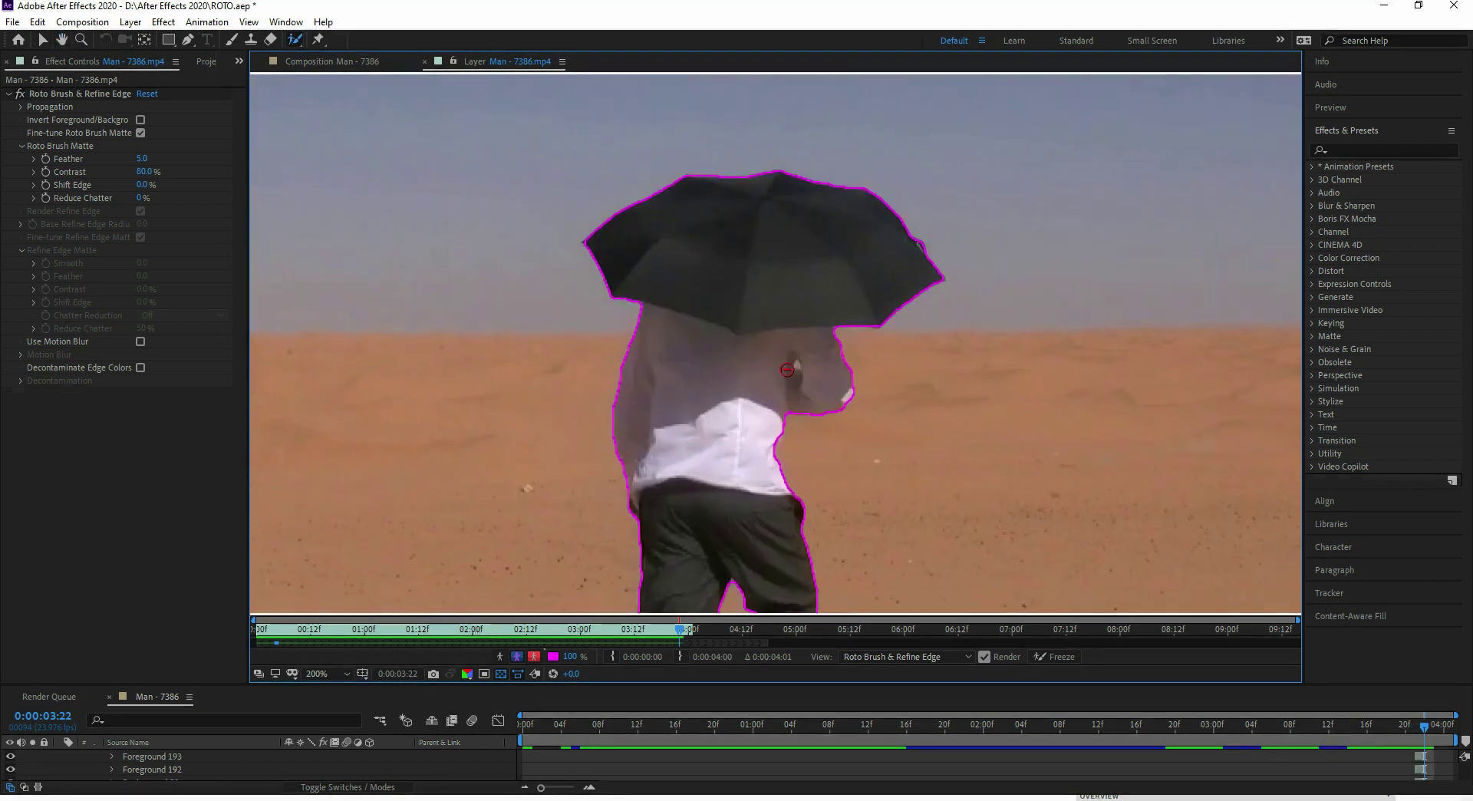
{"action": "left_click", "coordinate": [794, 367], "text": "alt"}
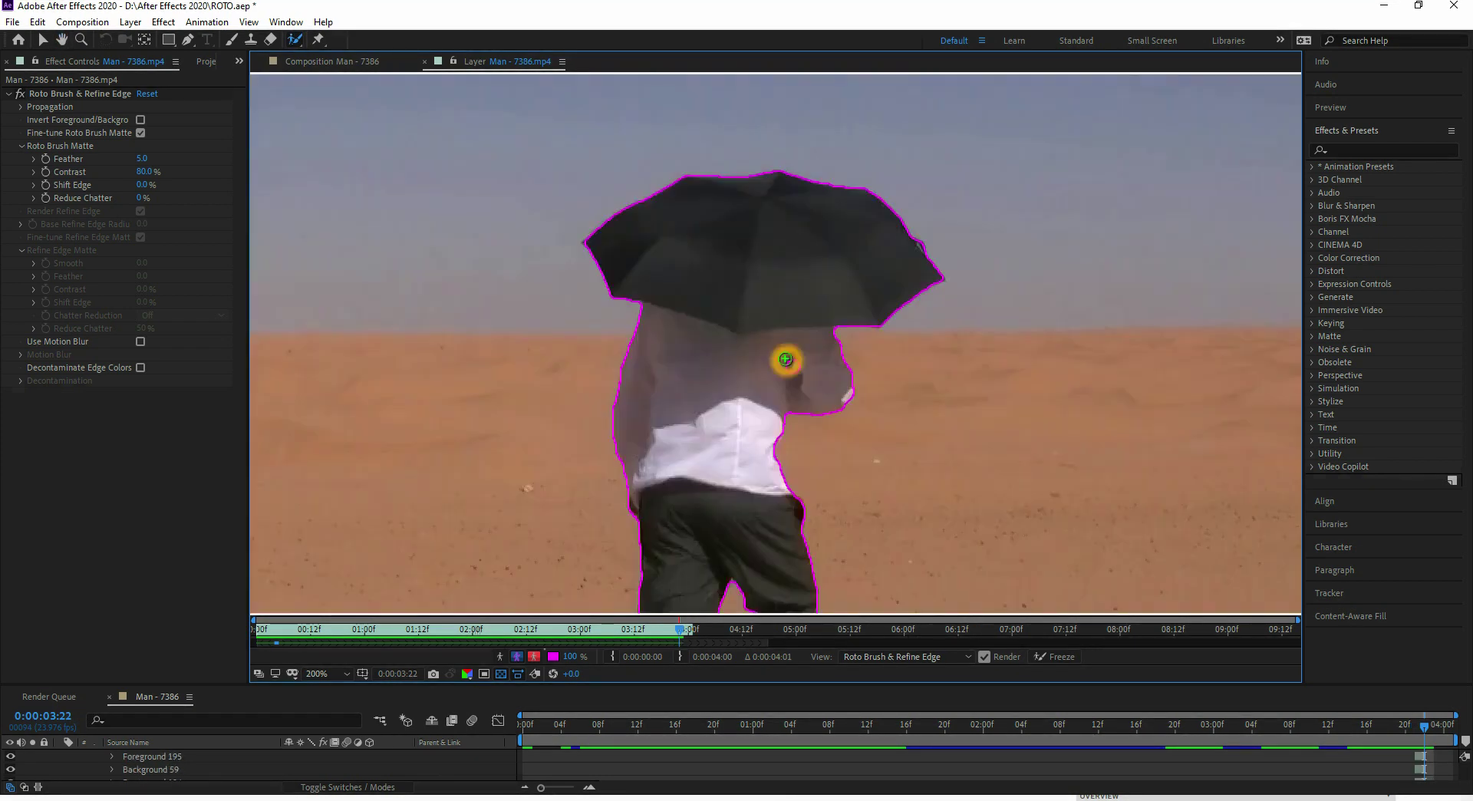
At 0:00:03:23, subtract the sand beside the right shoe, the shadow at the left leg and the sand beside the waist
{"action": "mouse_move", "coordinate": [719, 510]}
{"action": "left_mouse_down"}
{"action": "mouse_move", "coordinate": [732, 250]}
{"action": "mouse_move", "coordinate": [701, 444]}
{"action": "mouse_move", "coordinate": [744, 198]}
{"action": "left_mouse_up"}
{"action": "key", "text": "Page_Down"}
{"action": "left_click", "coordinate": [816, 506], "text": "alt"}
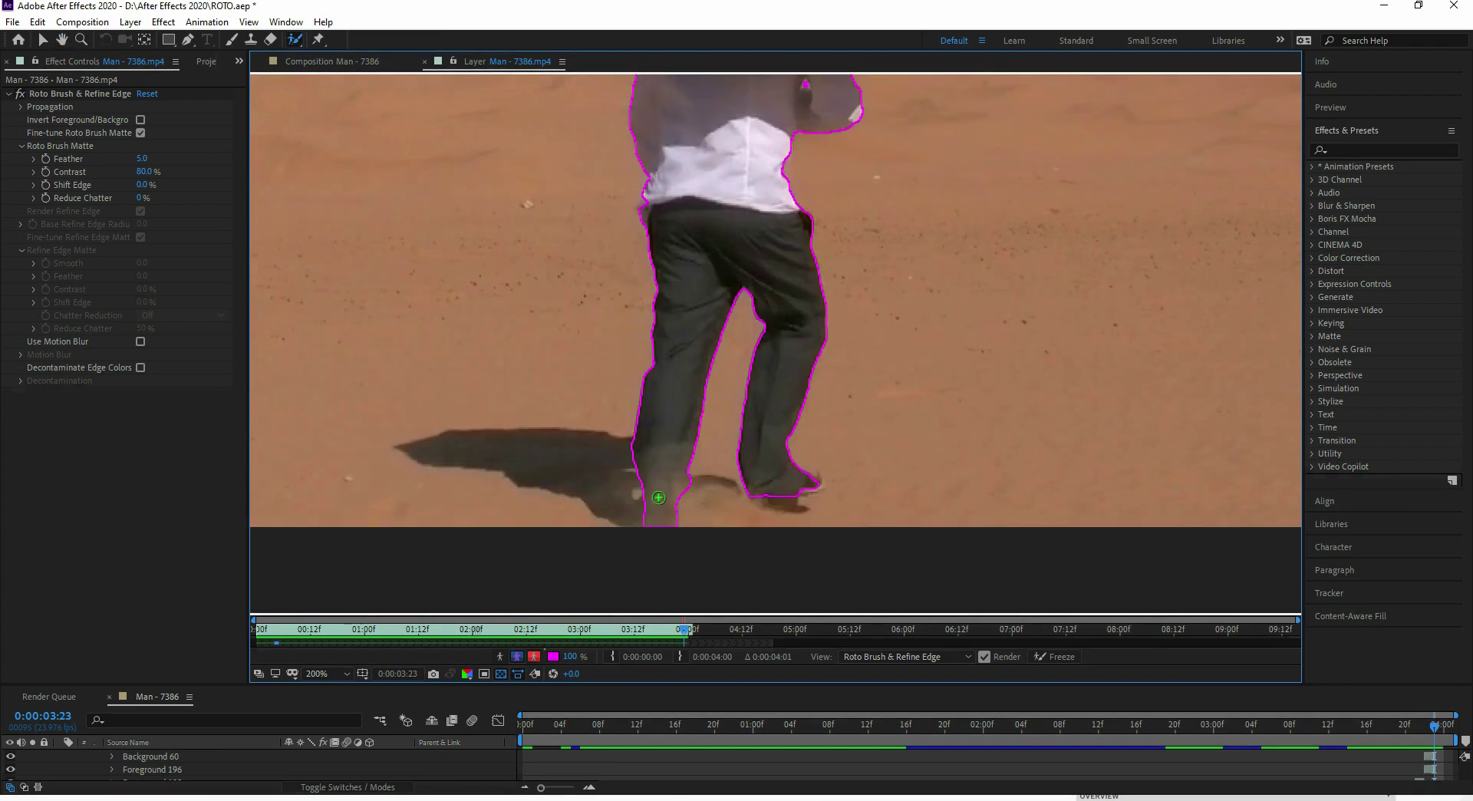
{"action": "left_click", "coordinate": [626, 435], "text": "alt"}
{"action": "left_click", "coordinate": [645, 205], "text": "alt"}
{"action": "left_click_drag", "start_coordinate": [670, 177], "coordinate": [662, 383]}
{"action": "left_click_drag", "start_coordinate": [749, 398], "coordinate": [710, 170]}
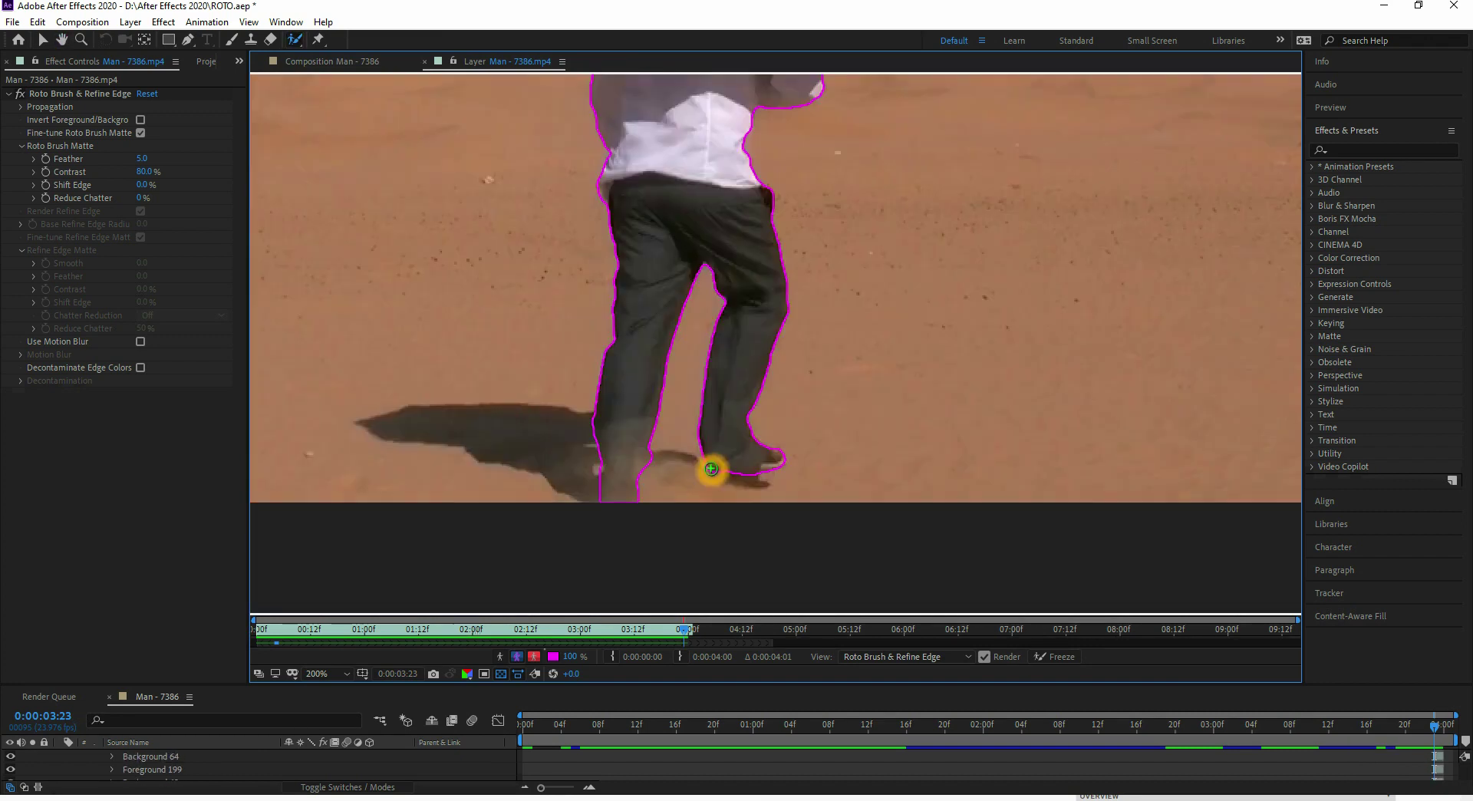
At 0:00:04:00, subtract the ground beneath the right shoe and refine the selection edge at the left waist
{"action": "key", "text": "Page_Down"}
{"action": "left_click", "coordinate": [800, 470], "text": "alt"}
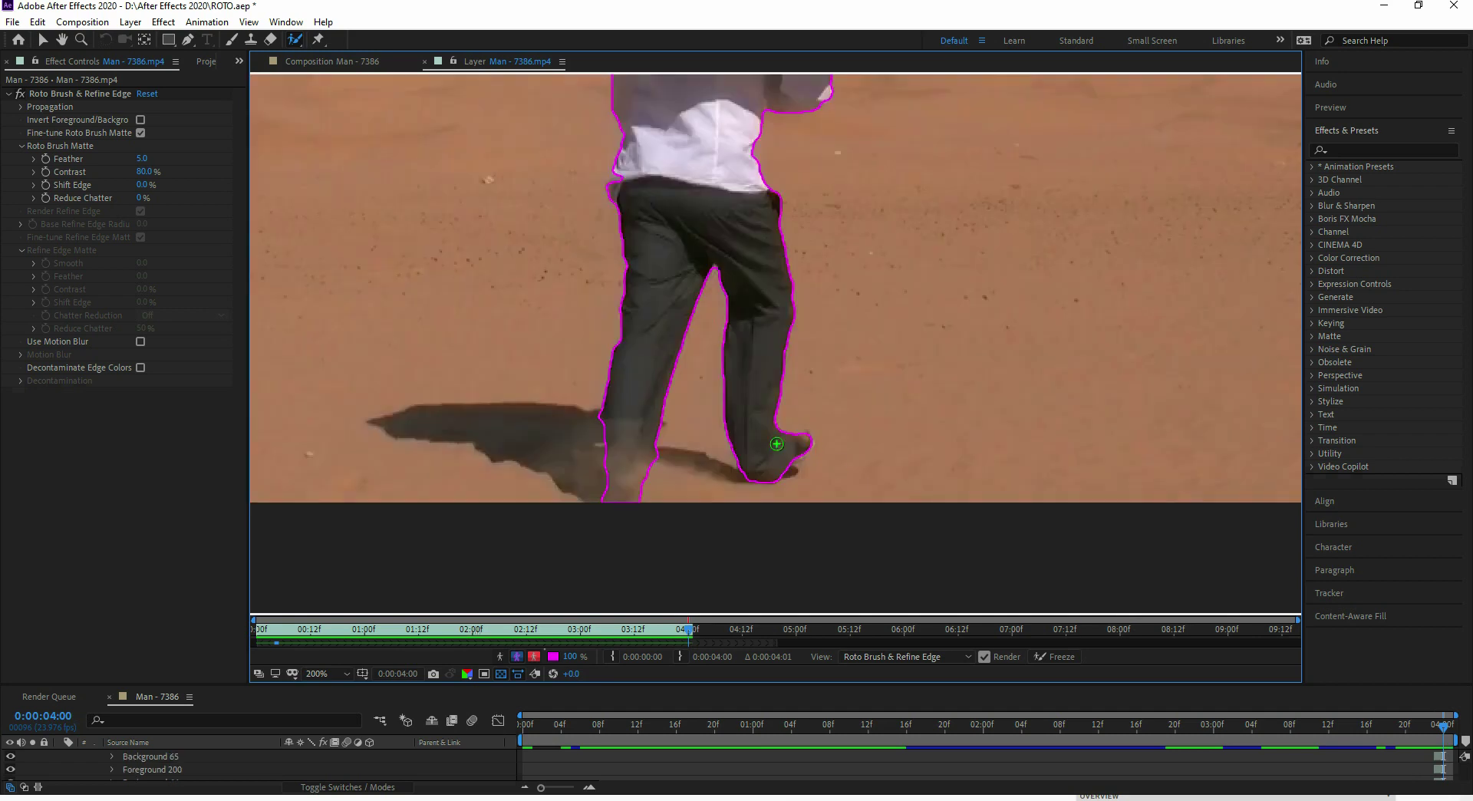
{"action": "left_click_drag", "start_coordinate": [628, 197], "coordinate": [621, 179]}
At 0:00:04:01, add the shirt's lower left corner at the waist to the selection
{"action": "mouse_move", "coordinate": [699, 145]}
{"action": "left_mouse_down"}
{"action": "mouse_move", "coordinate": [691, 426]}
{"action": "mouse_move", "coordinate": [703, 327]}
{"action": "left_mouse_up"}
{"action": "key", "text": "Page_Down"}
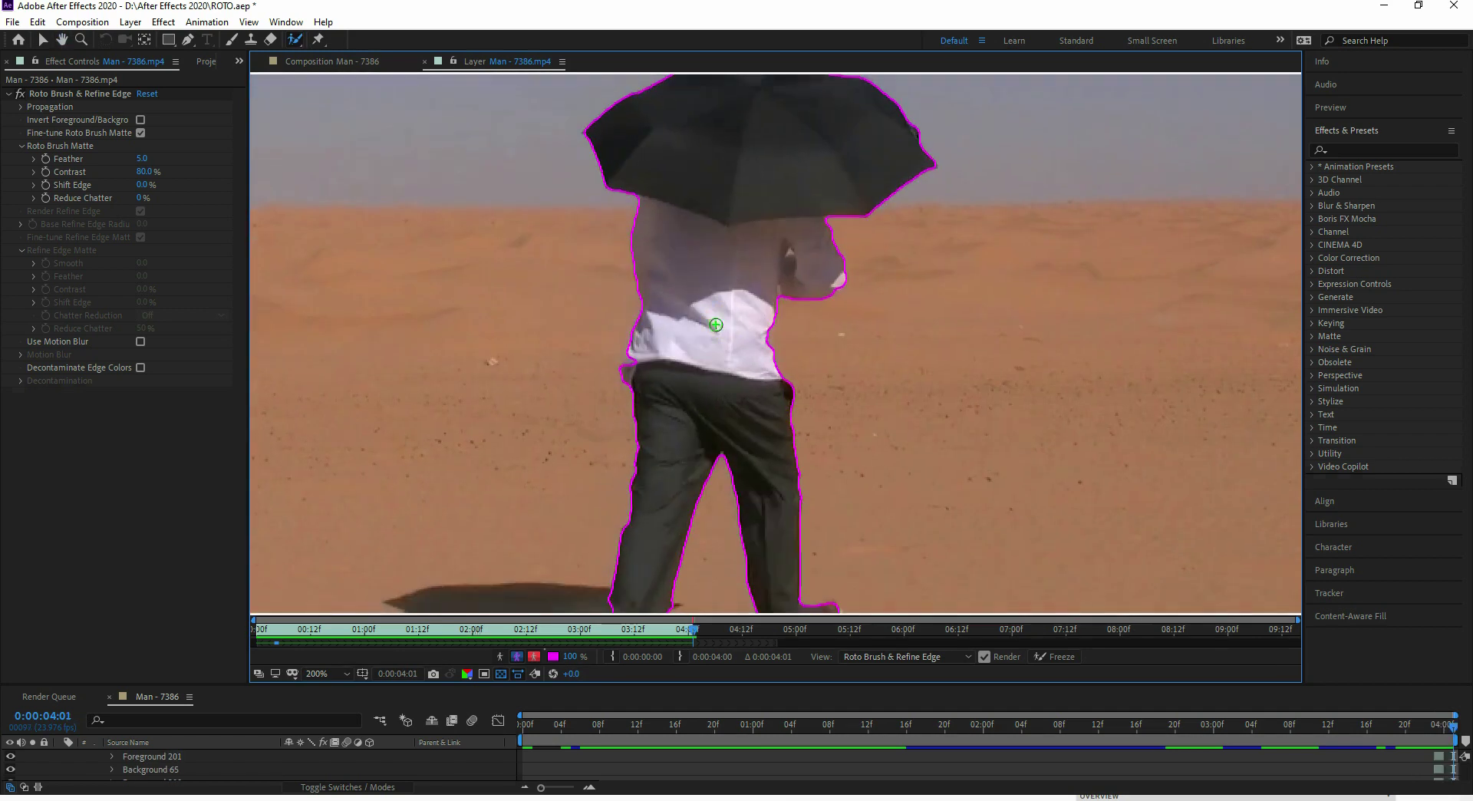
{"action": "left_click", "coordinate": [632, 365]}
{"action": "left_click_drag", "start_coordinate": [713, 421], "coordinate": [702, 190]}
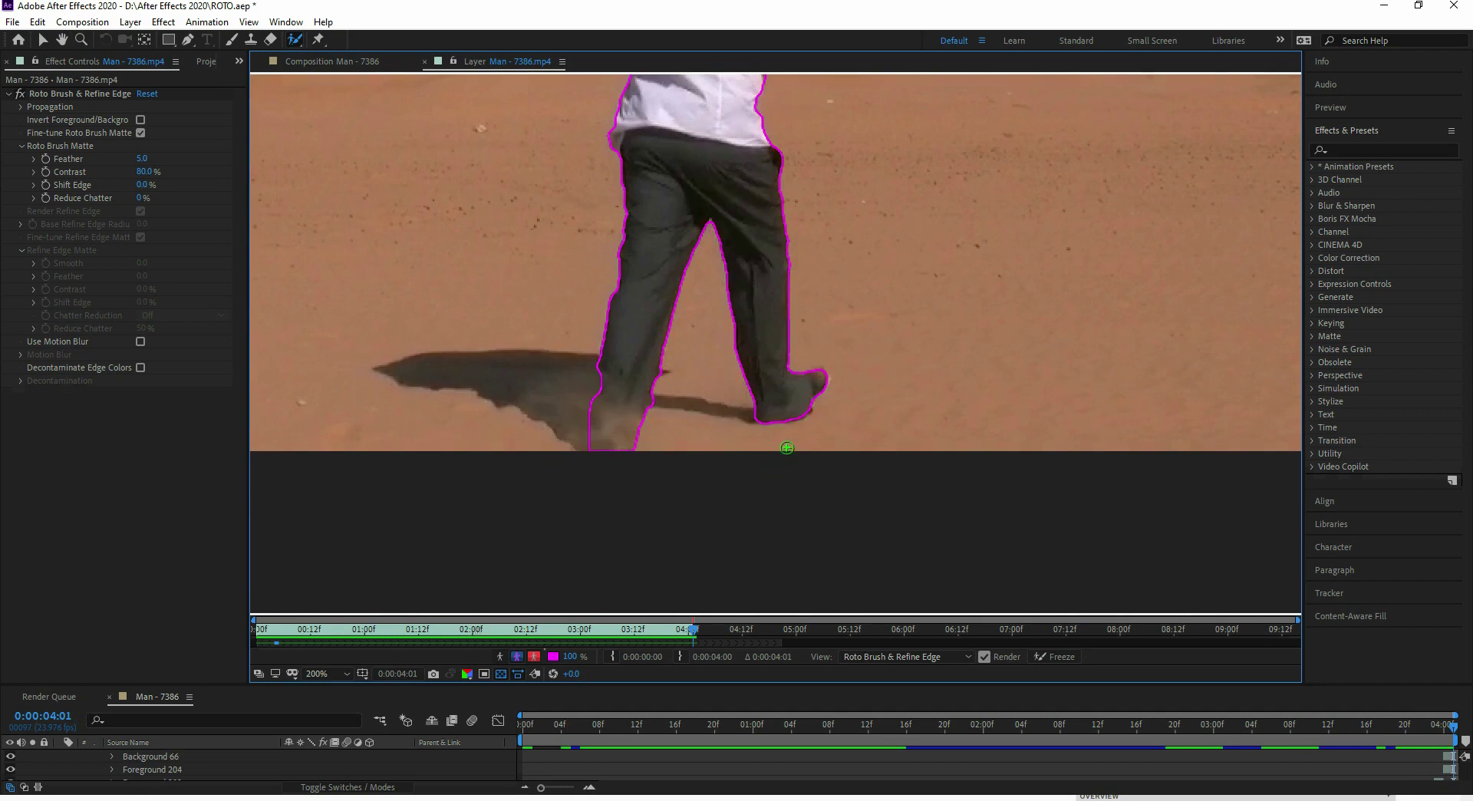
At 0:00:04:02, subtract the ground shadow beside the left trouser leg
{"action": "left_click_drag", "start_coordinate": [599, 105], "coordinate": [647, 362]}
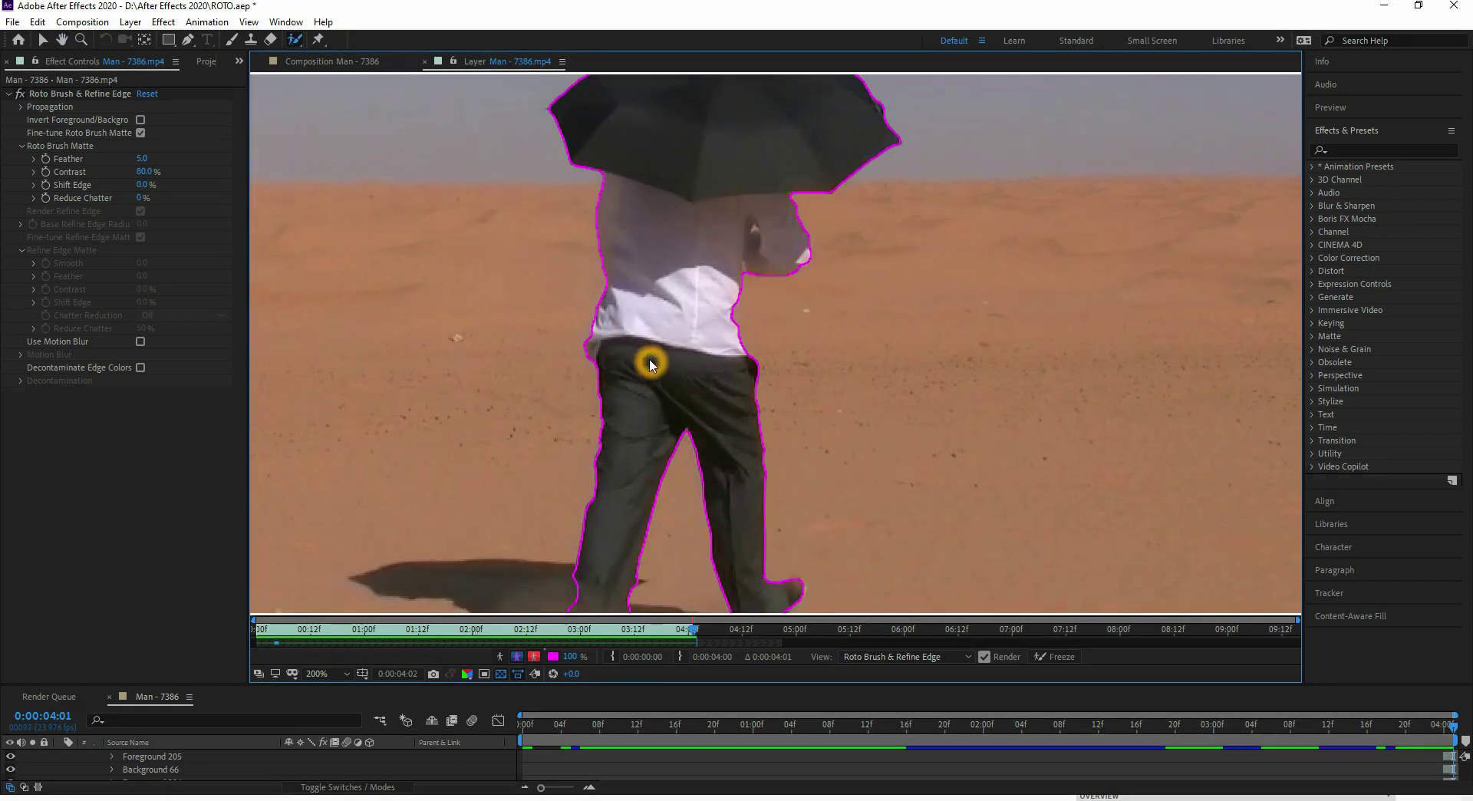
{"action": "key", "text": "Page_Down"}
{"action": "left_click_drag", "start_coordinate": [649, 605], "coordinate": [650, 606]}
{"action": "left_click_drag", "start_coordinate": [807, 614], "coordinate": [817, 463]}
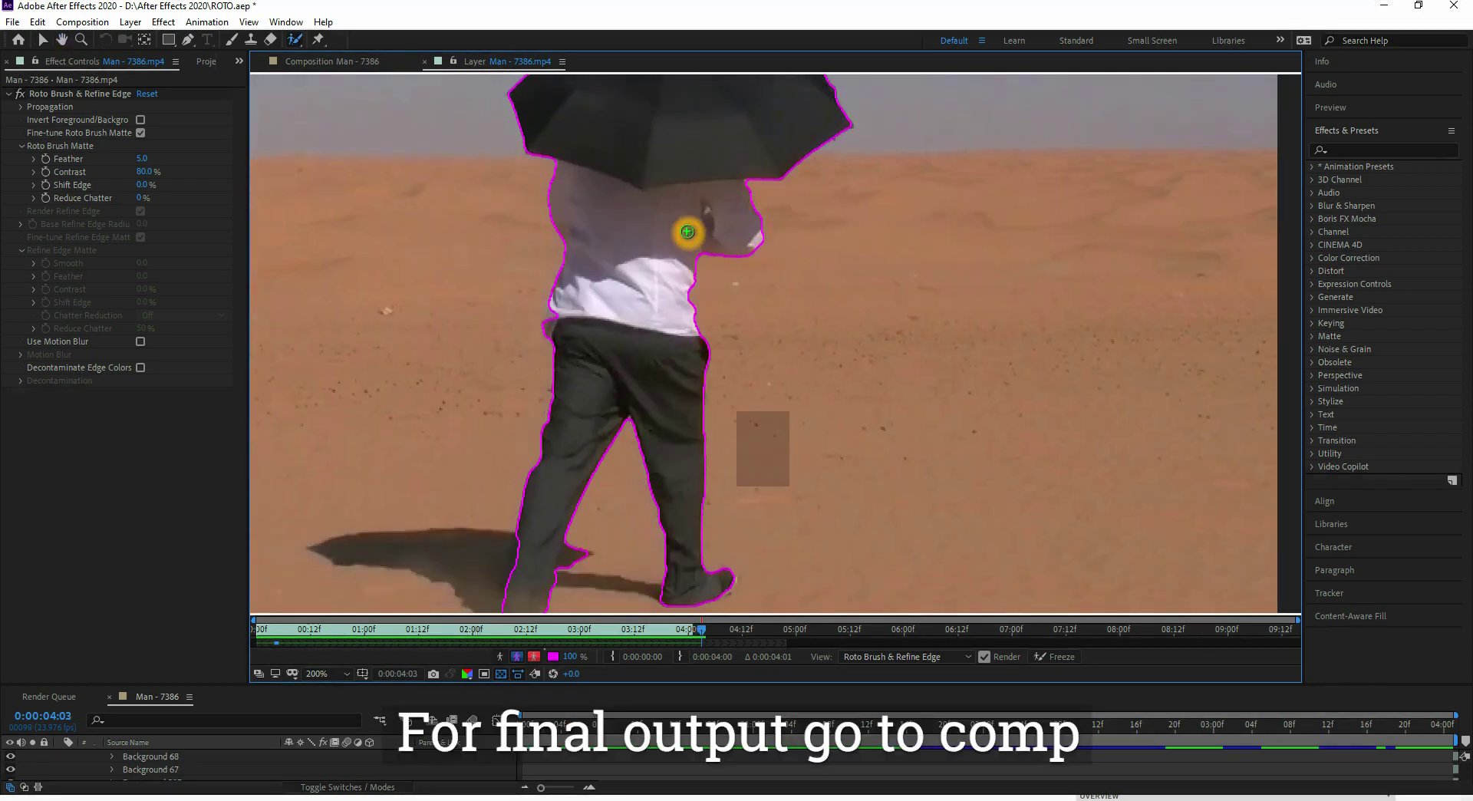
{"action": "key", "text": "Page_Up"}
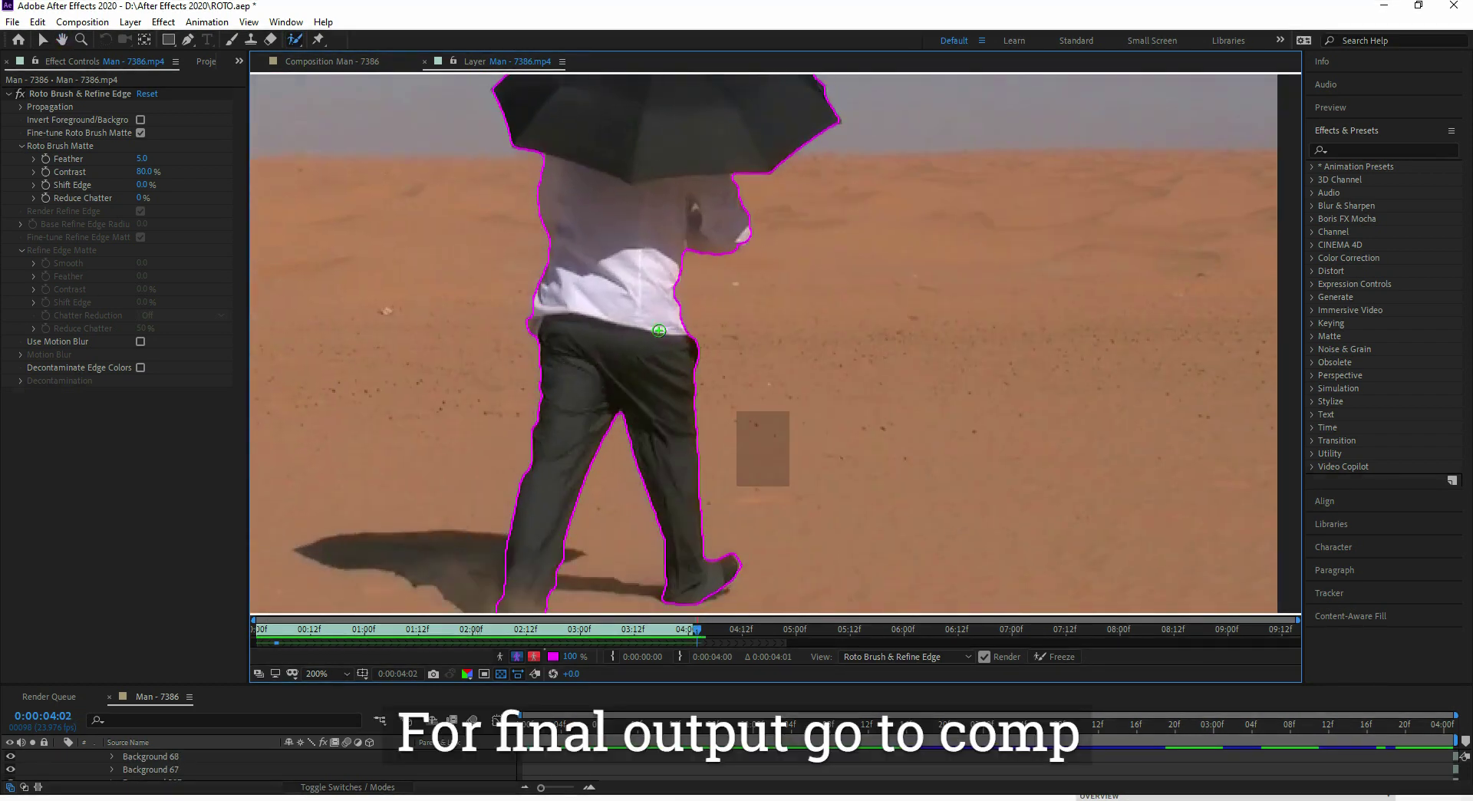
Show the Man - 7386 composition from its first frame, fit it in view and preview the cut-out man
{"action": "left_click", "coordinate": [345, 67]}
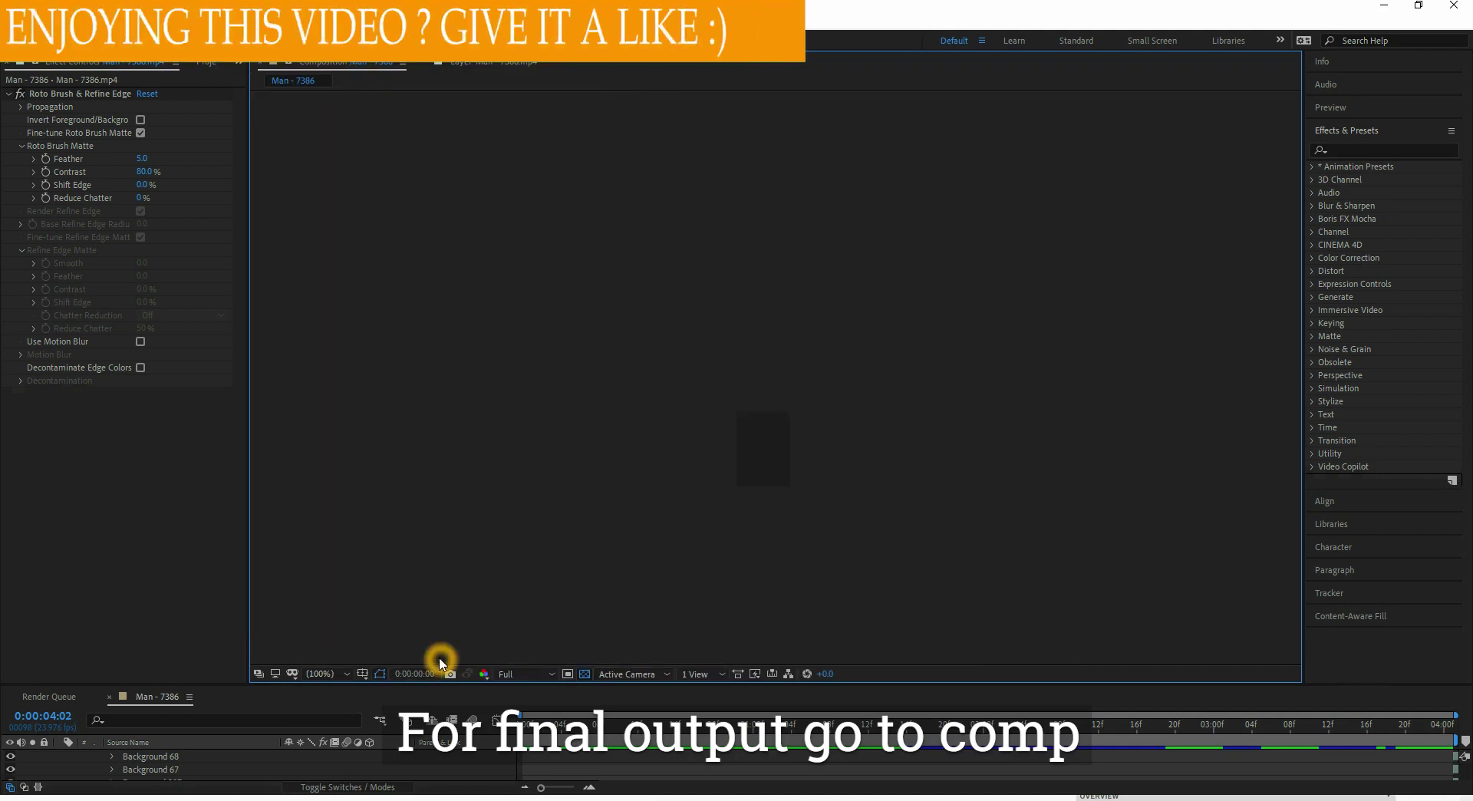
{"action": "key", "text": "Home"}
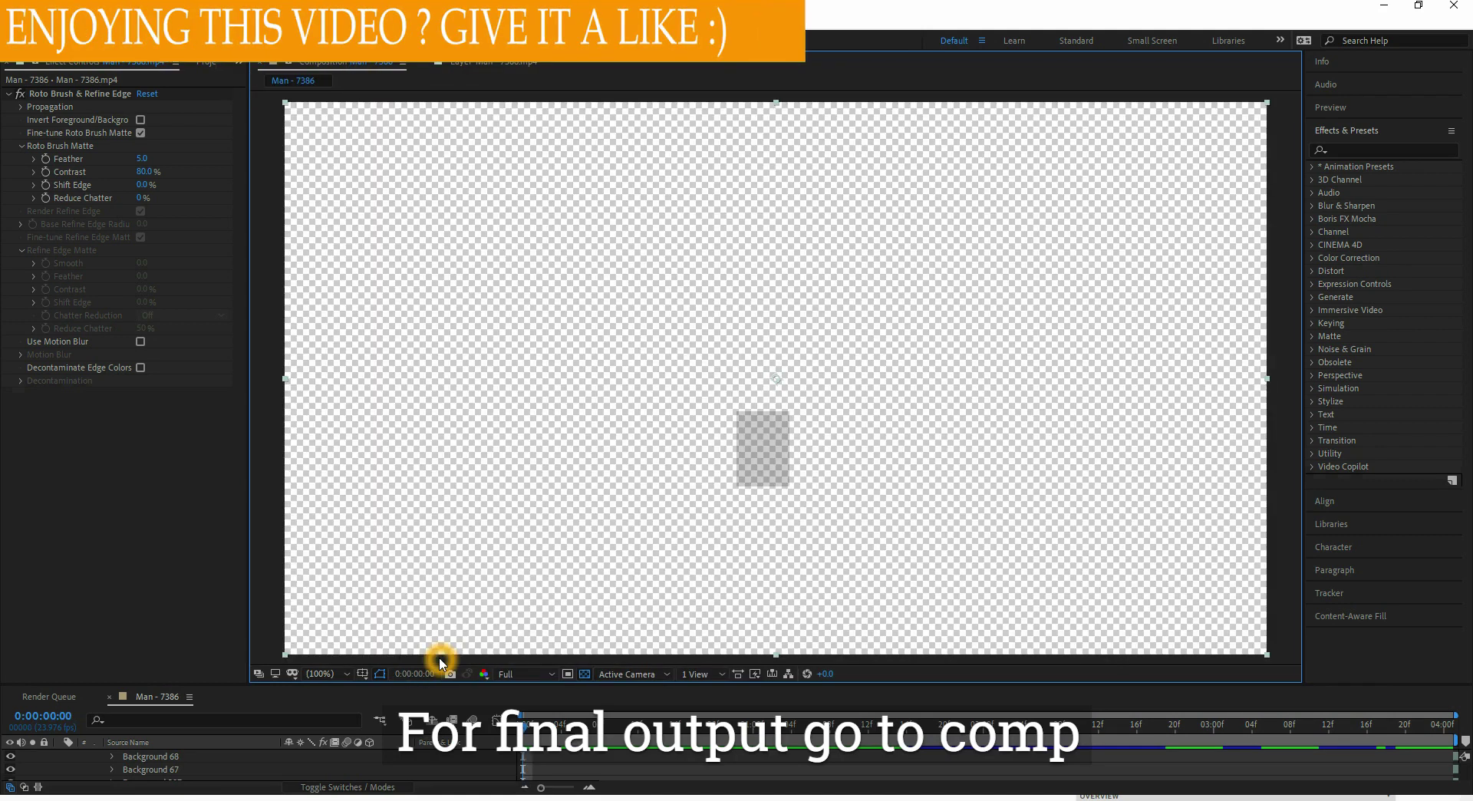
{"action": "left_click", "coordinate": [336, 673]}
{"action": "left_click", "coordinate": [352, 420]}
{"action": "left_click", "coordinate": [416, 541]}
{"action": "key", "text": "space"}
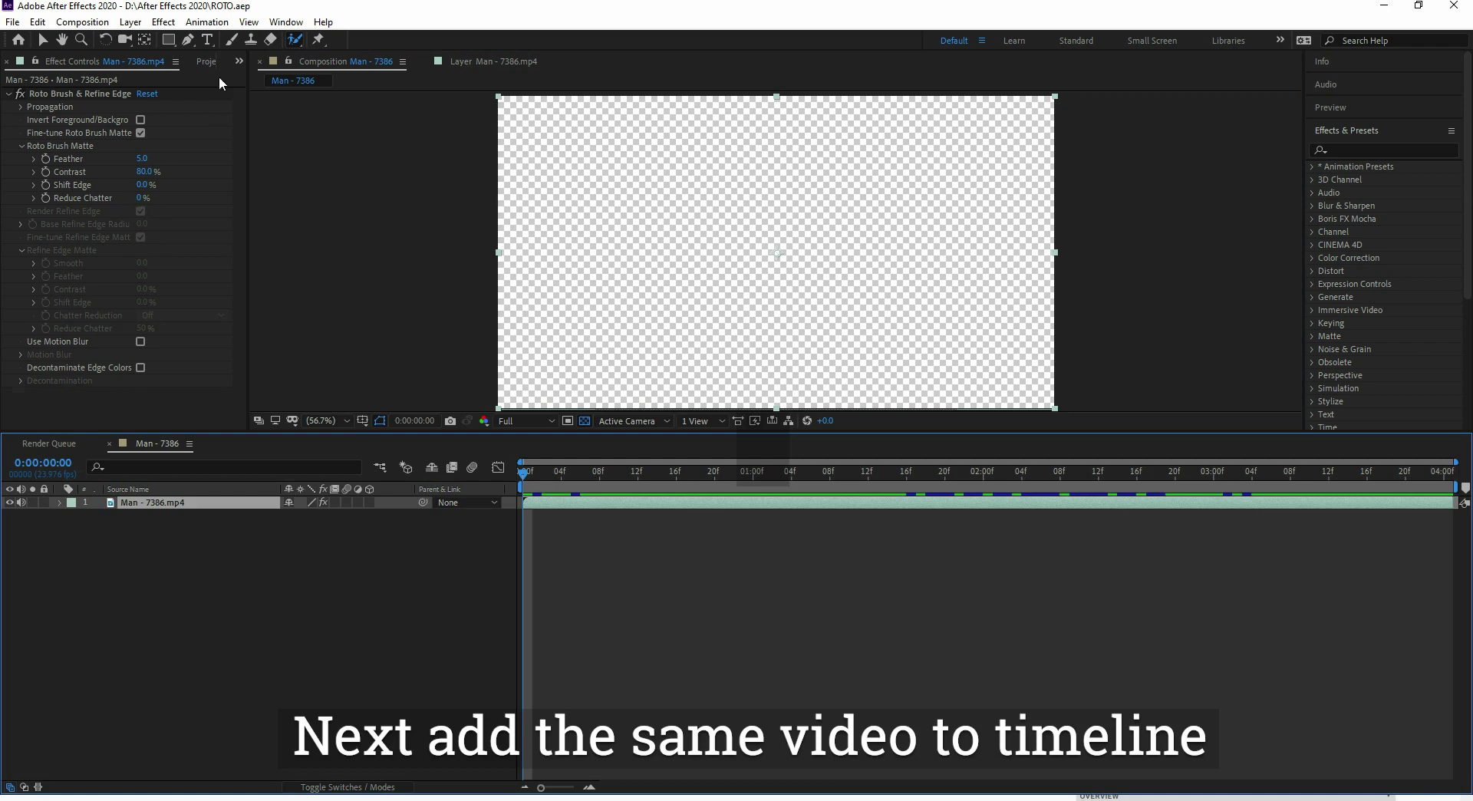
Add Man - 7386.mp4 to the timeline beneath the rotoscoped layer as the background and preview the composite
{"action": "left_click", "coordinate": [207, 62]}
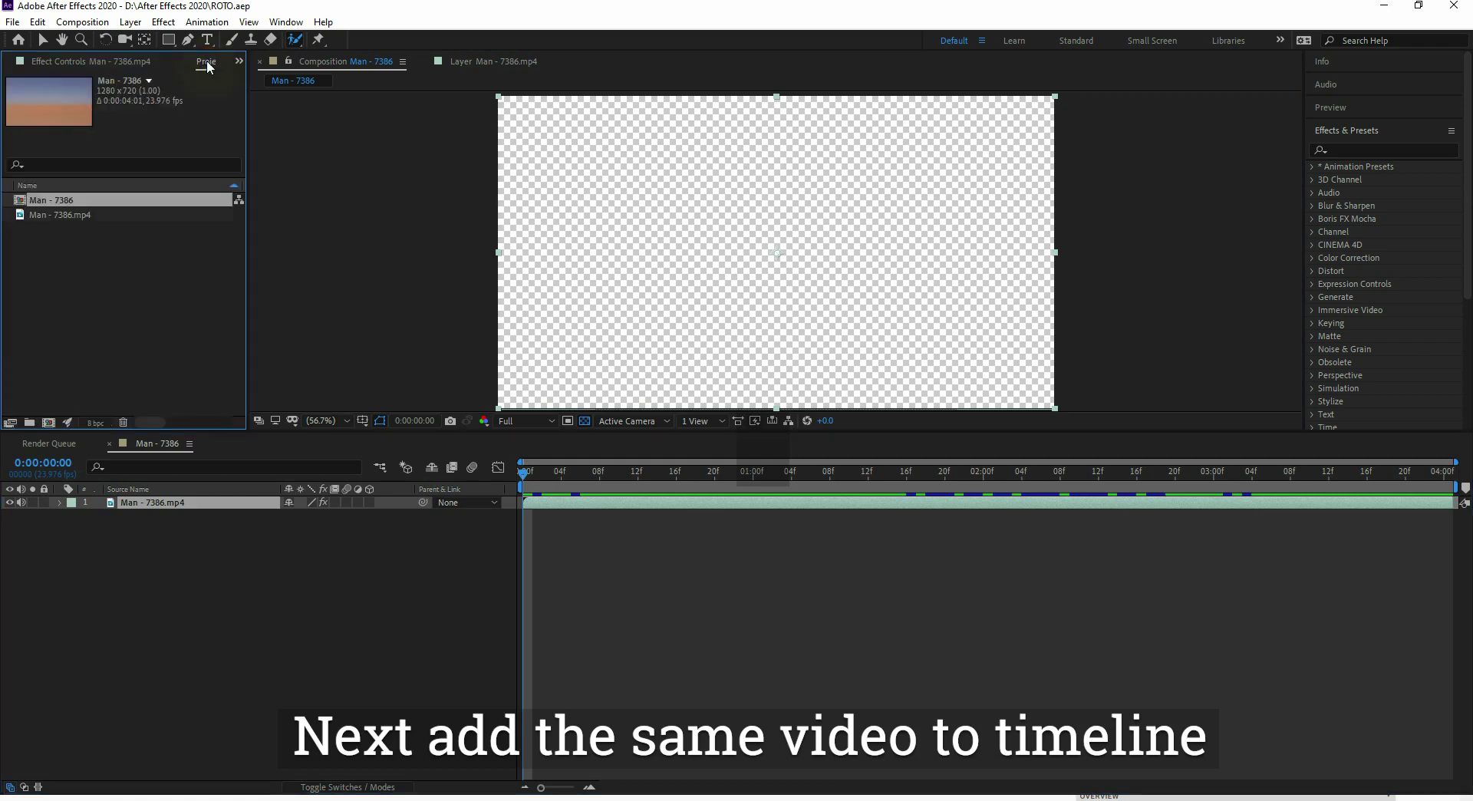
{"action": "left_click_drag", "start_coordinate": [51, 215], "coordinate": [90, 554]}
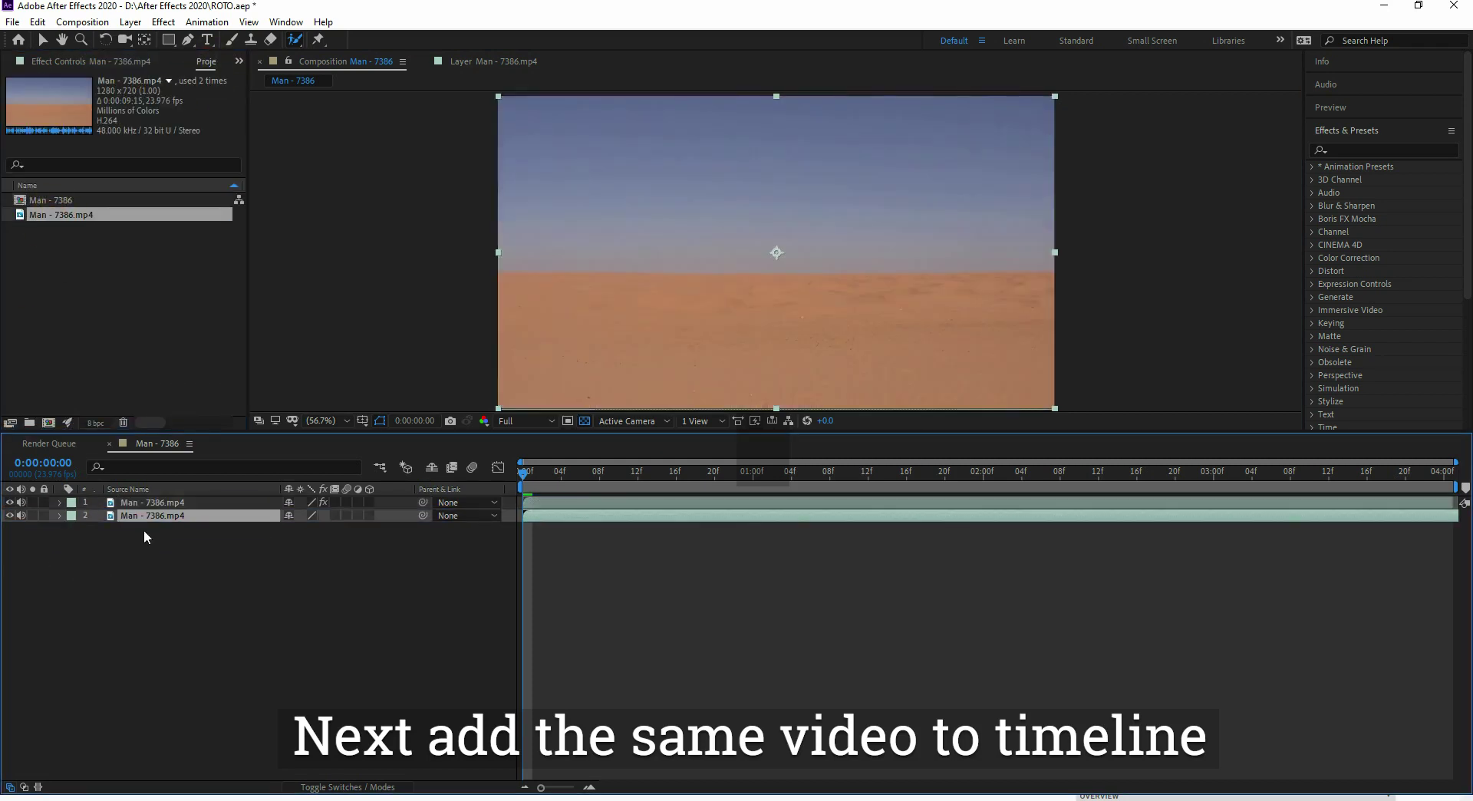
{"action": "key", "text": "space"}
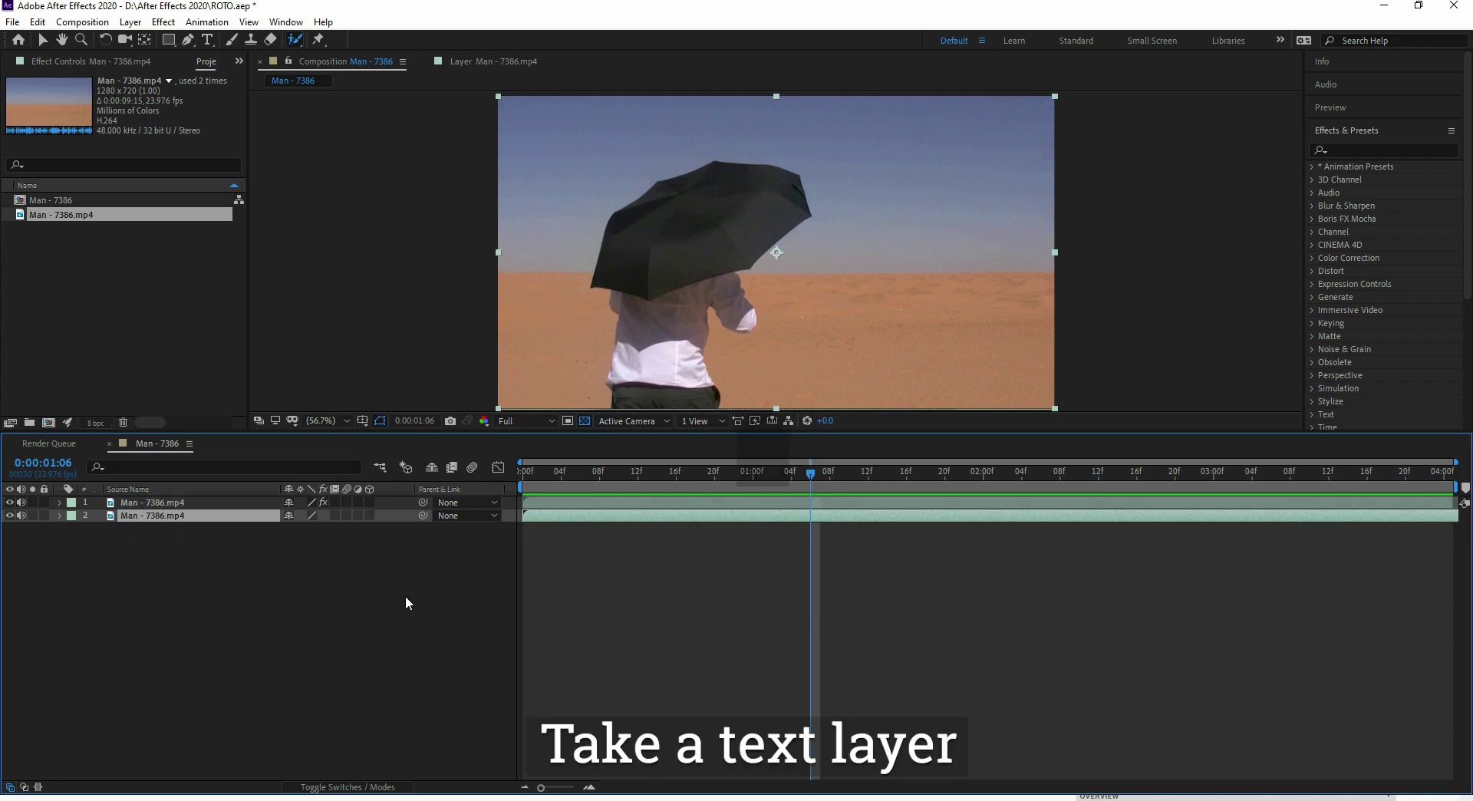
Create the text layer ROTOSCOPE between the two footage layers and move it nearer the frame's centre
{"action": "left_click", "coordinate": [205, 40]}
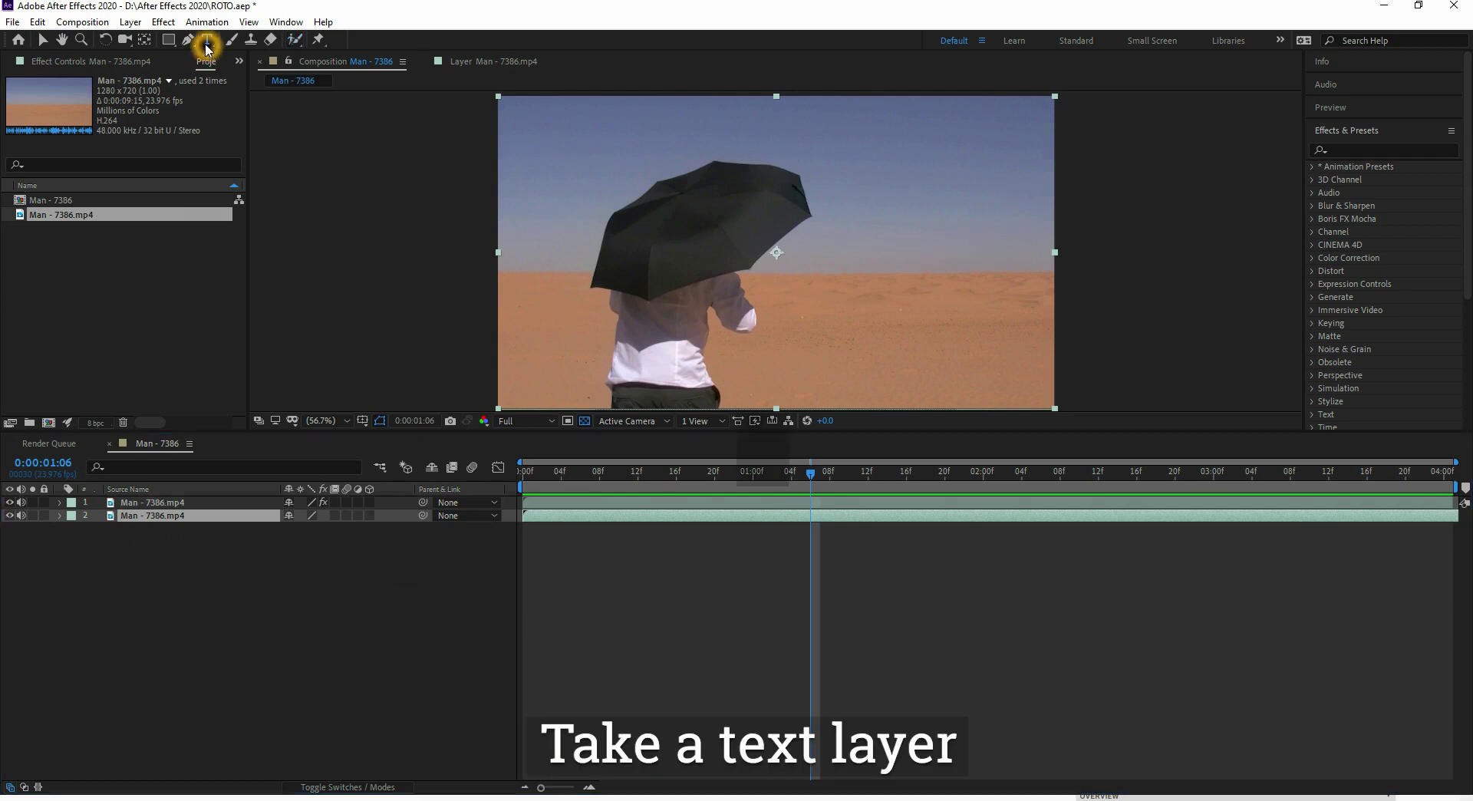
{"action": "left_click", "coordinate": [636, 251]}
{"action": "type", "text": "ROTOSCOPE"}
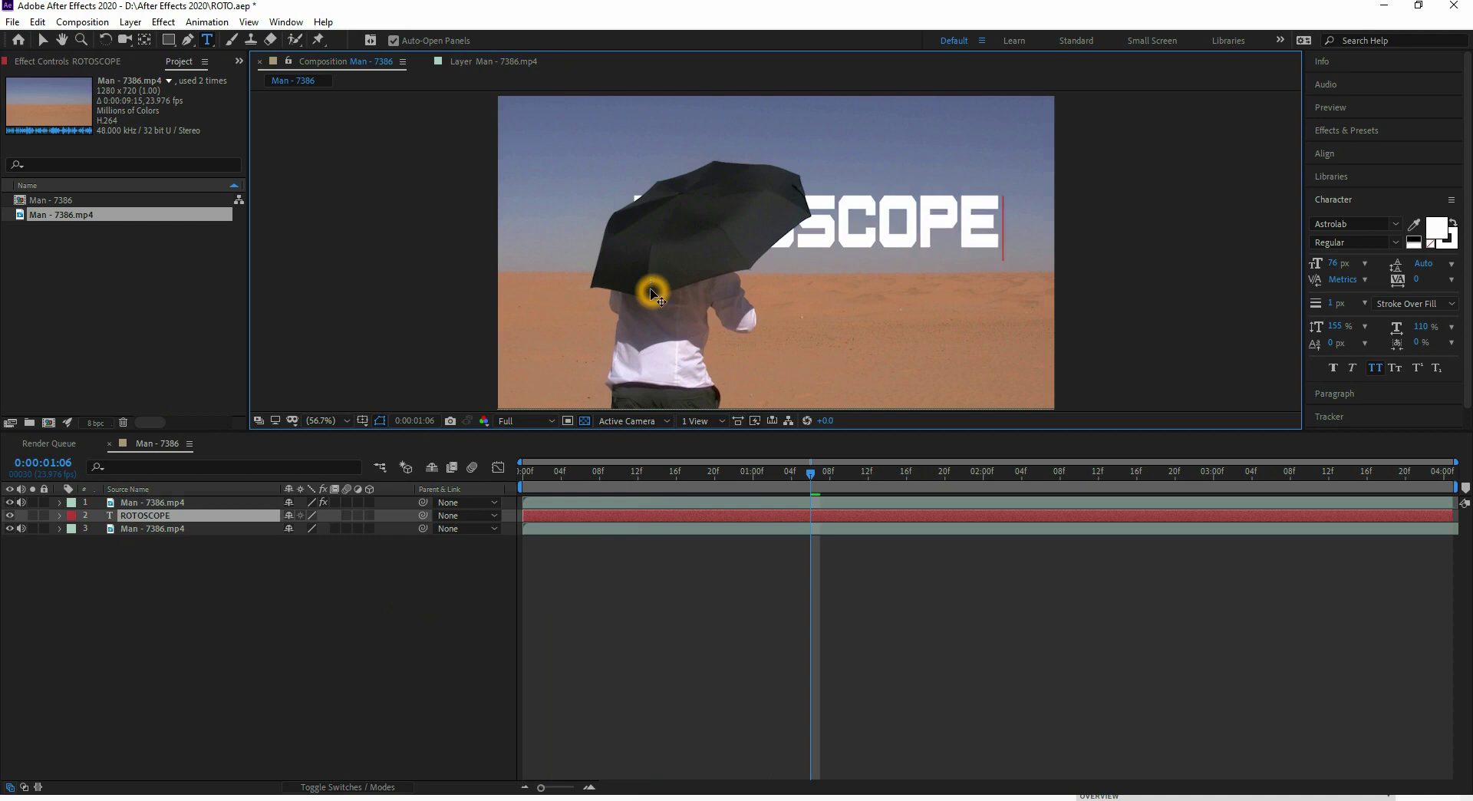
{"action": "left_click", "coordinate": [43, 46]}
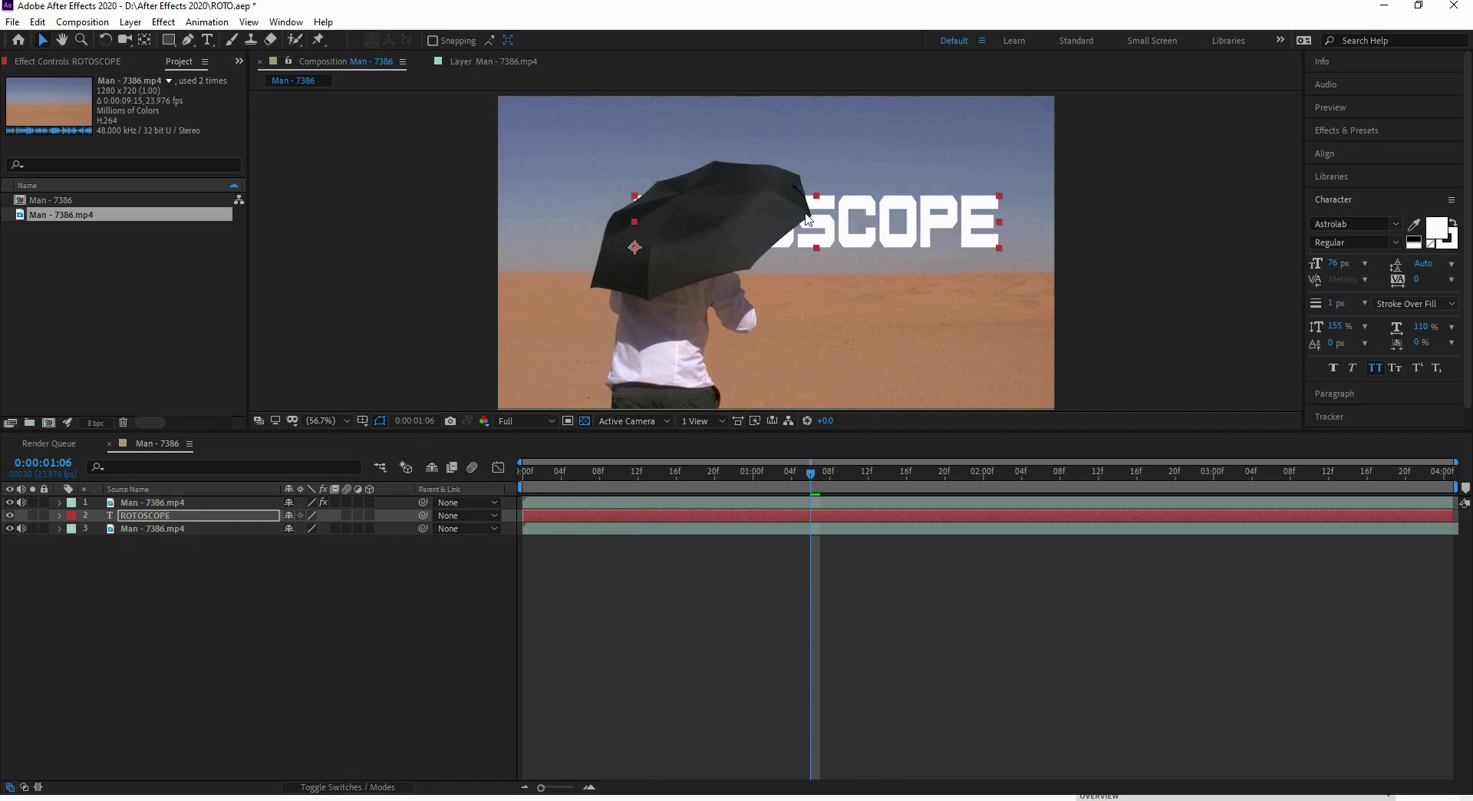
{"action": "left_click_drag", "start_coordinate": [844, 230], "coordinate": [779, 274]}
At 0:00:03:06, enlarge the ROTOSCOPE text to 154 px and centre it across the frame behind the man
{"action": "key", "text": "space"}
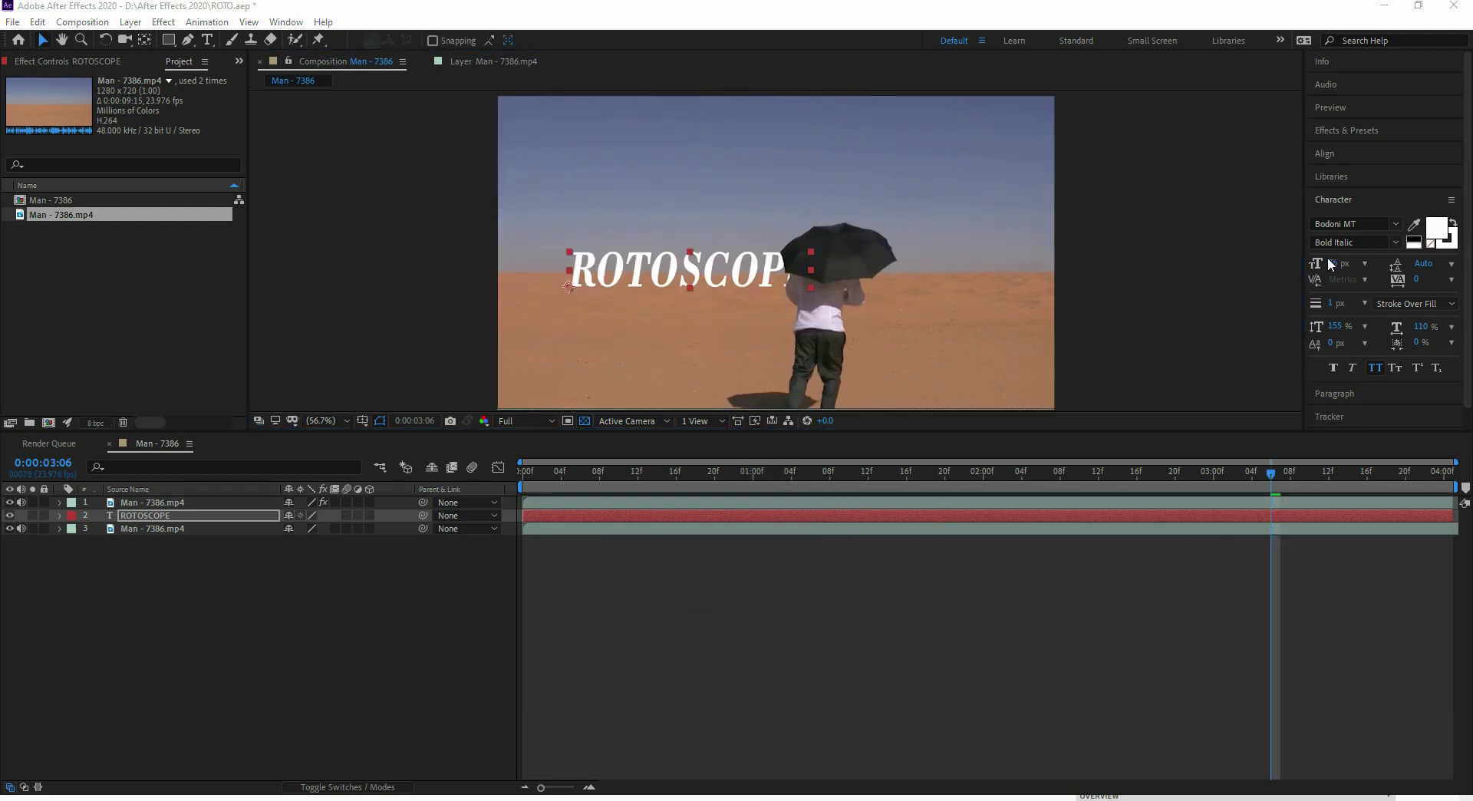
{"action": "left_click_drag", "start_coordinate": [1329, 264], "coordinate": [1397, 267]}
{"action": "left_click_drag", "start_coordinate": [740, 242], "coordinate": [706, 247]}
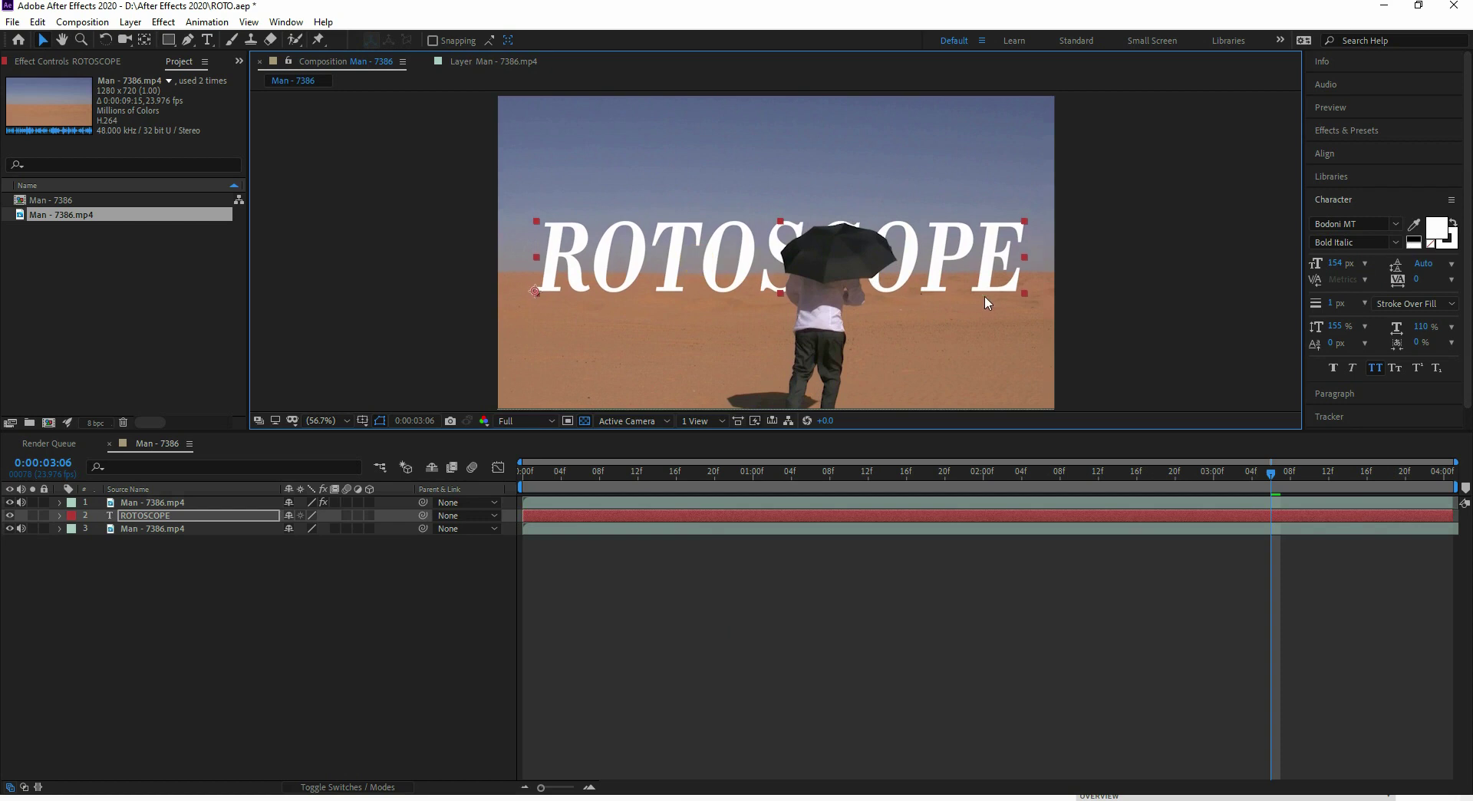
Find the Drop Shadow effect by searching for "shad" and apply it to the ROTOSCOPE text layer
{"action": "left_click", "coordinate": [1138, 260]}
{"action": "left_click", "coordinate": [1375, 130]}
{"action": "left_click", "coordinate": [1359, 149]}
{"action": "type", "text": "shad"}
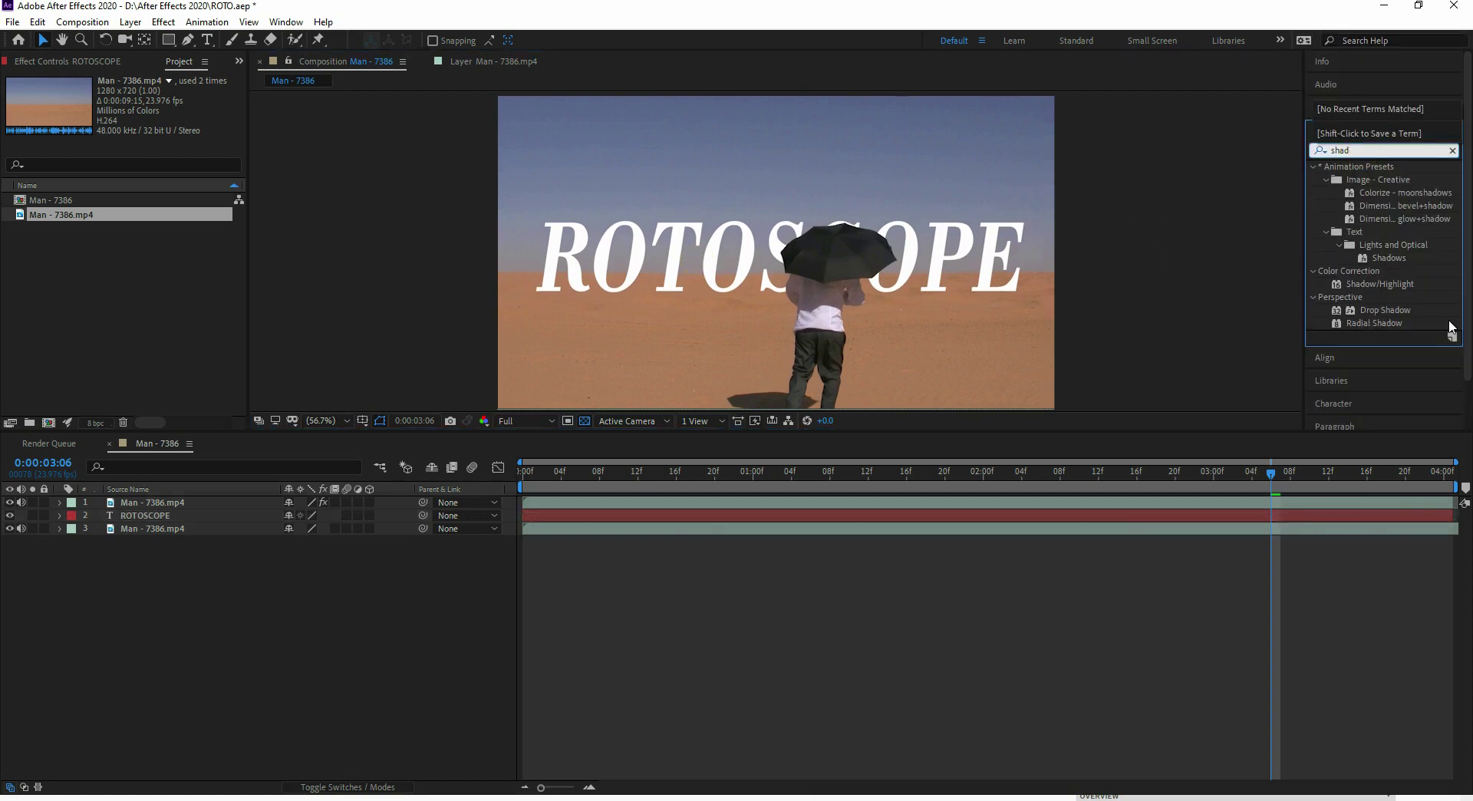
{"action": "left_click", "coordinate": [1381, 355]}
{"action": "left_click_drag", "start_coordinate": [1385, 310], "coordinate": [679, 519]}
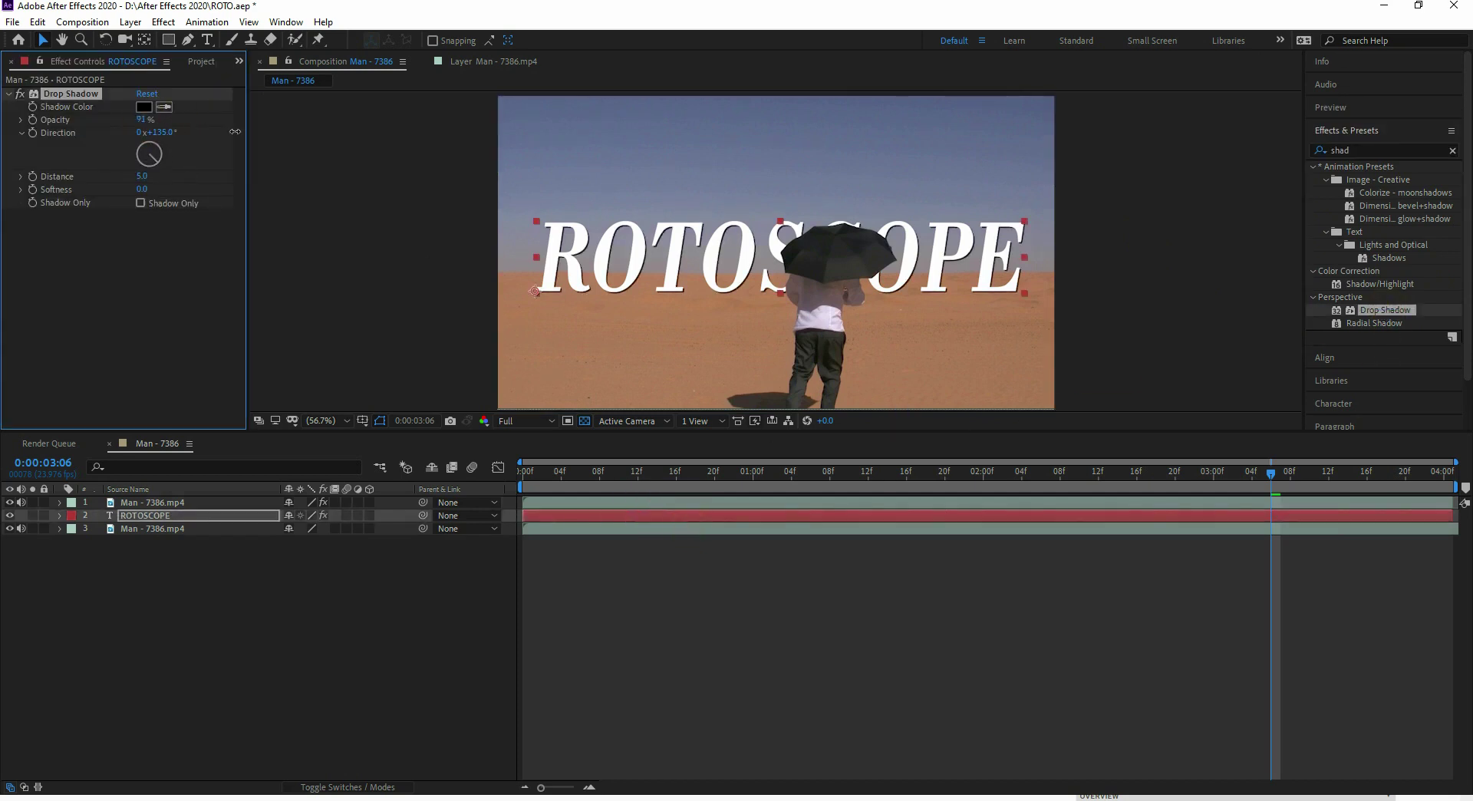
Set the drop shadow to 100% opacity, -52° direction, distance 14 and softness 67, and try out Shadow Only
{"action": "left_click_drag", "start_coordinate": [161, 167], "coordinate": [146, 151]}
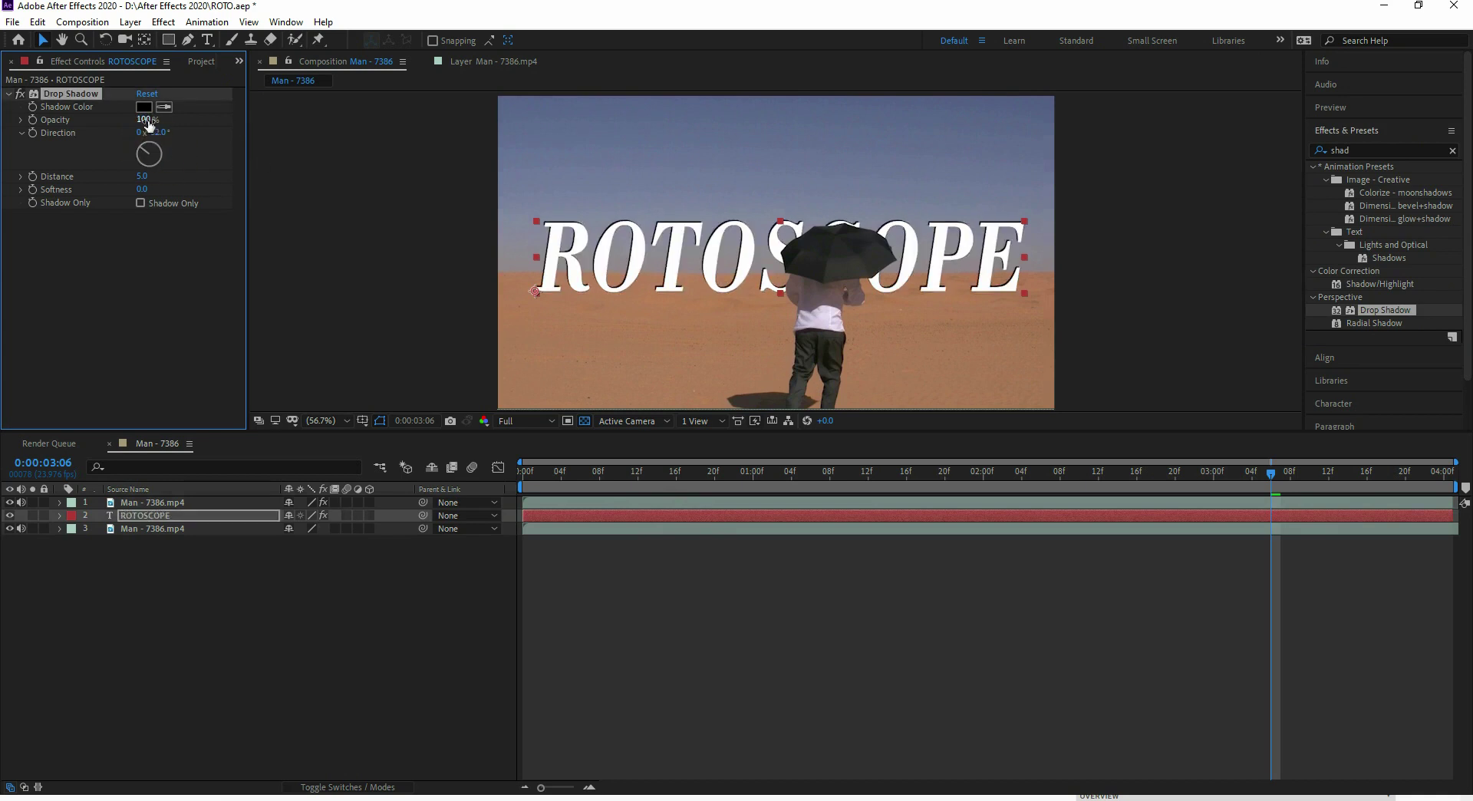
{"action": "left_click_drag", "start_coordinate": [141, 181], "coordinate": [191, 189]}
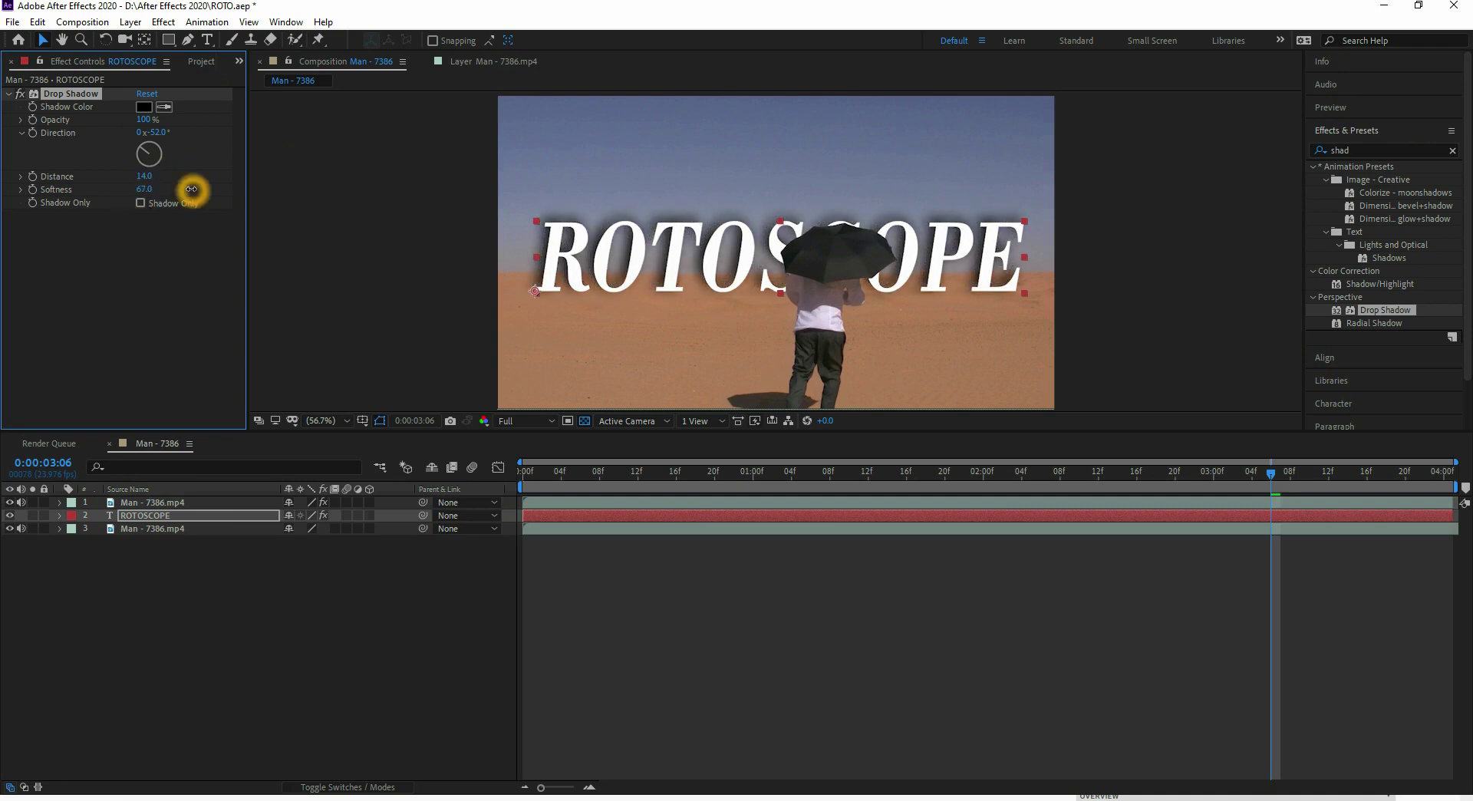
{"action": "left_click", "coordinate": [140, 204]}
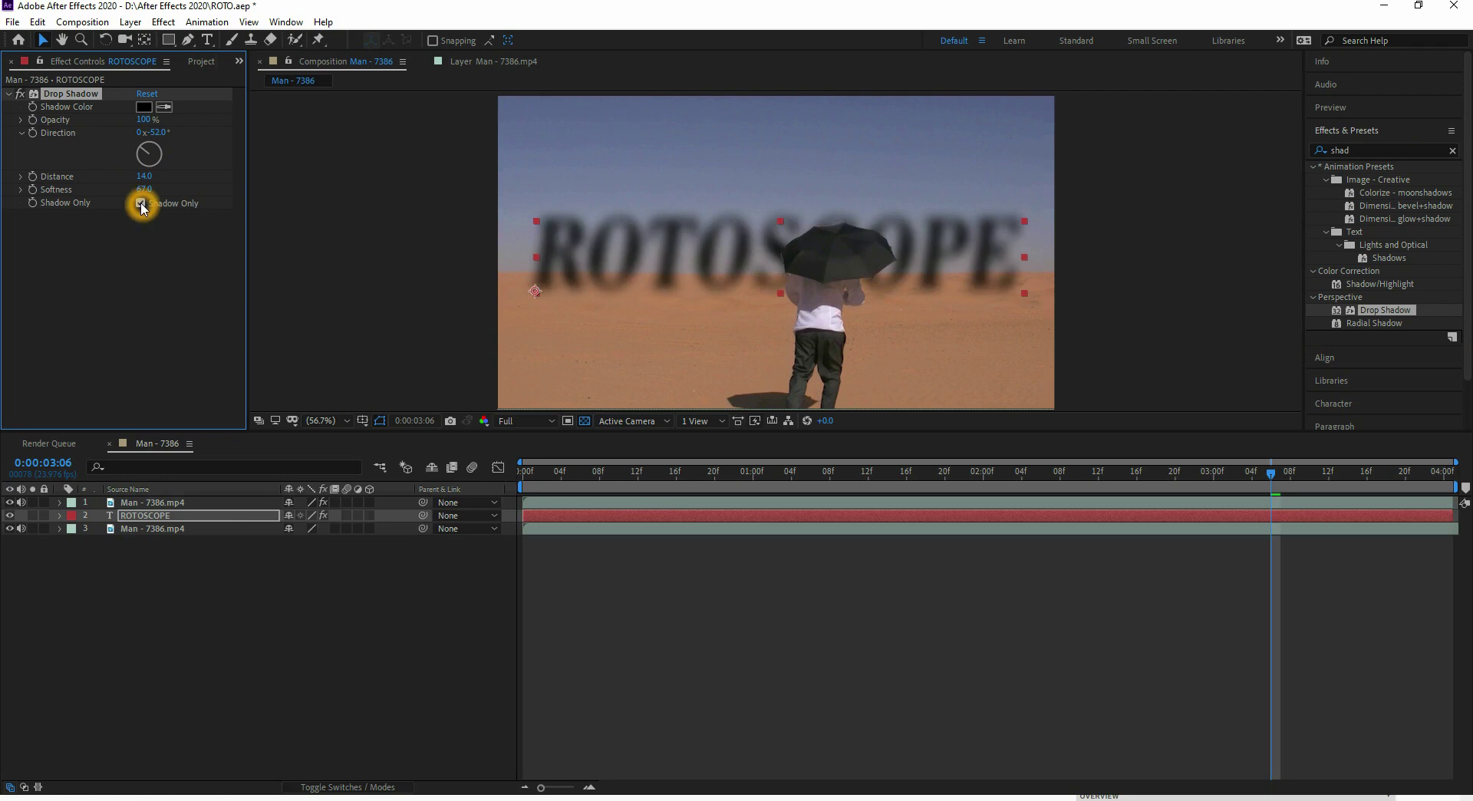
{"action": "left_click", "coordinate": [142, 203]}
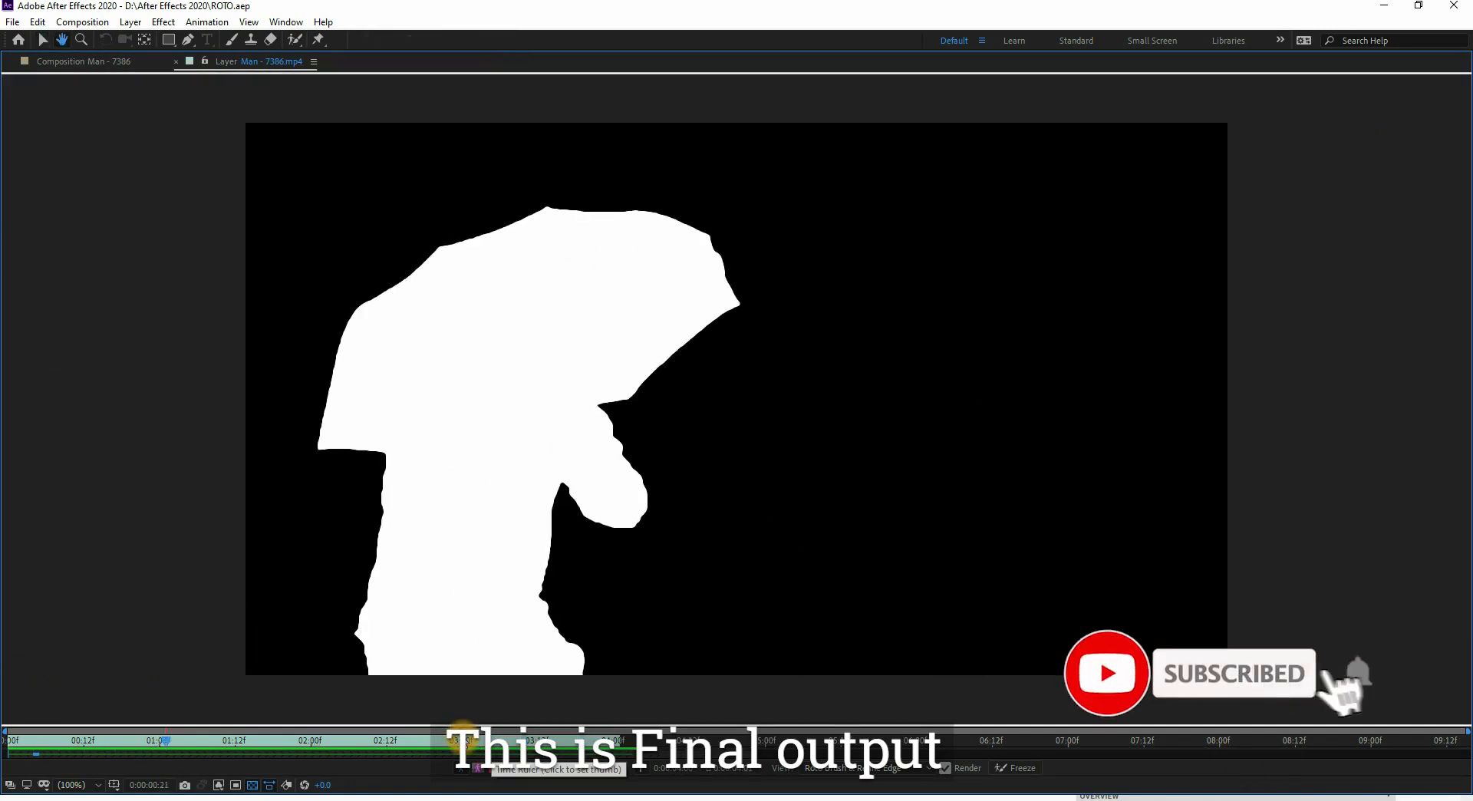
Inspect the finished roto of the man in the layer's alpha boundary and alpha overlay views
{"action": "left_click", "coordinate": [480, 767]}
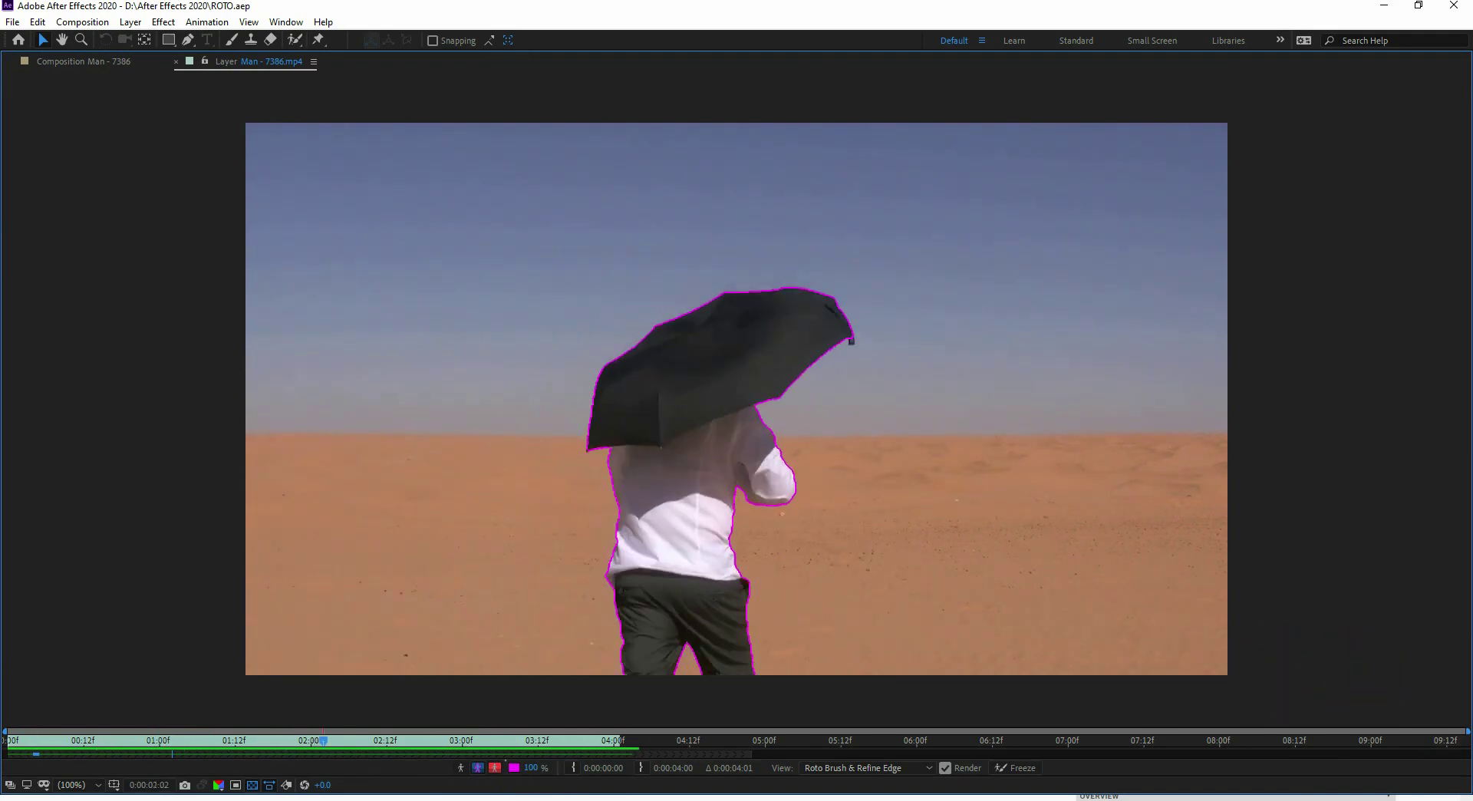
{"action": "left_click", "coordinate": [493, 770]}
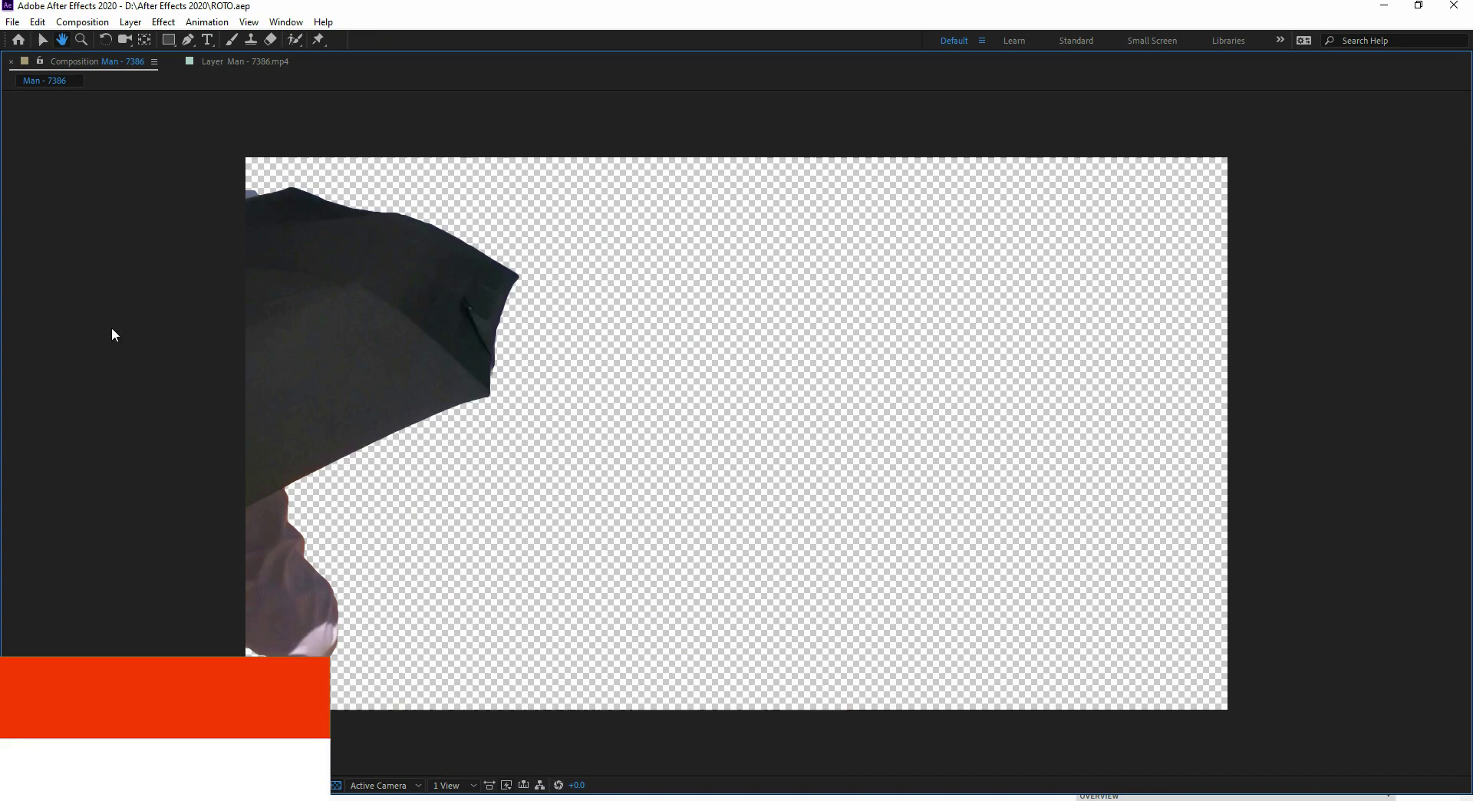
Make the ROTOSCOPE text layer and the desert background layer visible again in the Man - 7386 composition
{"action": "left_click", "coordinate": [43, 40]}
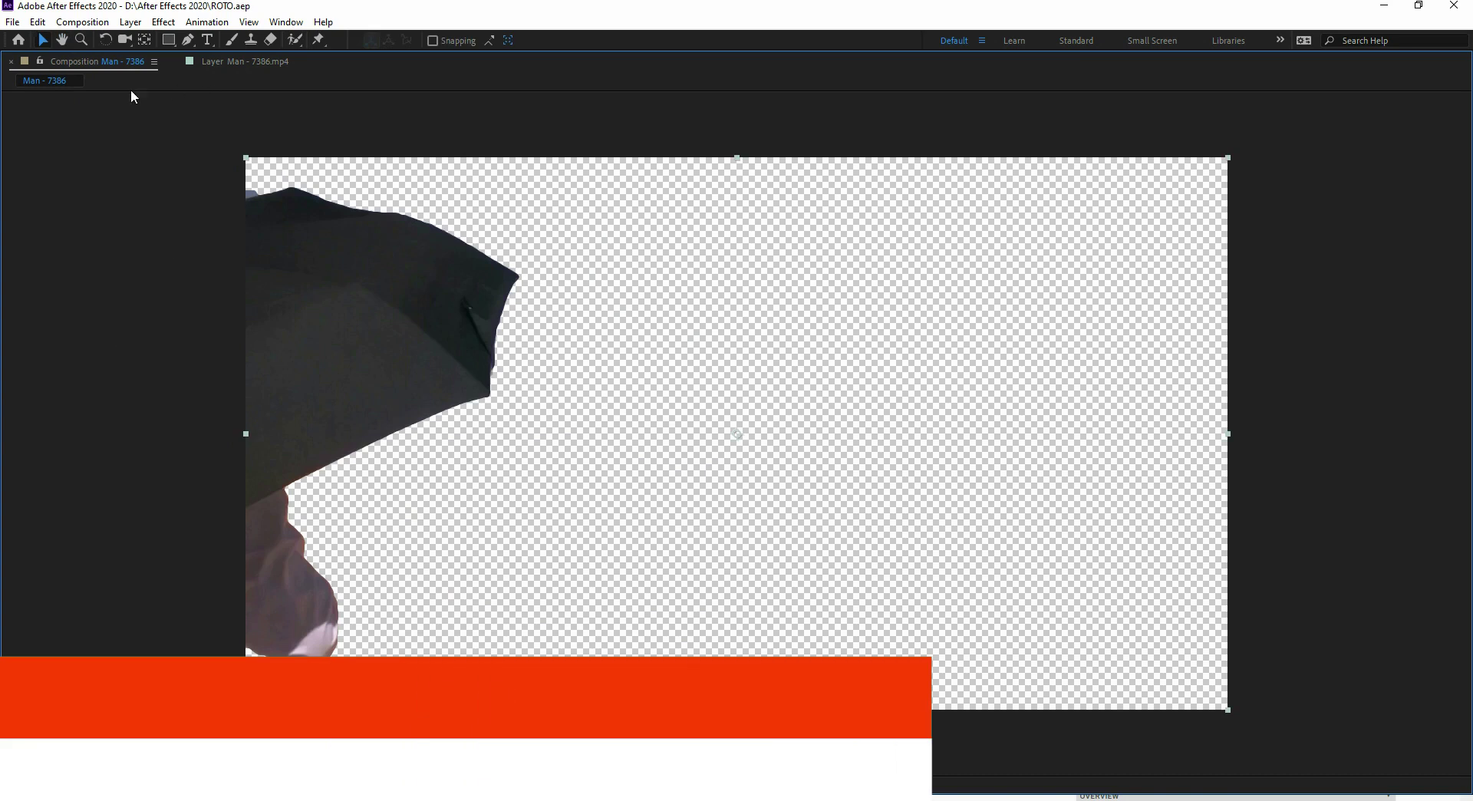
{"action": "key", "text": "grave"}
{"action": "left_click", "coordinate": [10, 721]}
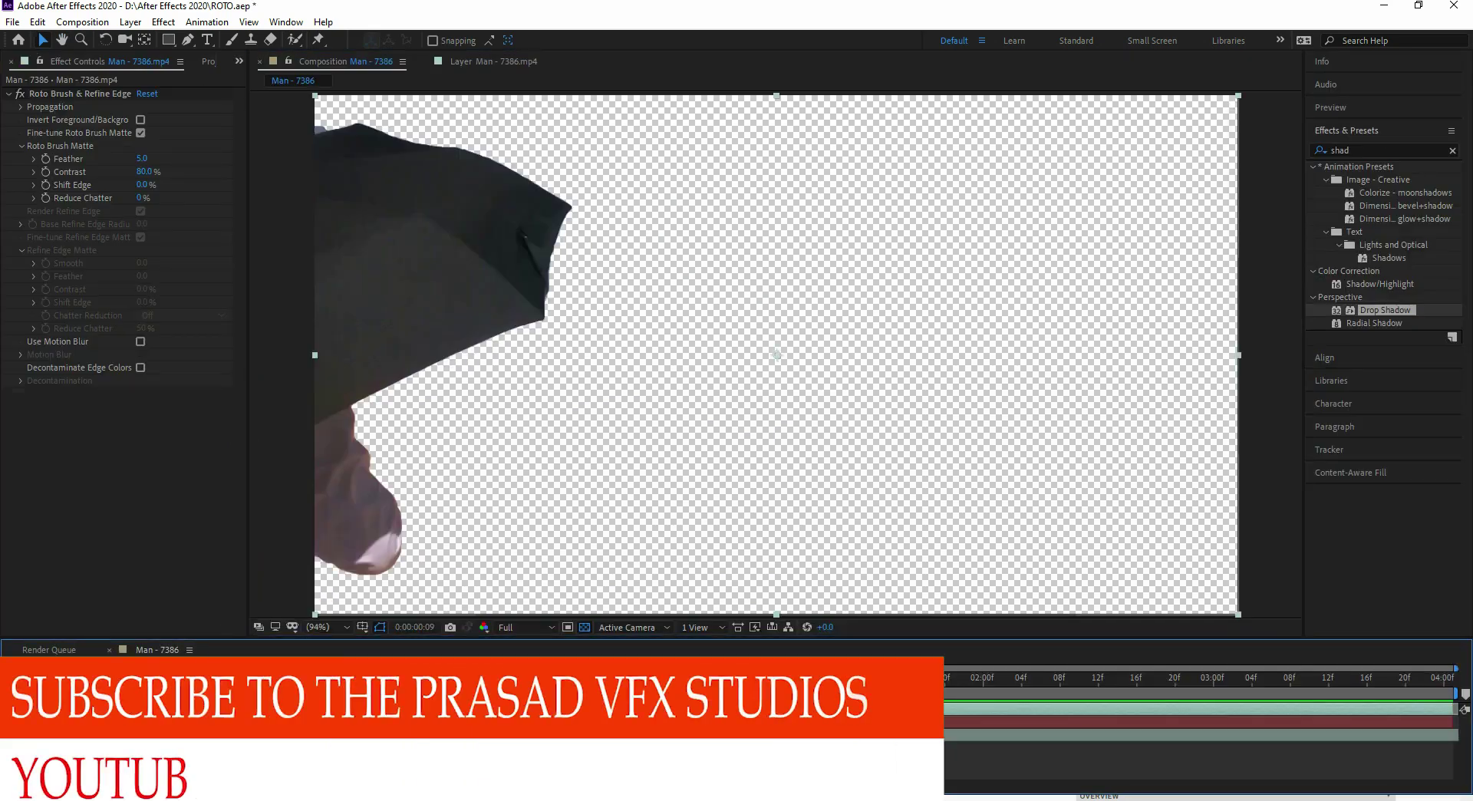
{"action": "left_click", "coordinate": [10, 735]}
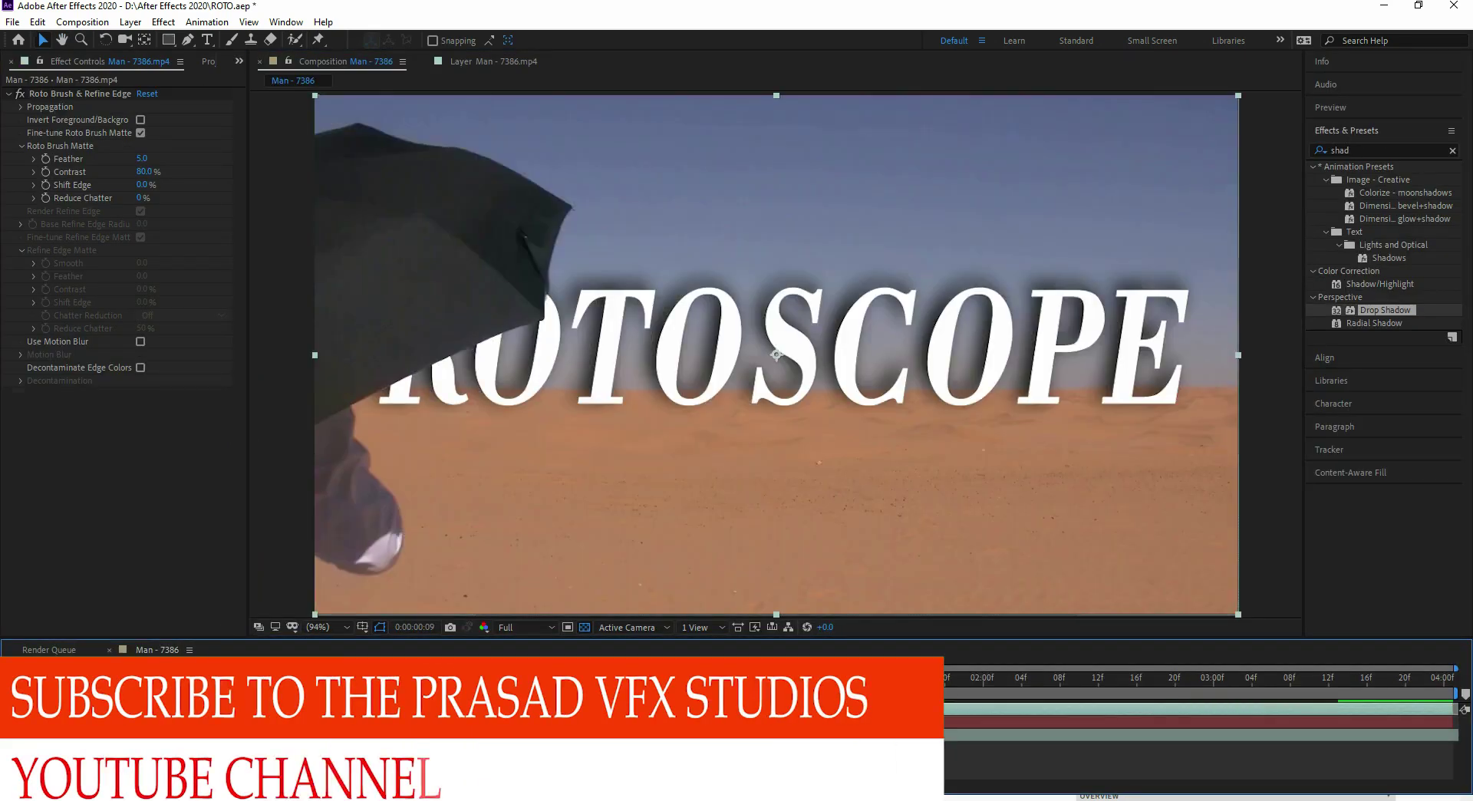
Deselect the layers and play the finished composite from the first frame in an enlarged composition view
{"action": "left_click", "coordinate": [281, 532]}
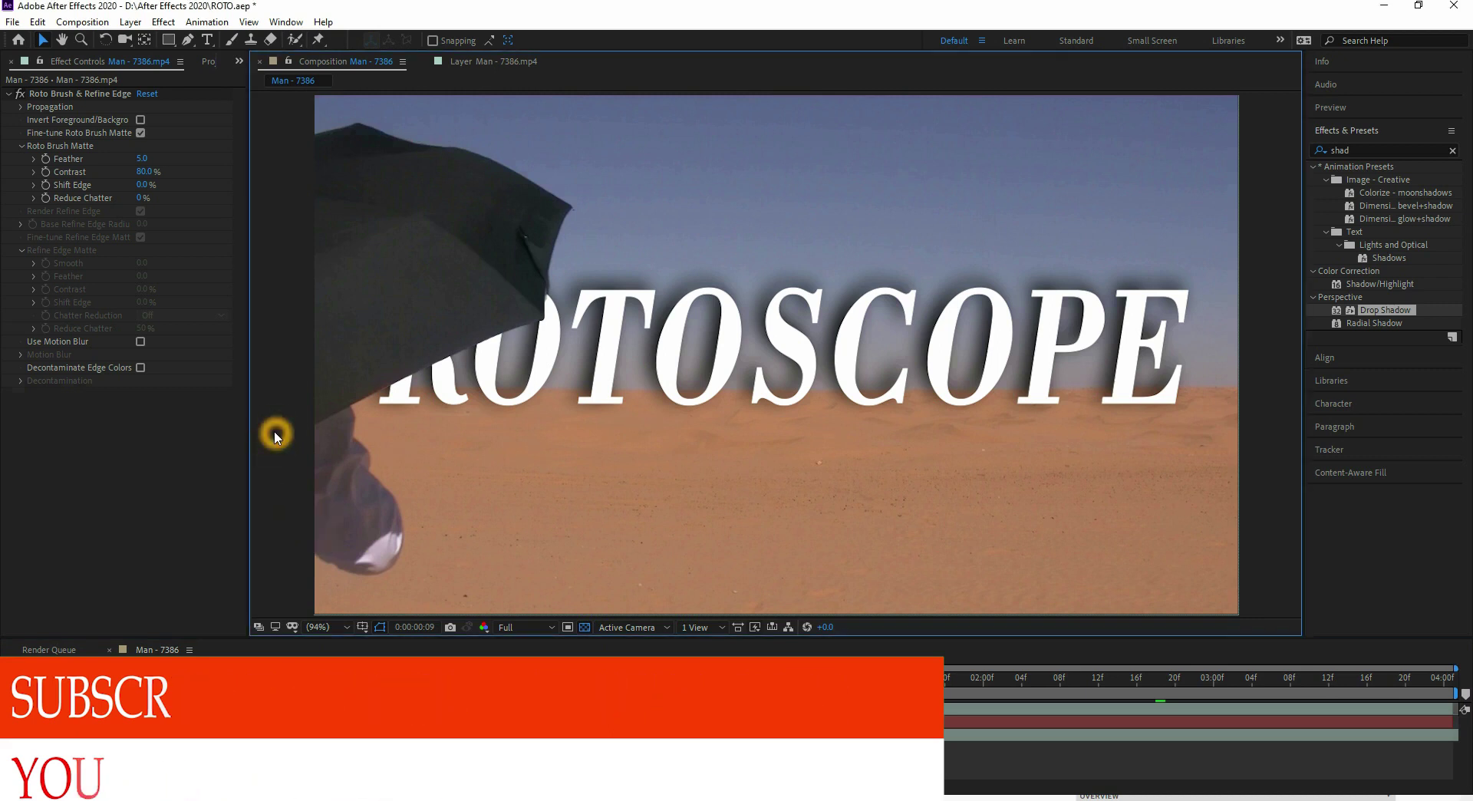
{"action": "key", "text": "grave"}
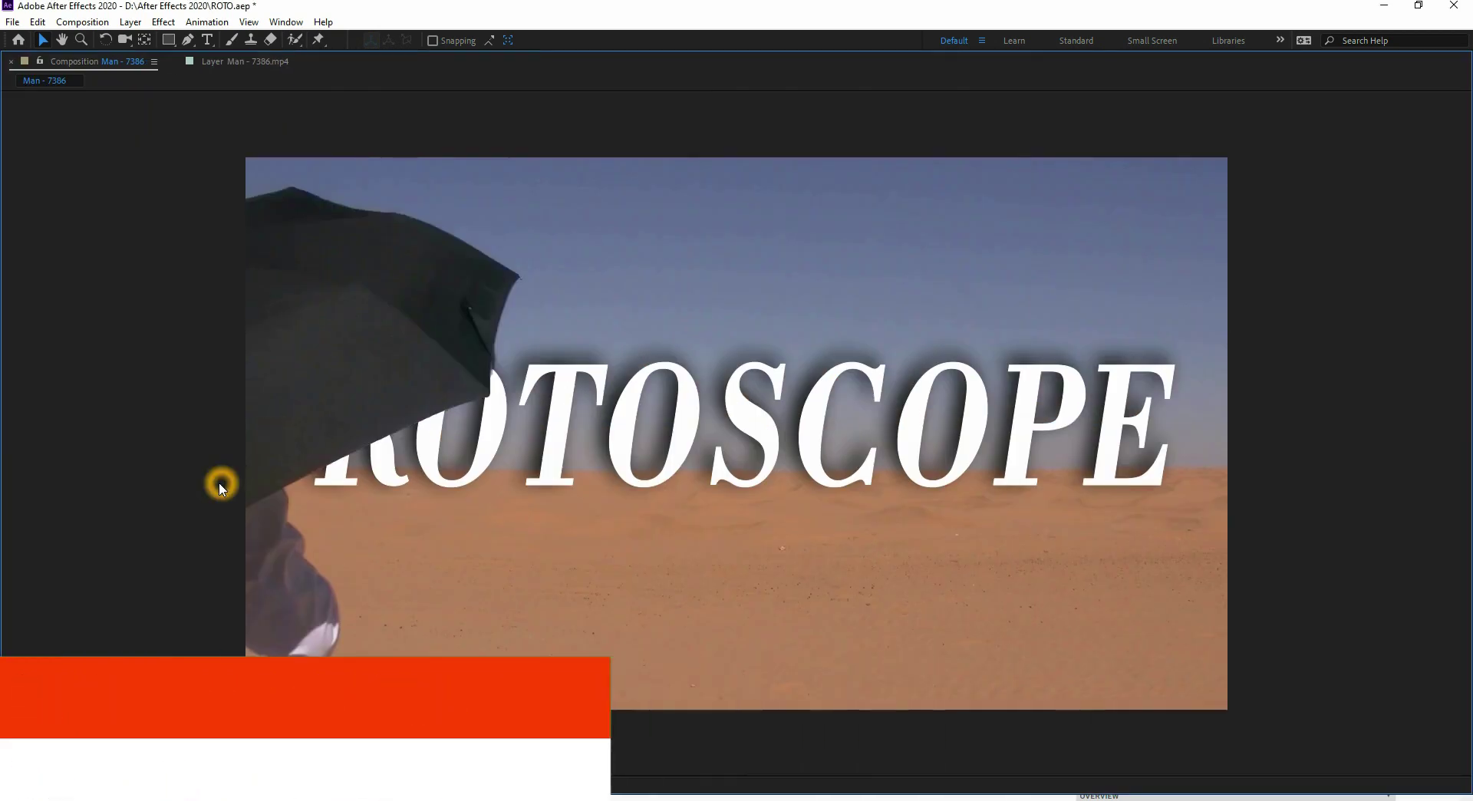
{"action": "key", "text": "Home"}
{"action": "key", "text": "space"}
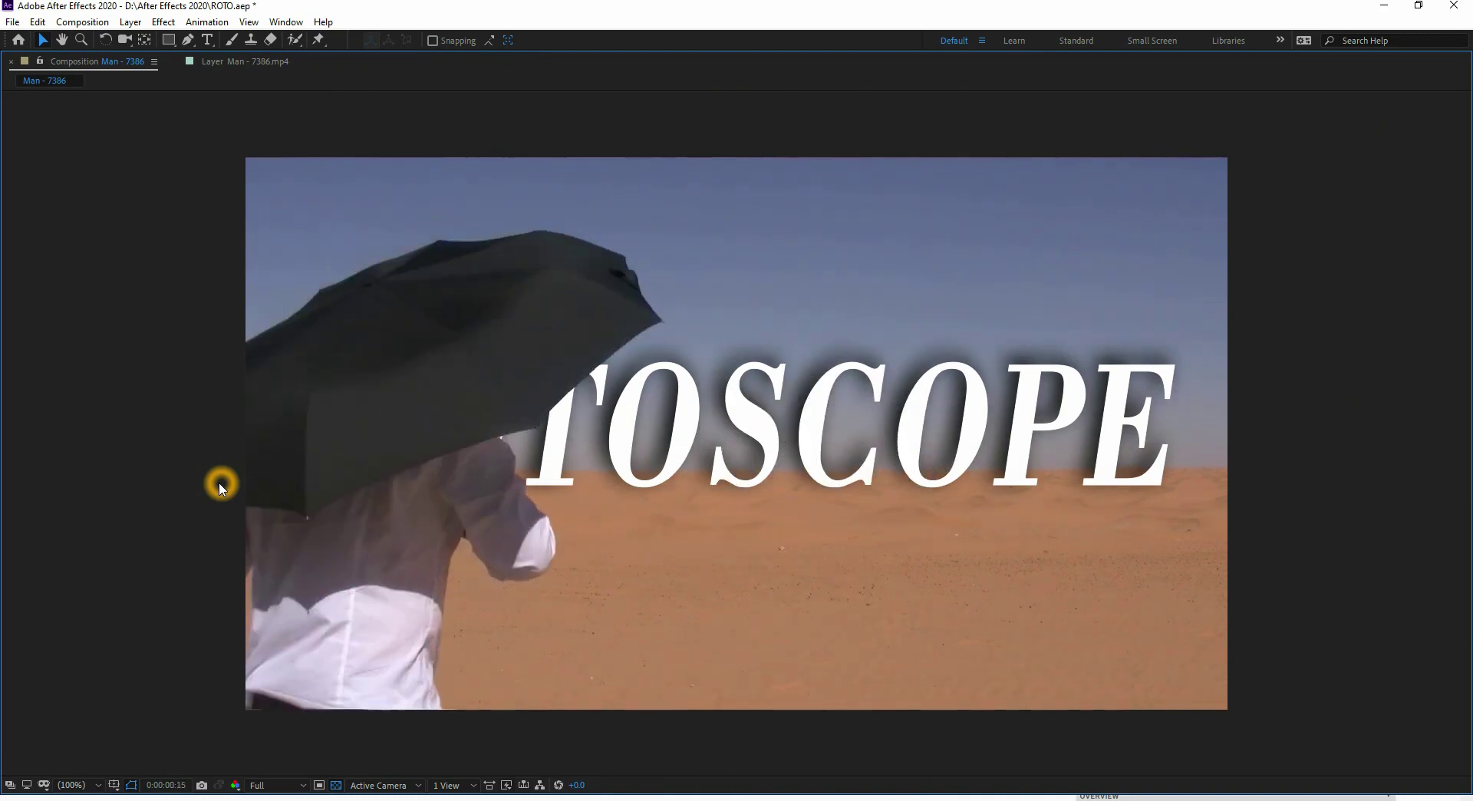
{"action": "key", "text": "grave"}
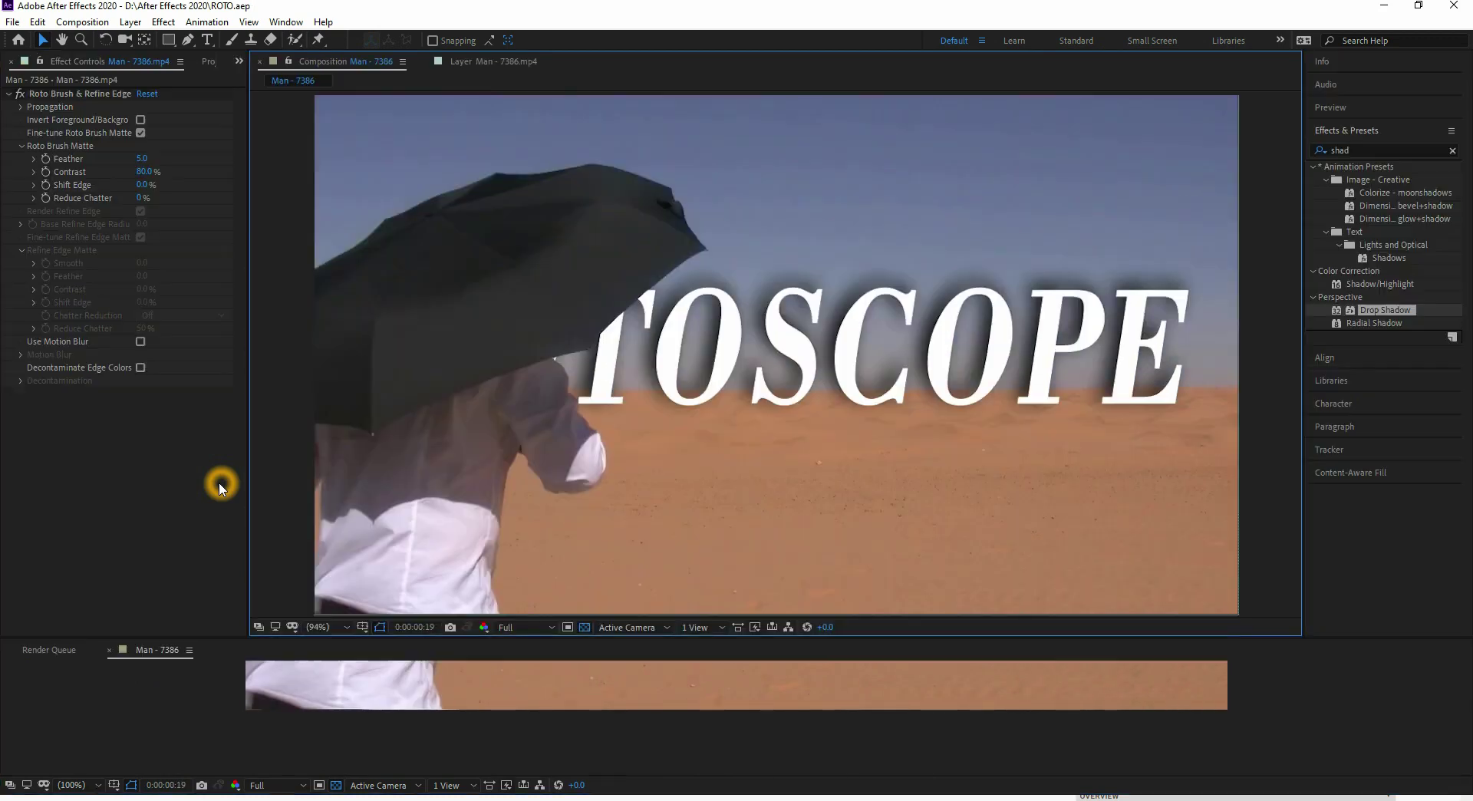